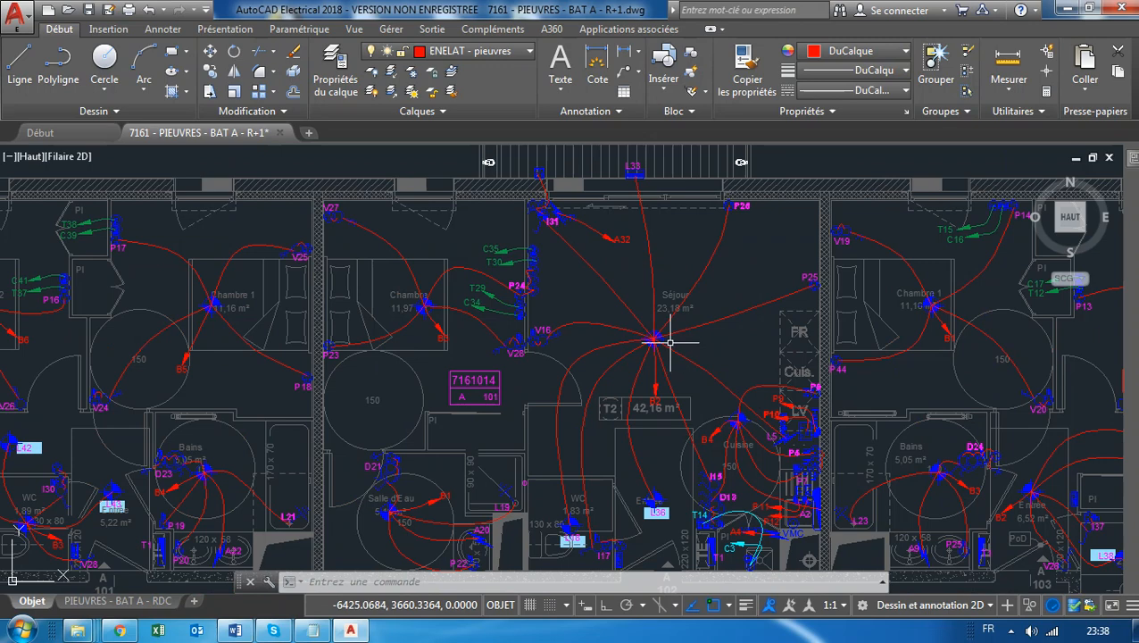
Examine the wiring runs that radiate from the ceiling light point in the Séjour of apartment A 101.
scroll(656, 315, "up", 3)
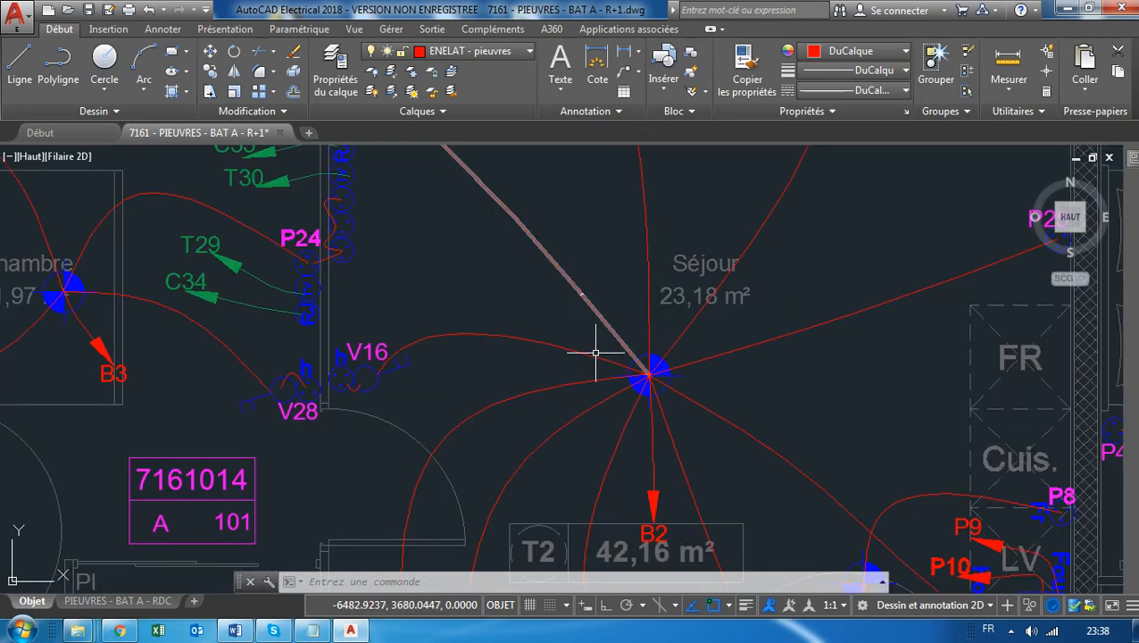
scroll(602, 348, "down", 2)
scroll(614, 349, "up", 2)
scroll(614, 349, "up", 2)
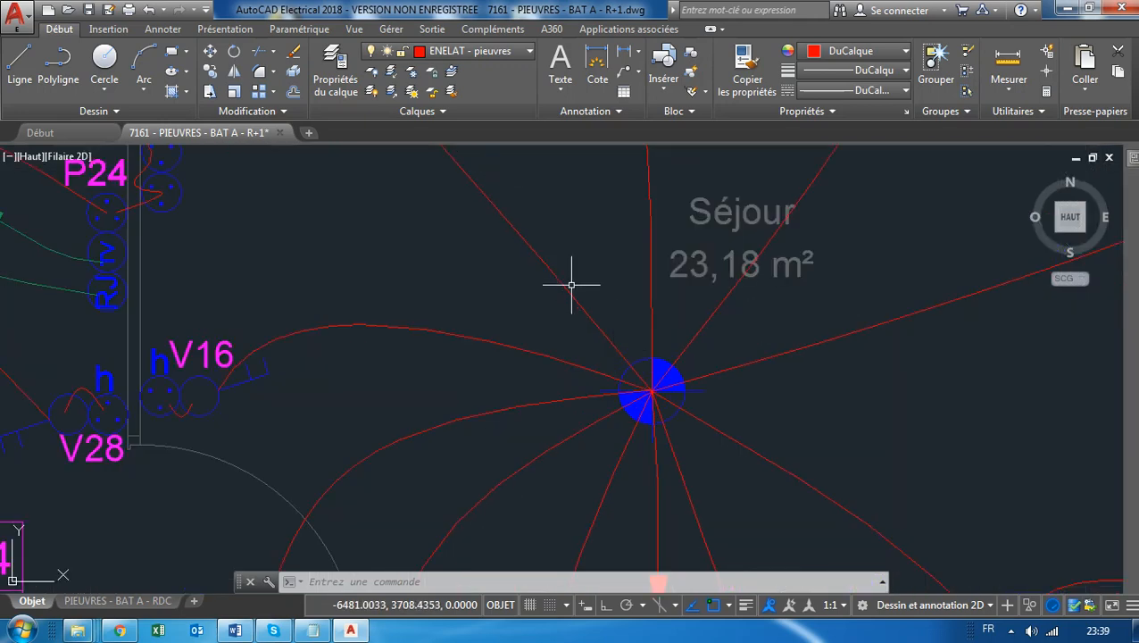
scroll(689, 407, "down", 4)
middle_click_drag(643, 399, 517, 344)
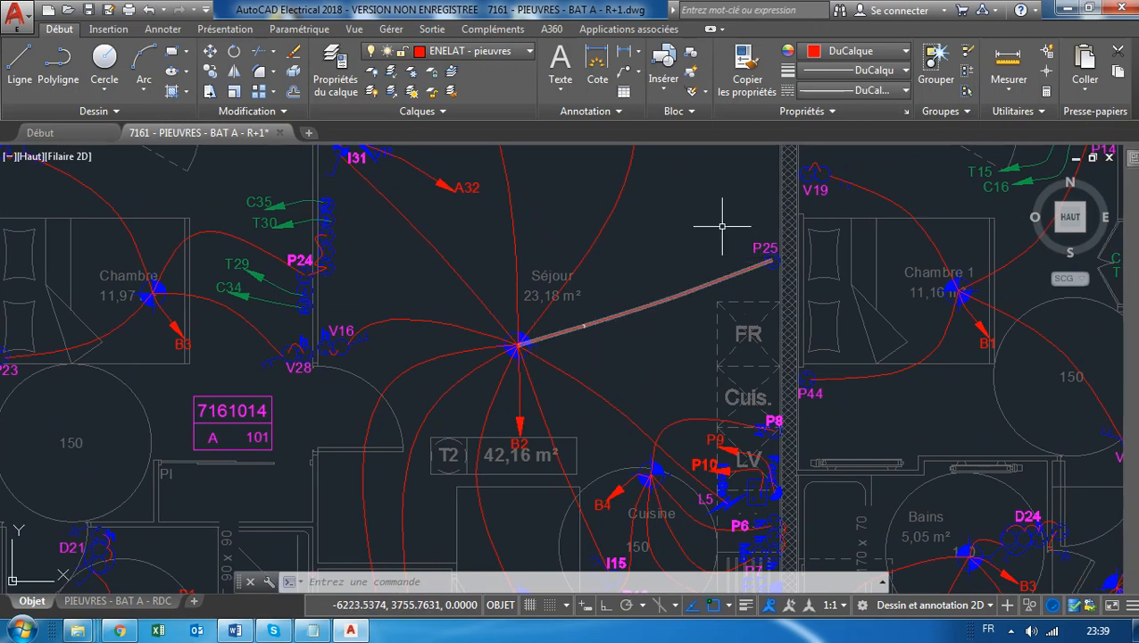
scroll(692, 311, "down", 1)
middle_click_drag(675, 393, 801, 275)
scroll(775, 270, "down", 1)
scroll(746, 261, "down", 2)
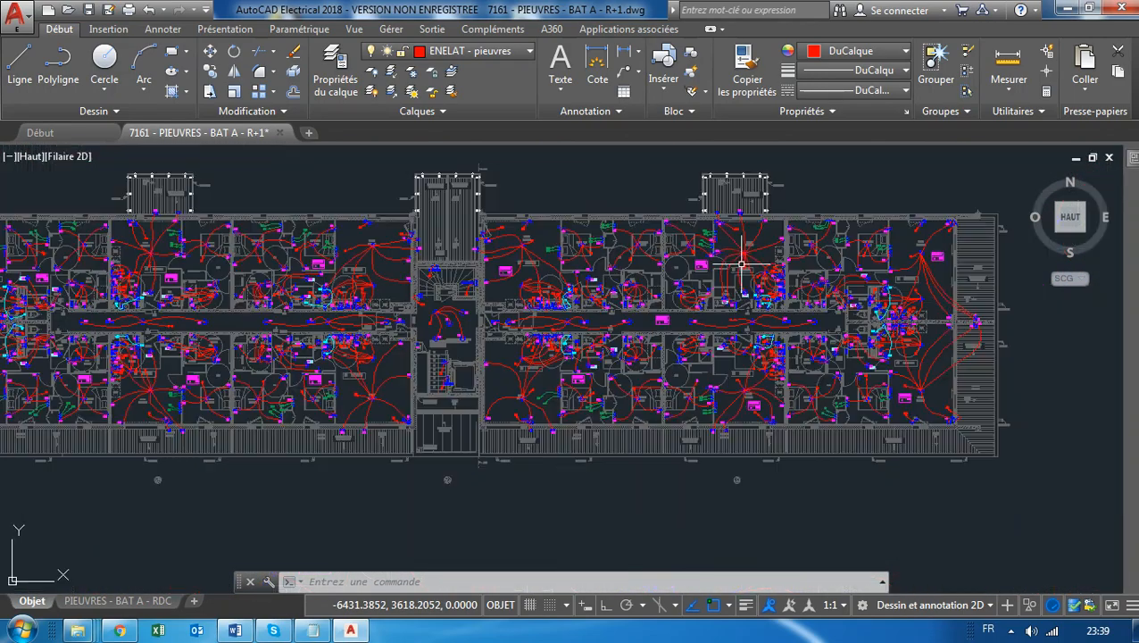
Examine the conduit runs and light points in the Cuisine and Séjour of the T3 apartment A 110.
middle_click_drag(259, 341, 565, 337)
scroll(298, 313, "up", 4)
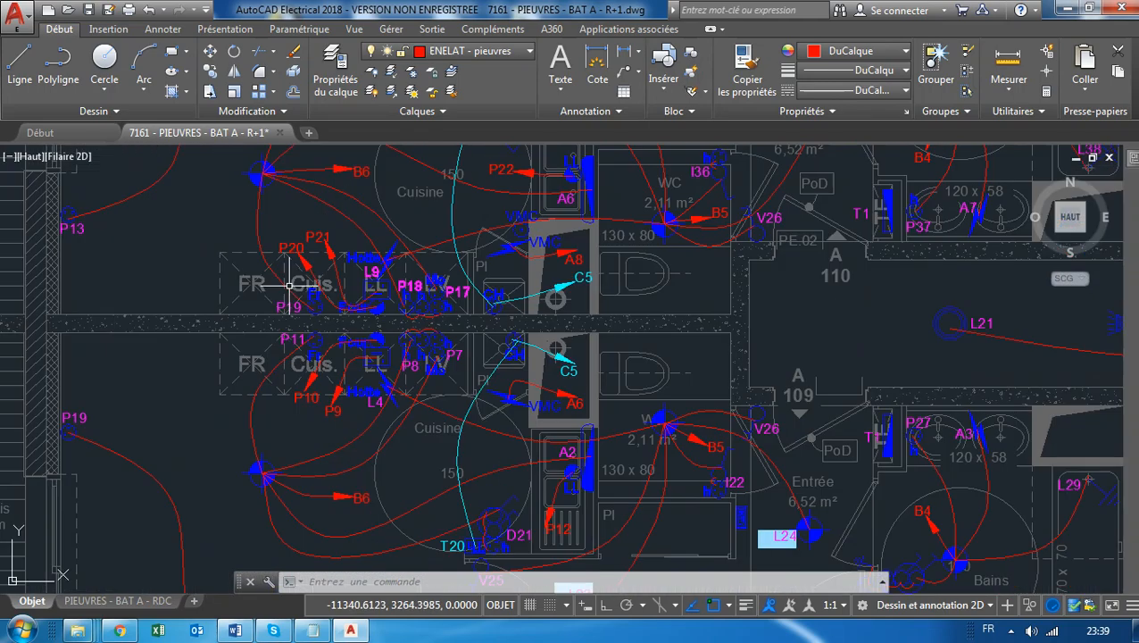
scroll(289, 286, "up", 1)
middle_click_drag(305, 314, 511, 593)
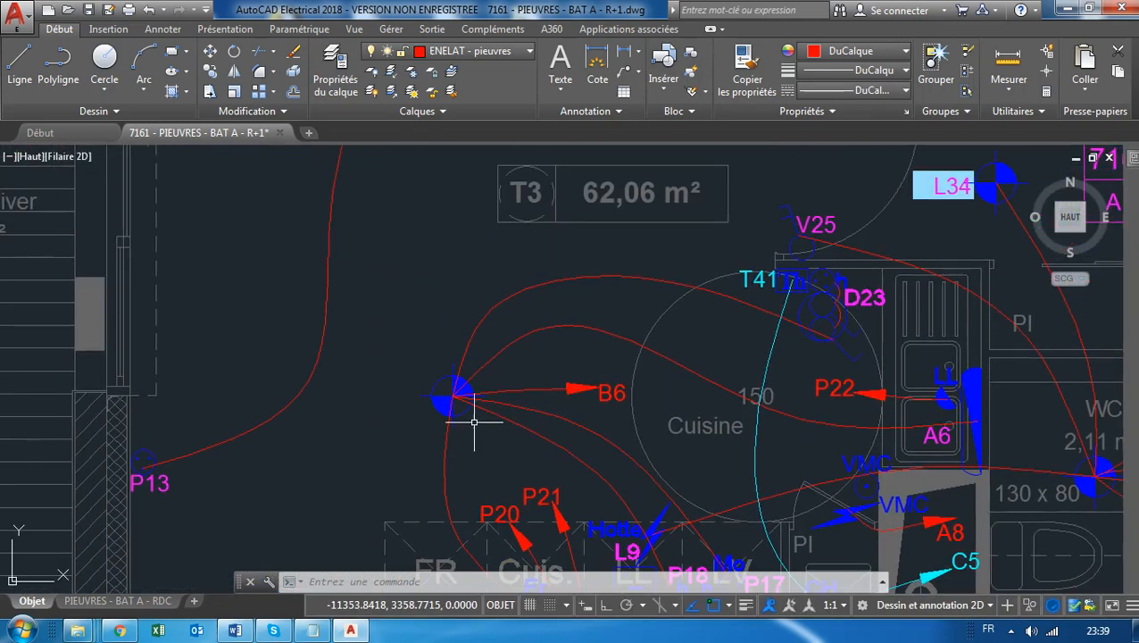
scroll(474, 422, "down", 2)
middle_click_drag(460, 402, 399, 391)
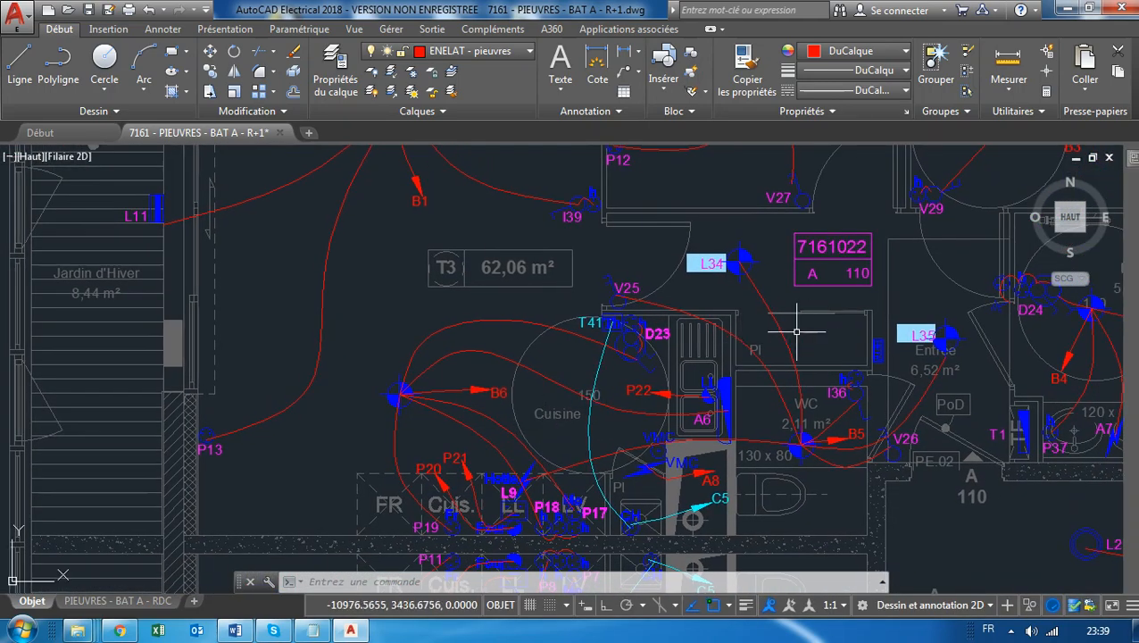
scroll(438, 412, "up", 4)
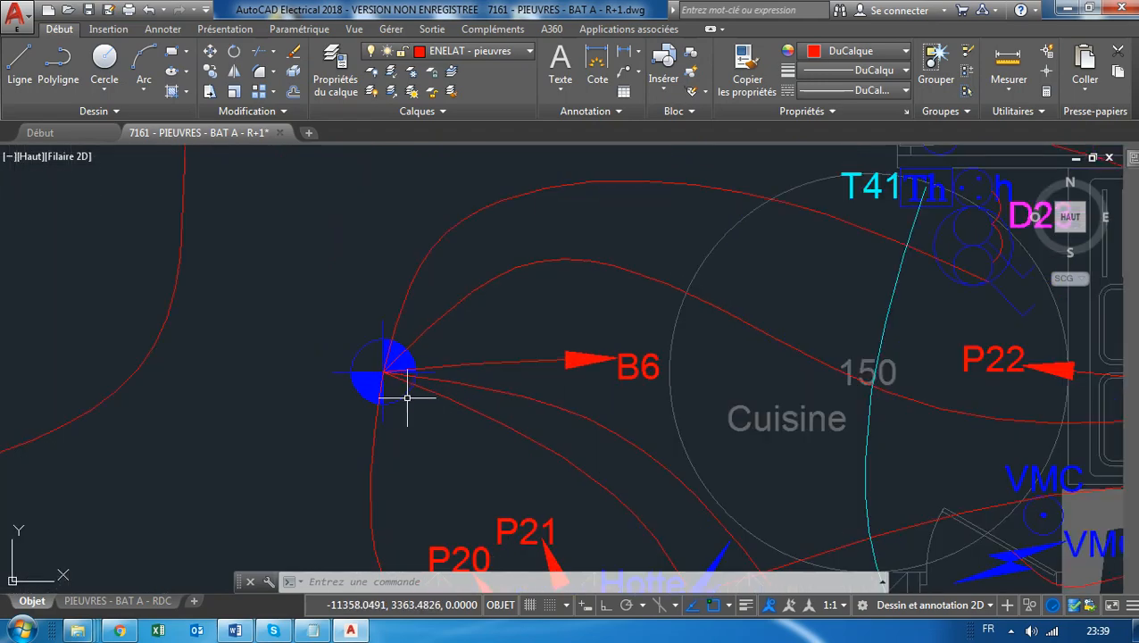
scroll(407, 394, "down", 8)
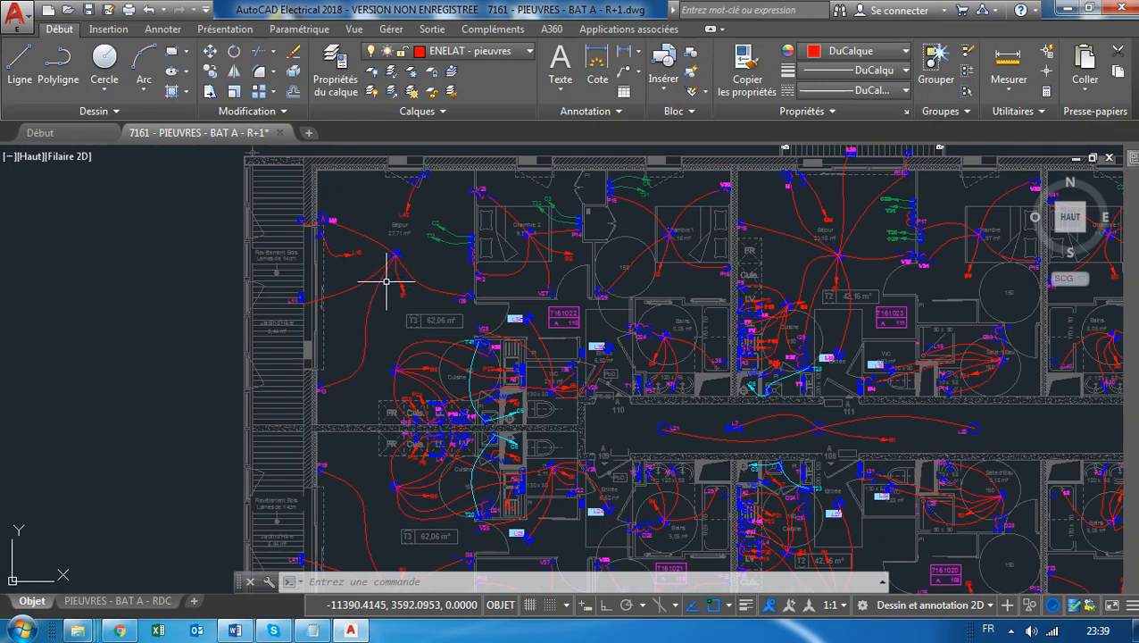
scroll(394, 264, "up", 5)
scroll(410, 250, "down", 8)
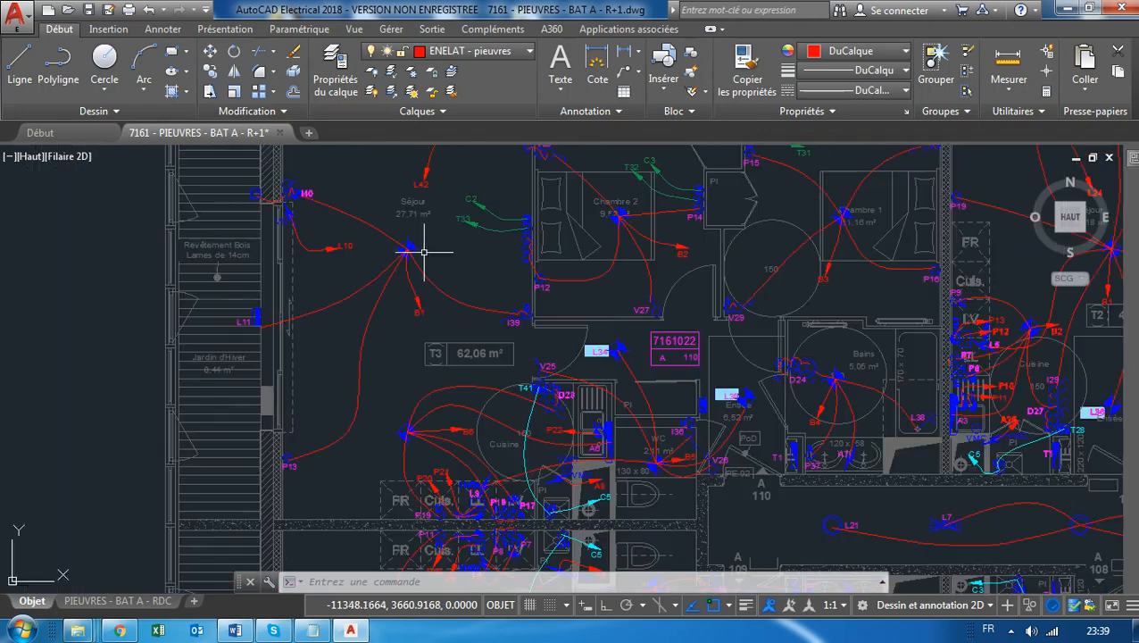
scroll(416, 322, "up", 5)
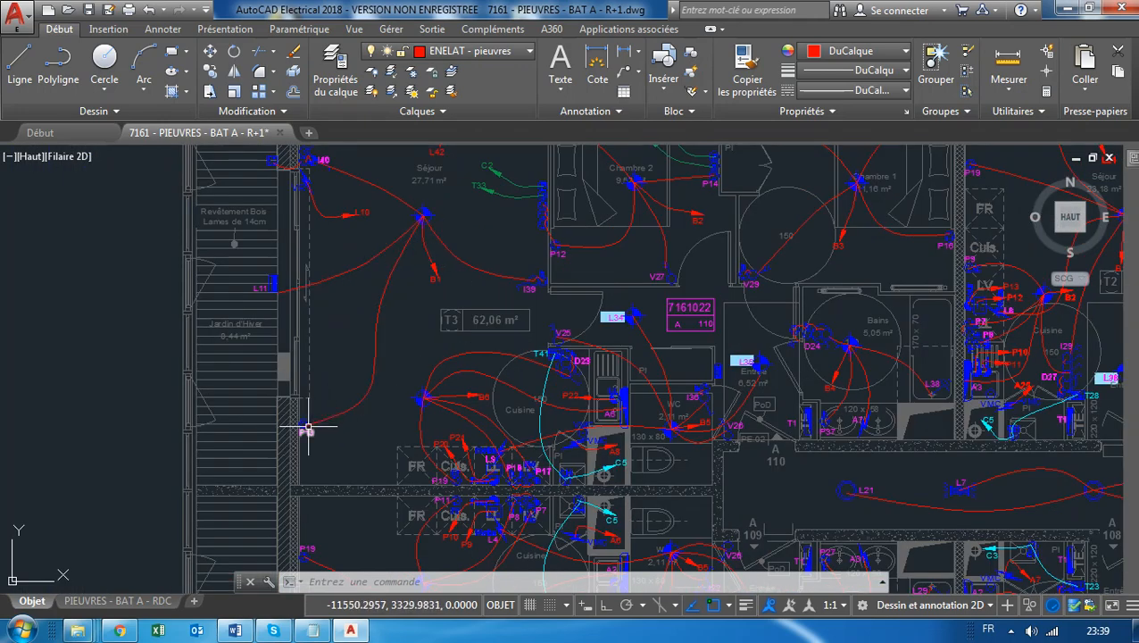
Locate the LEGENDE PIEUVRES and LEGENDE RESERVATIONS tables outside the floor plans and review their symbols and designations.
scroll(353, 385, "down", 3)
middle_click_drag(571, 369, 352, 366)
scroll(771, 417, "down", 8)
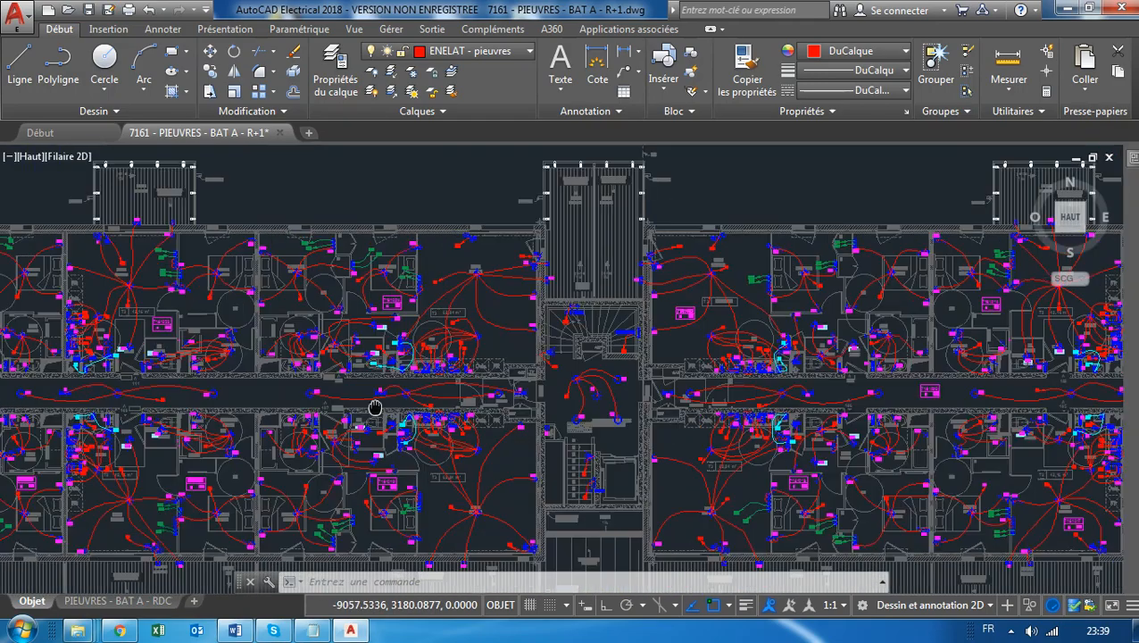
scroll(731, 285, "down", 2)
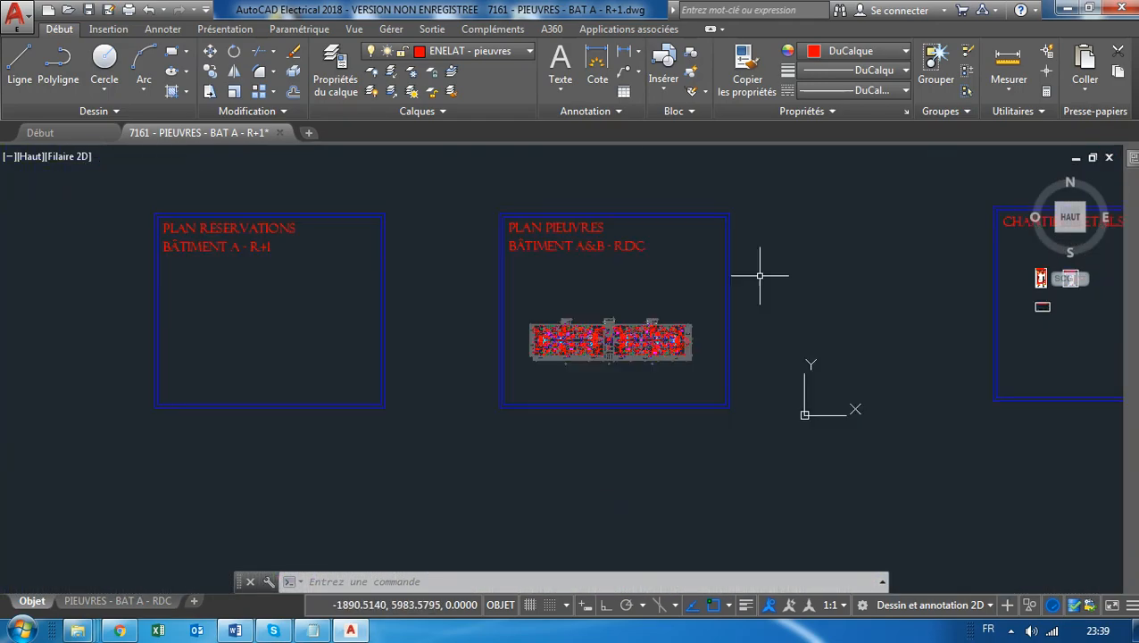
middle_click_drag(755, 267, 540, 303)
scroll(850, 282, "up", 3)
middle_click_drag(860, 288, 664, 440)
scroll(618, 476, "up", 5)
scroll(591, 444, "down", 5)
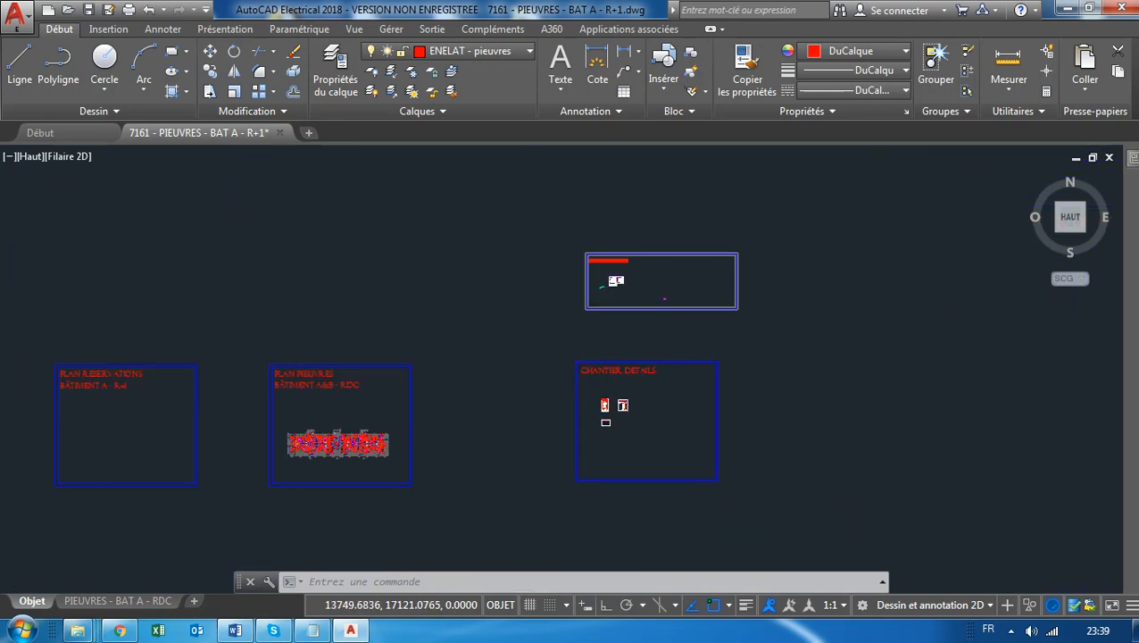
scroll(627, 273, "up", 5)
scroll(539, 347, "up", 2)
scroll(410, 313, "up", 5)
scroll(499, 344, "down", 1)
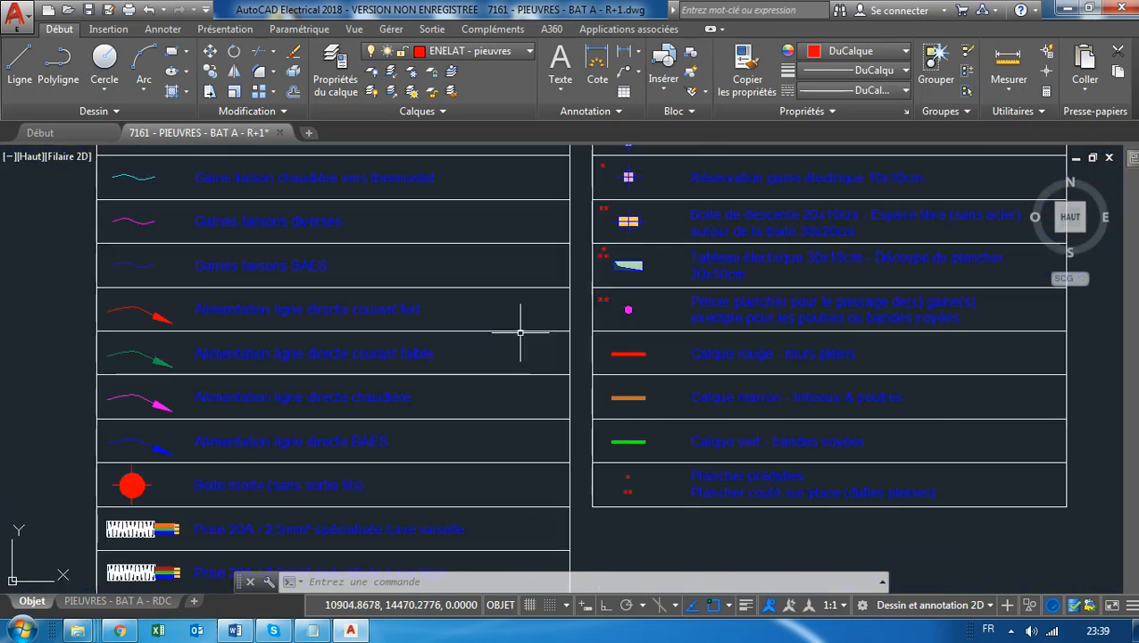
middle_click_drag(412, 383, 535, 412)
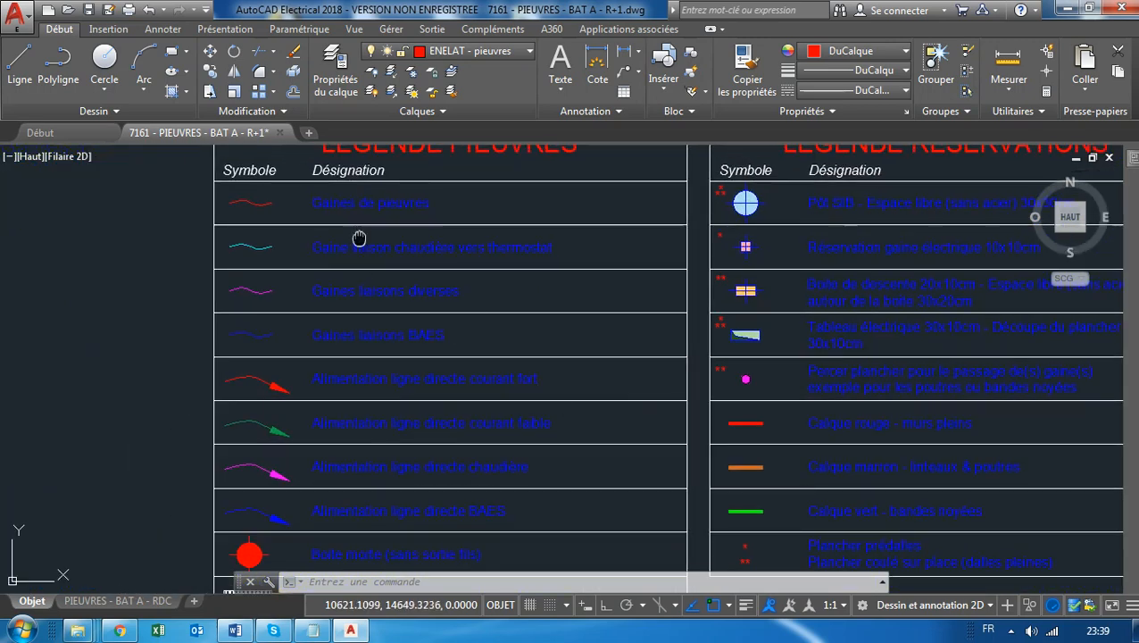
scroll(359, 237, "down", 2)
scroll(596, 317, "down", 1)
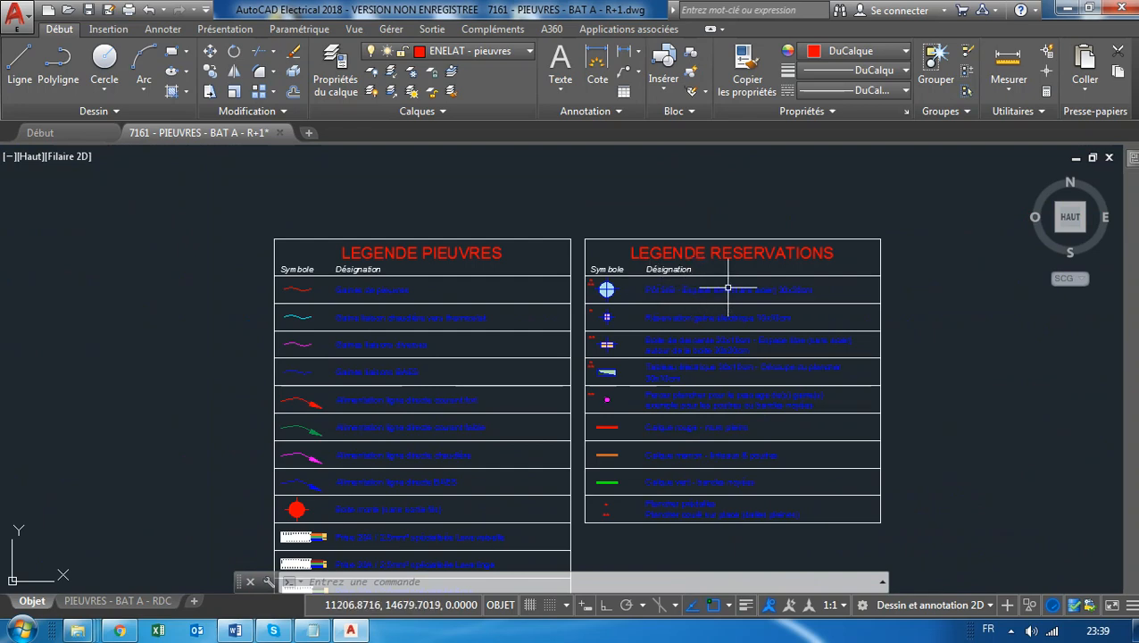
middle_click_drag(514, 389, 697, 262)
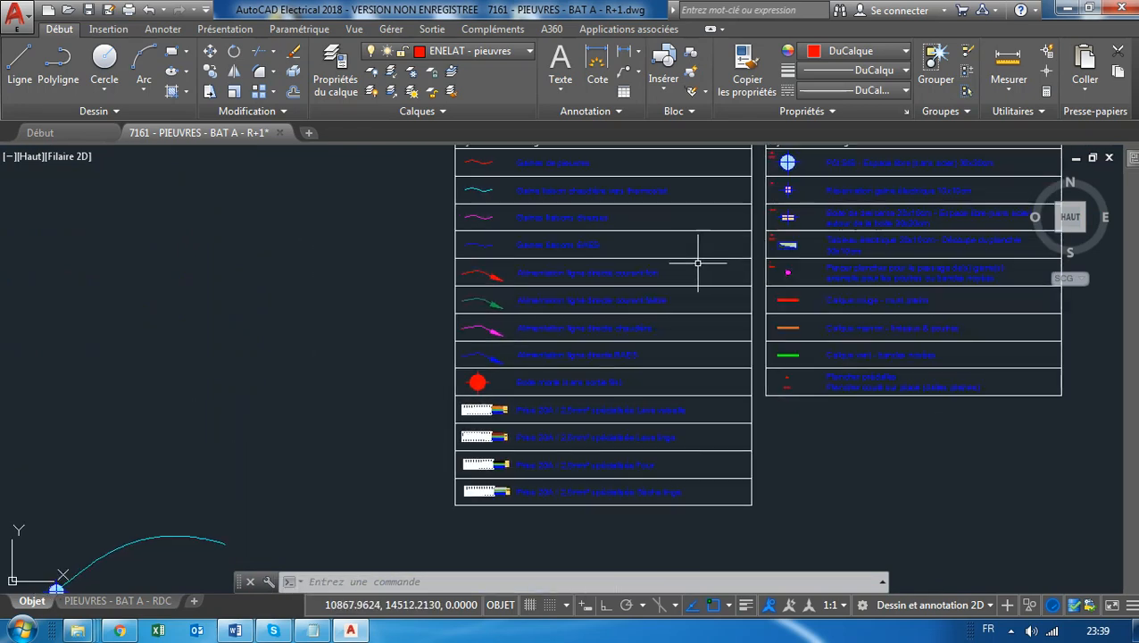
scroll(567, 303, "down", 2)
middle_click_drag(477, 303, 579, 308)
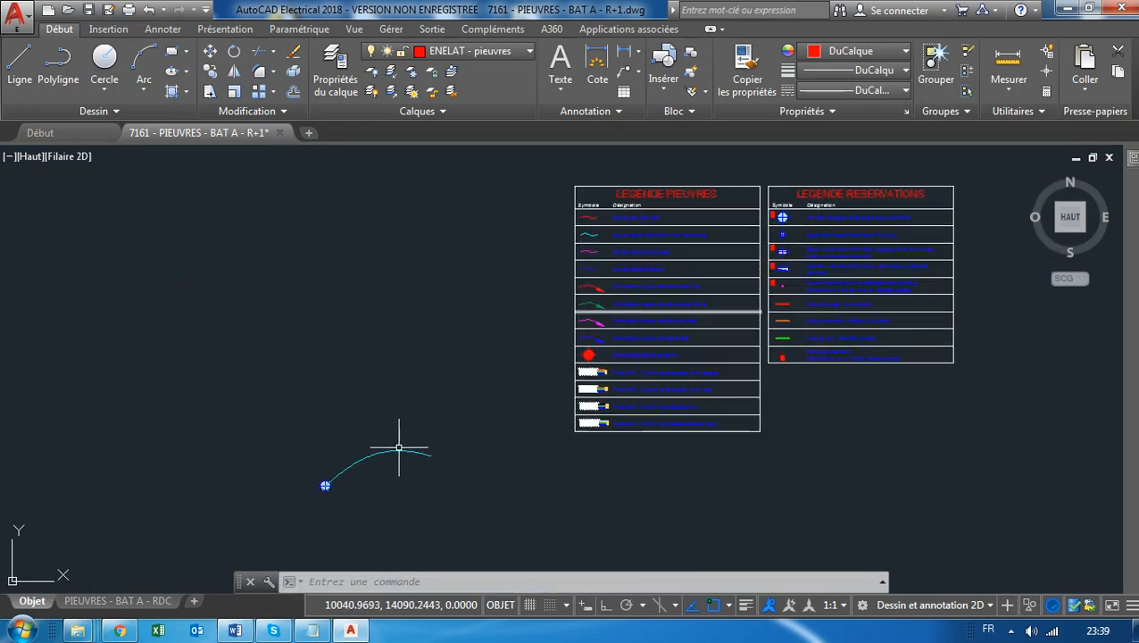
Delete the stray cyan curve and the round blue symbol at its end beside the legend tables.
middle_click_drag(406, 452, 439, 439)
scroll(439, 439, "up", 2)
left_click(467, 323)
left_click(333, 483)
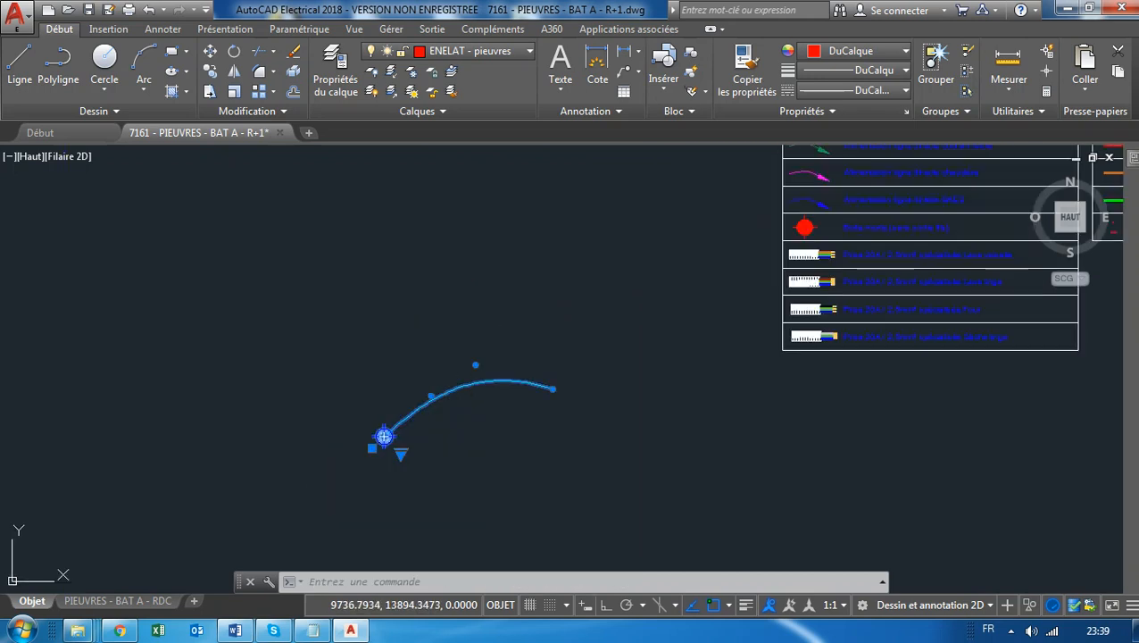
scroll(482, 375, "down", 2)
key("Delete")
key("Escape")
scroll(482, 248, "up", 2)
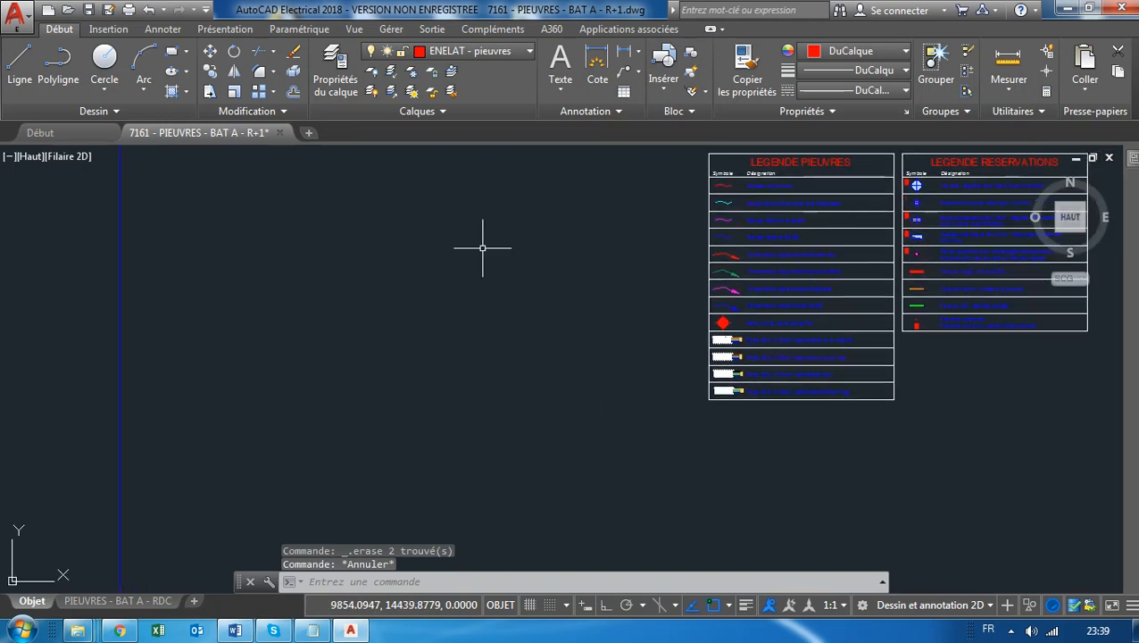
Draw an arched control-vertex spline with five vertices in the empty area beside the LEGENDE PIEUVRES table.
left_click(125, 110)
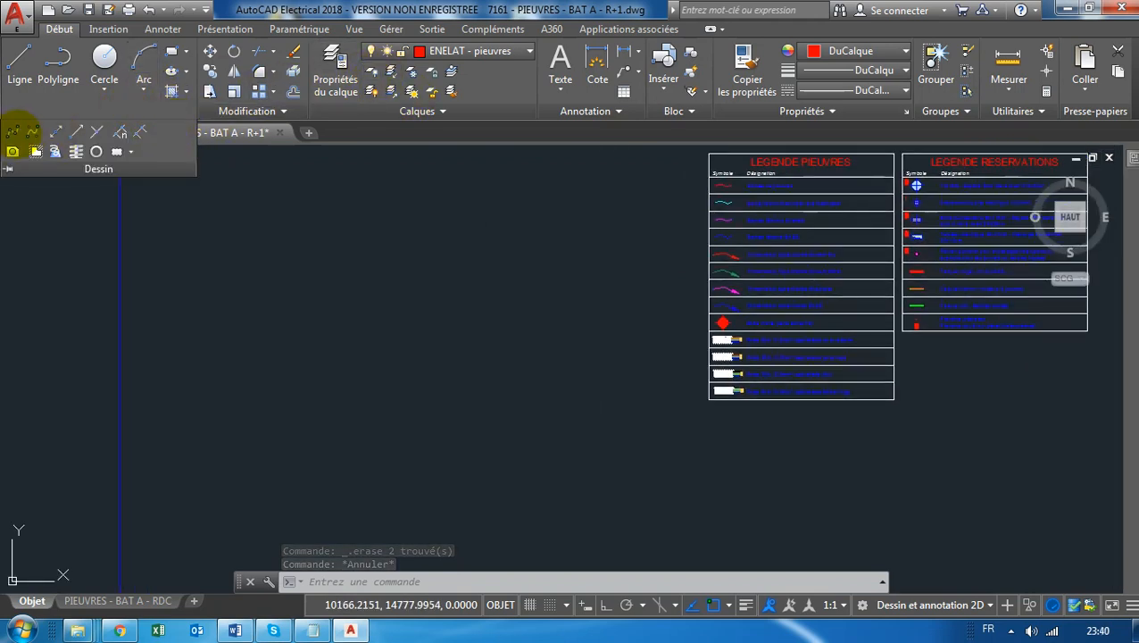
left_click(32, 131)
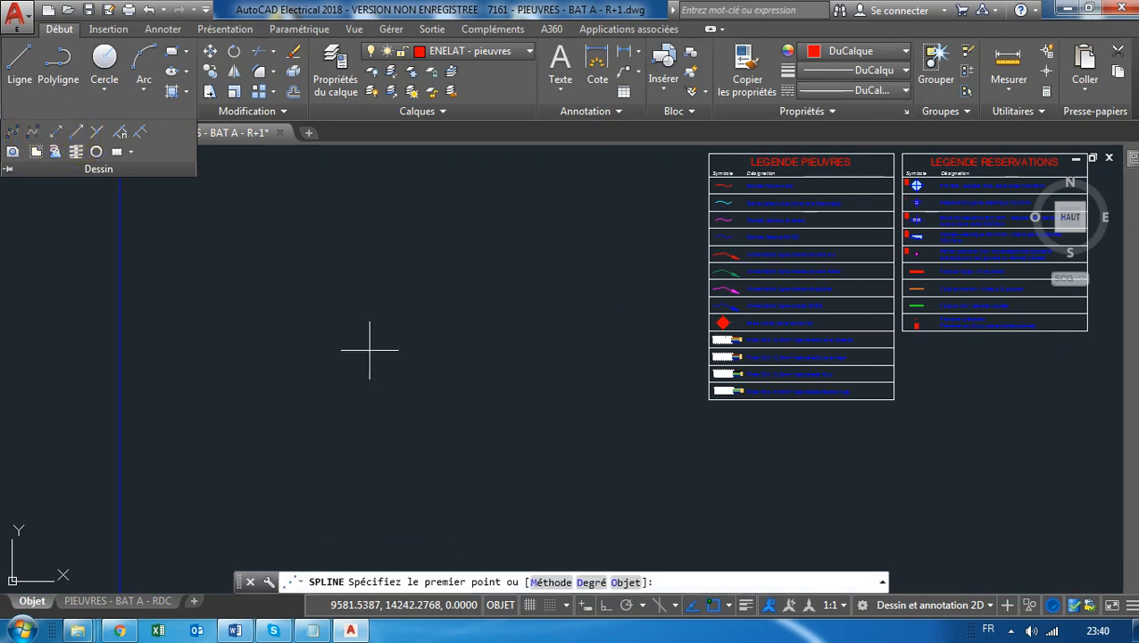
left_click(319, 345)
left_click(437, 275)
left_click(526, 232)
left_click(613, 333)
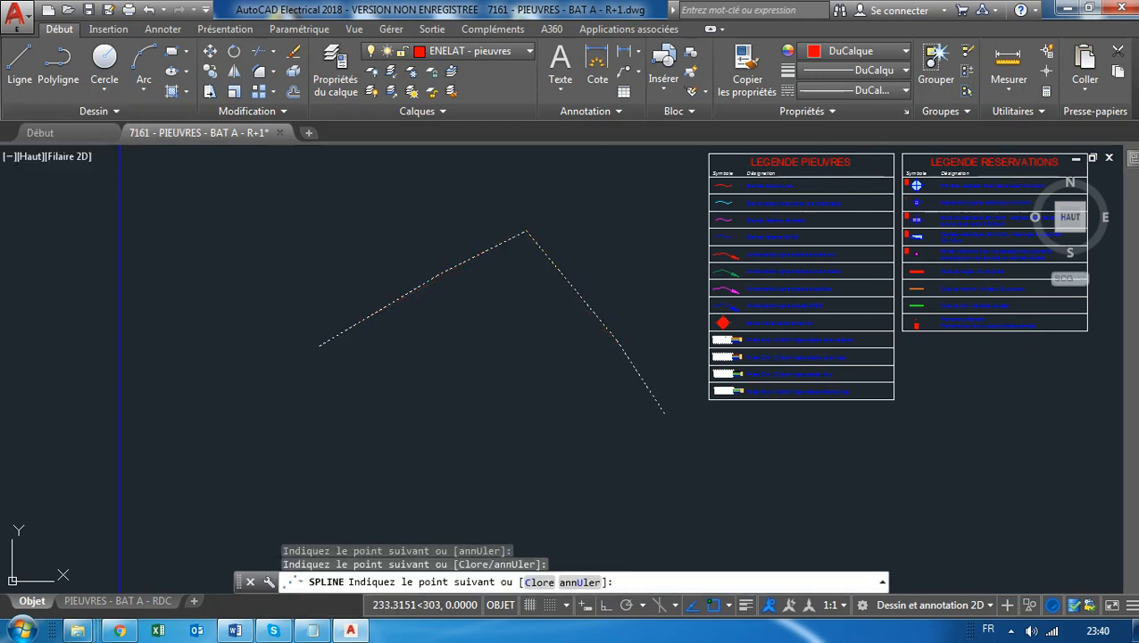
left_click(667, 414)
key("Return")
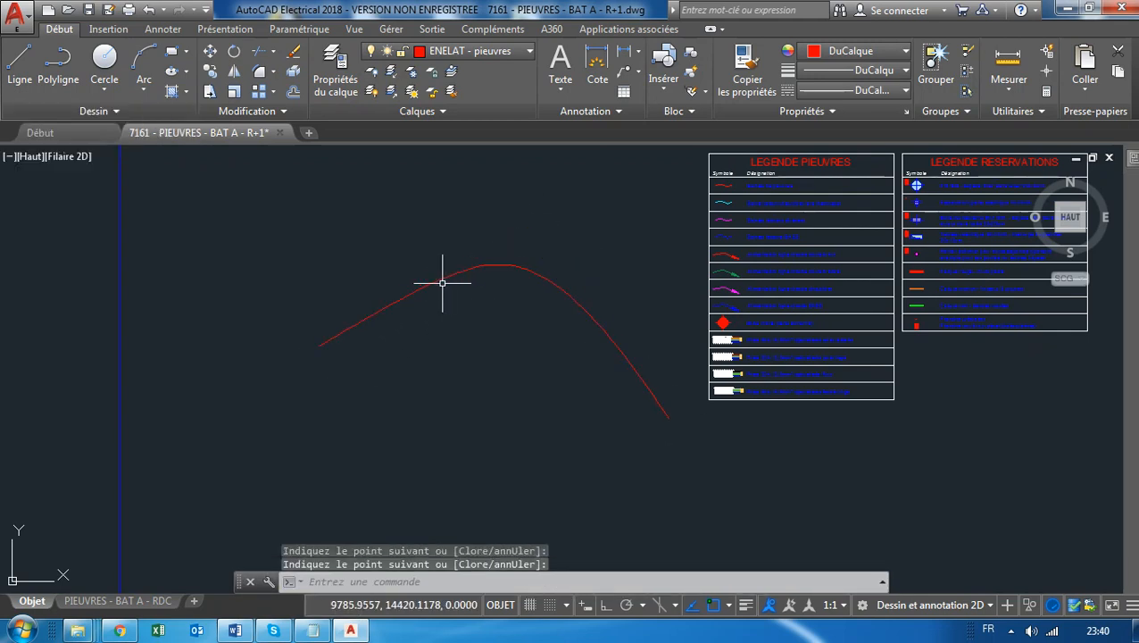
Check the drawing's layer list for the ENELAT - pieuvres layer used for the spline.
left_click(91, 111)
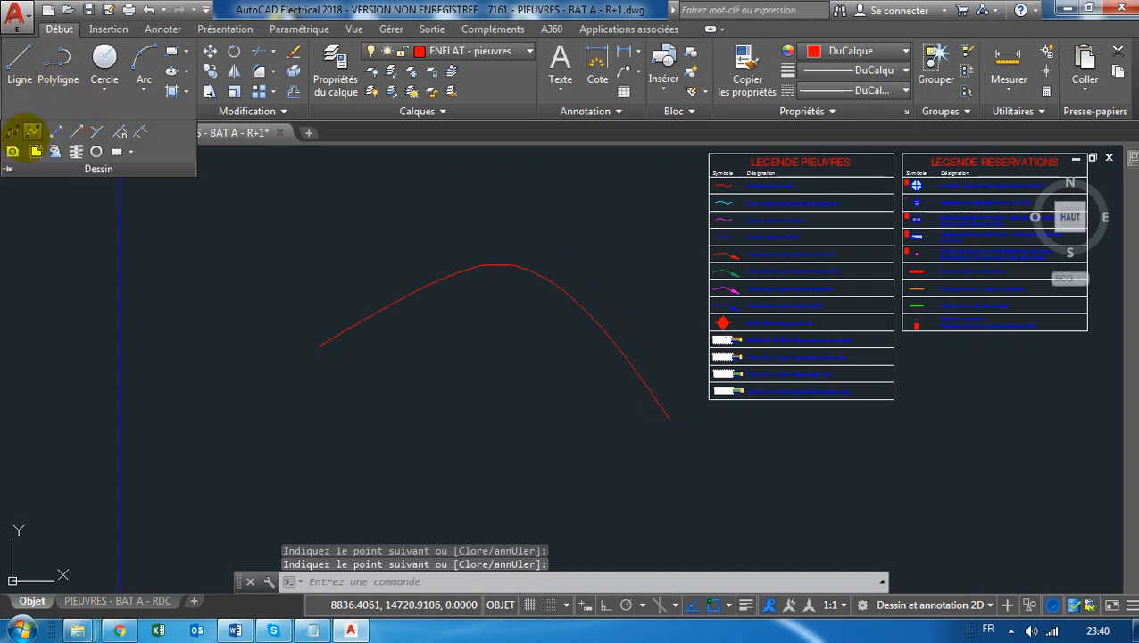
left_click(457, 51)
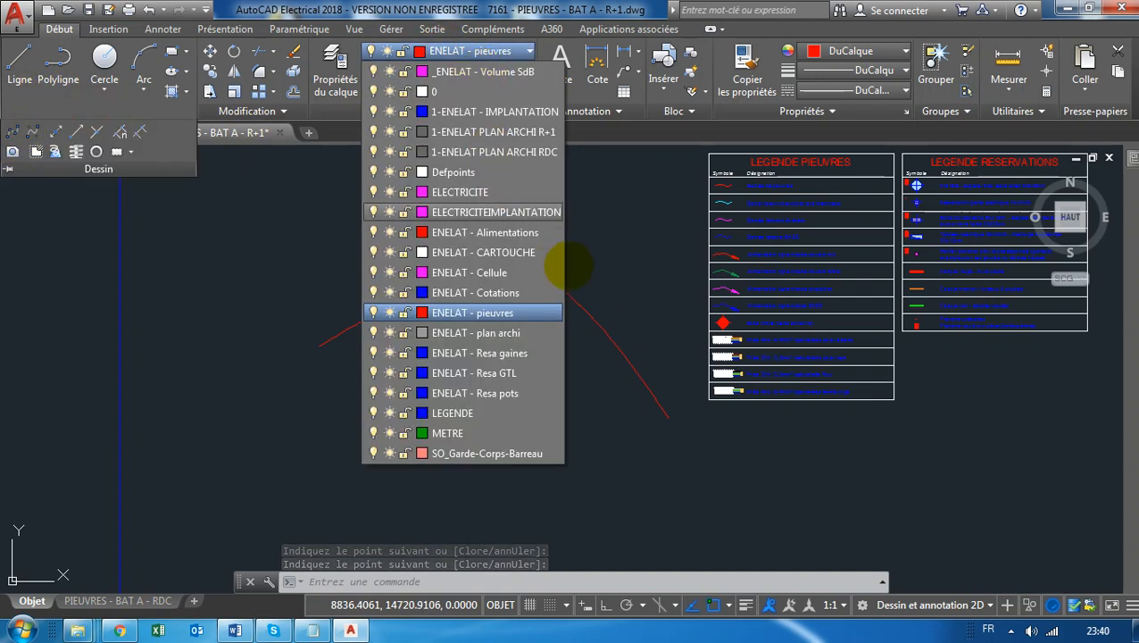
left_click(569, 264)
Inspect the colour and layer properties of the "Gaine liaison chaudière vers thermostat" symbol in the LEGENDE PIEUVRES table.
scroll(748, 200, "up", 5)
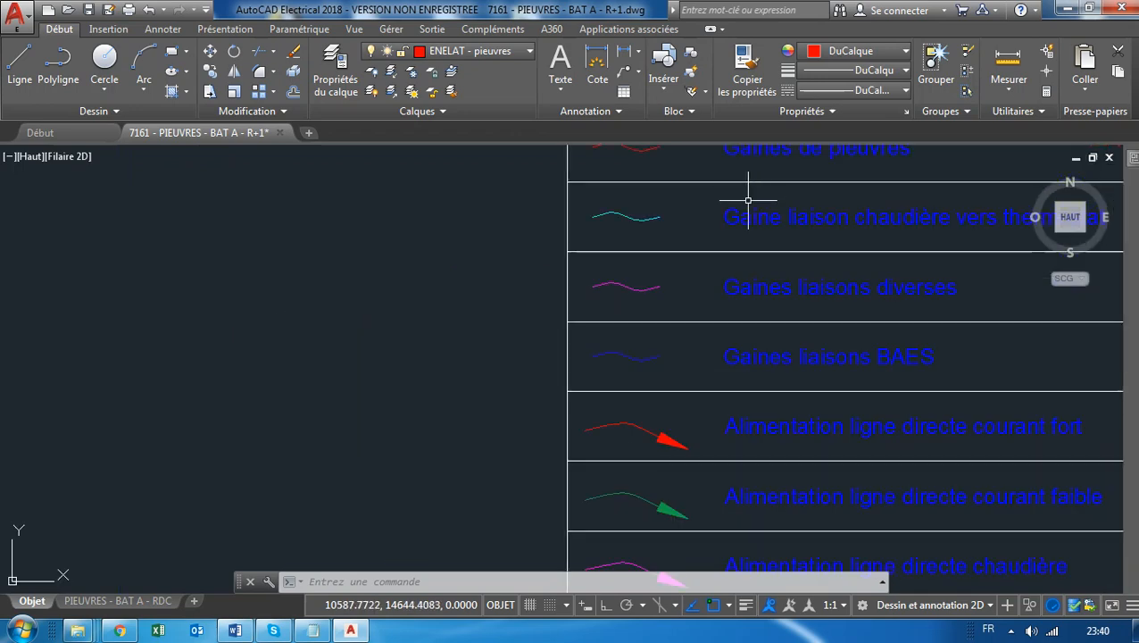
middle_click_drag(735, 219, 582, 221)
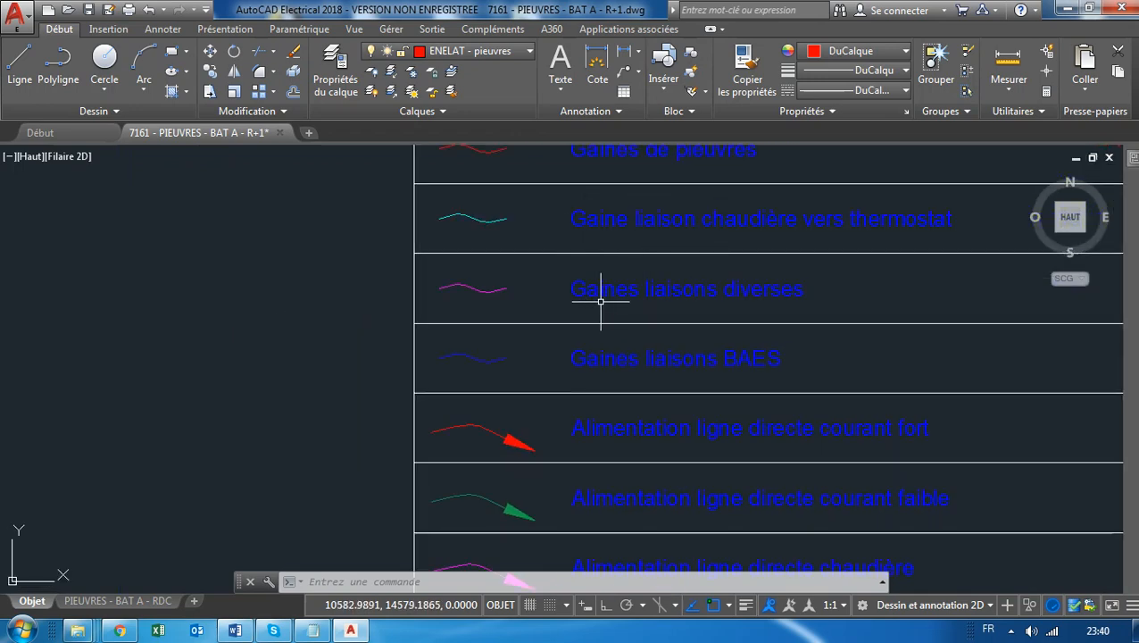
scroll(442, 303, "down", 4)
scroll(442, 304, "up", 5)
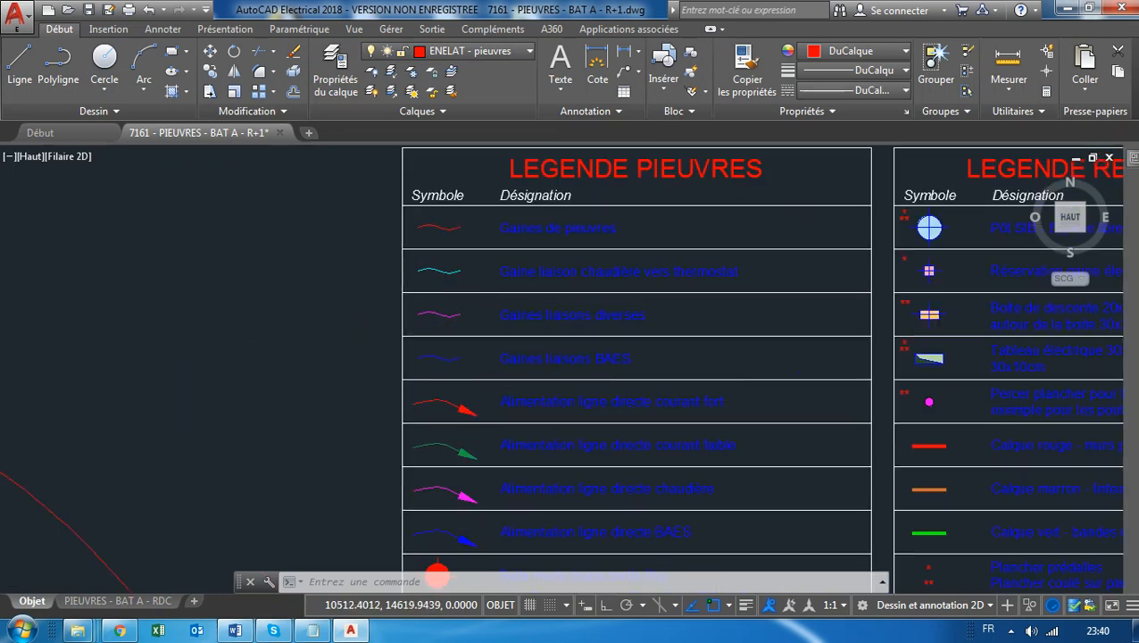
left_click(435, 264)
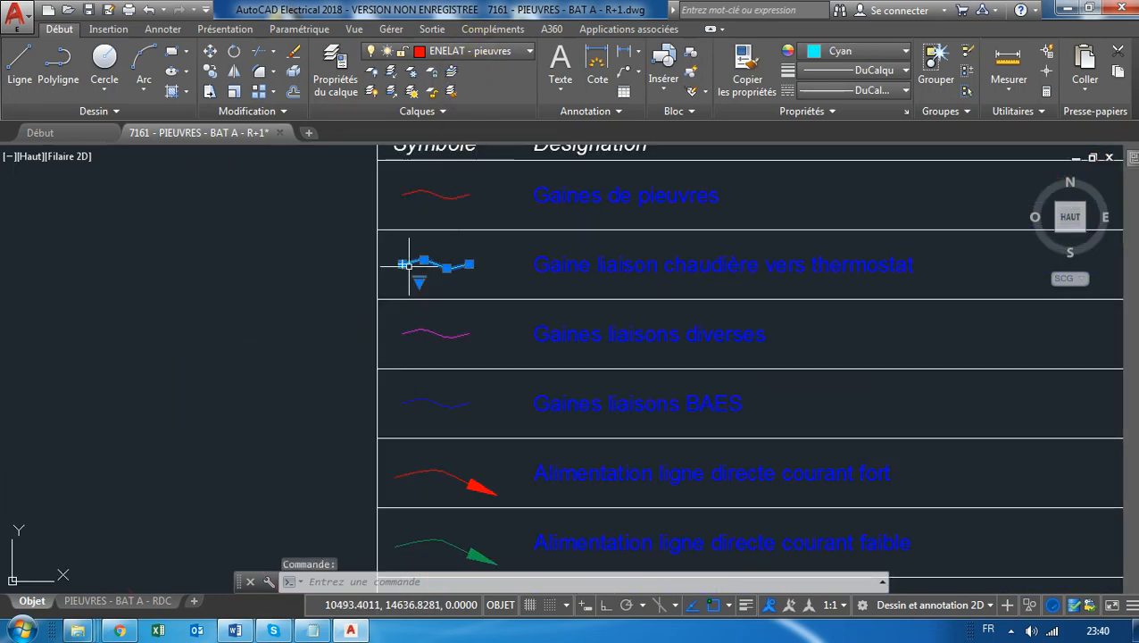
key("ctrl+1")
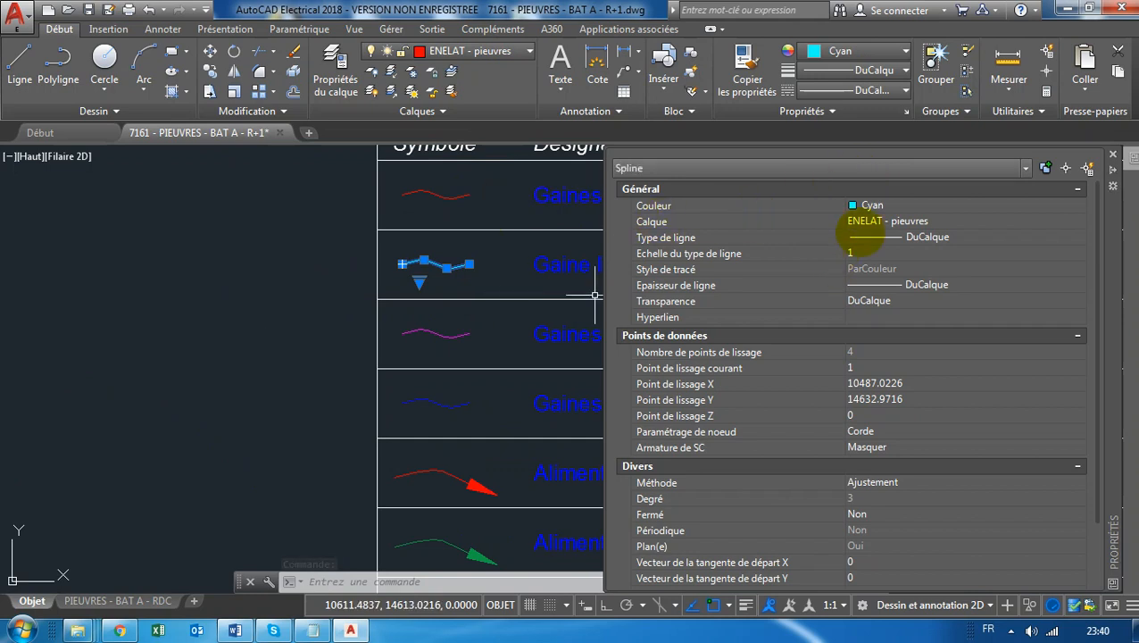
key("ctrl+1")
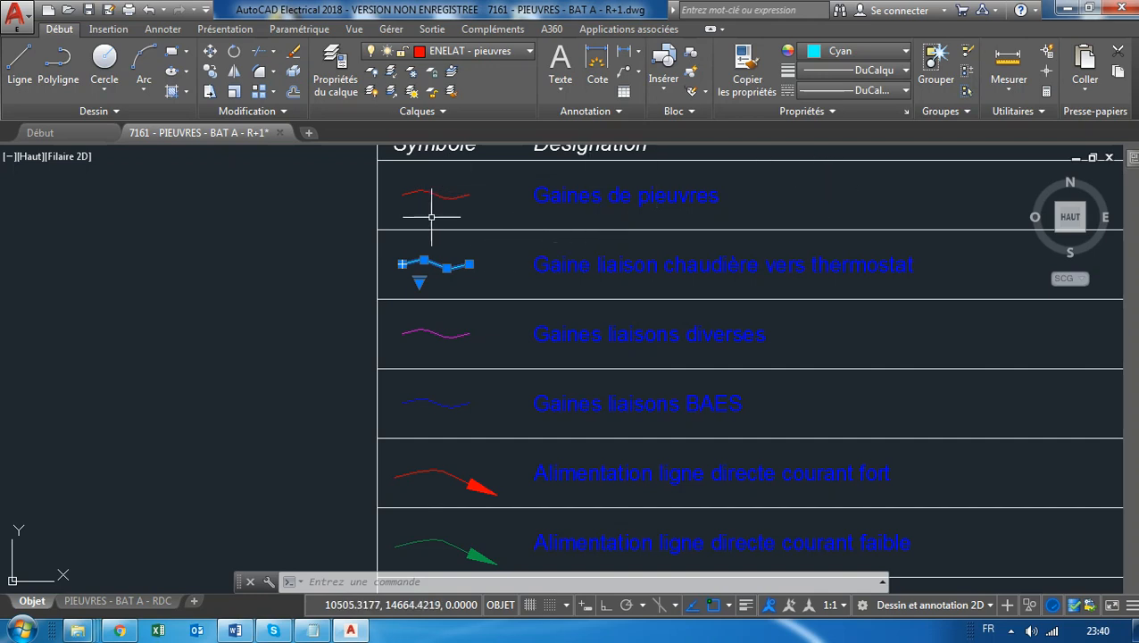
key("ctrl+1")
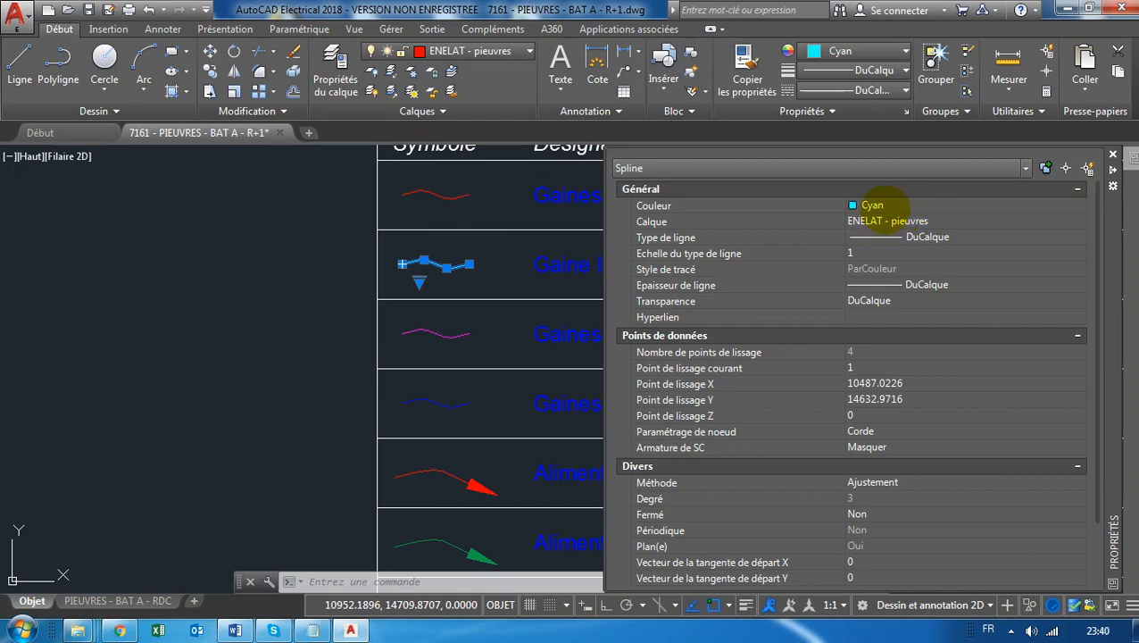
scroll(148, 354, "down", 4)
key("ctrl+1")
scroll(372, 352, "up", 2)
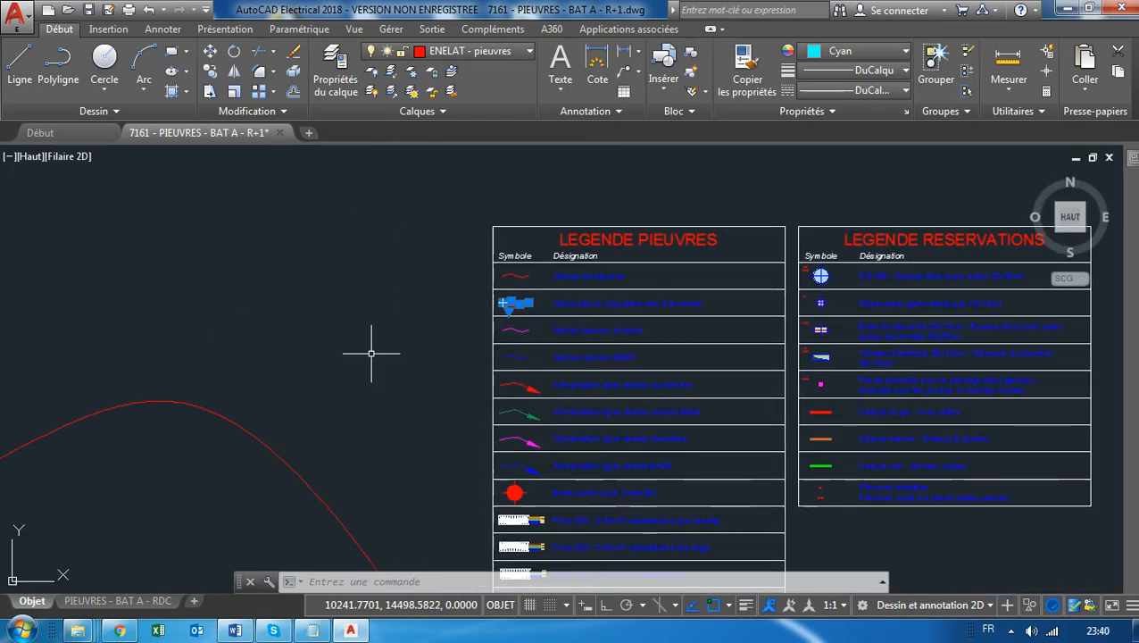
Set the arched spline's colour to Cyan, like the thermostat conduit symbol in the LEGENDE PIEUVRES table.
key("Escape")
left_click(271, 406)
left_click(221, 433)
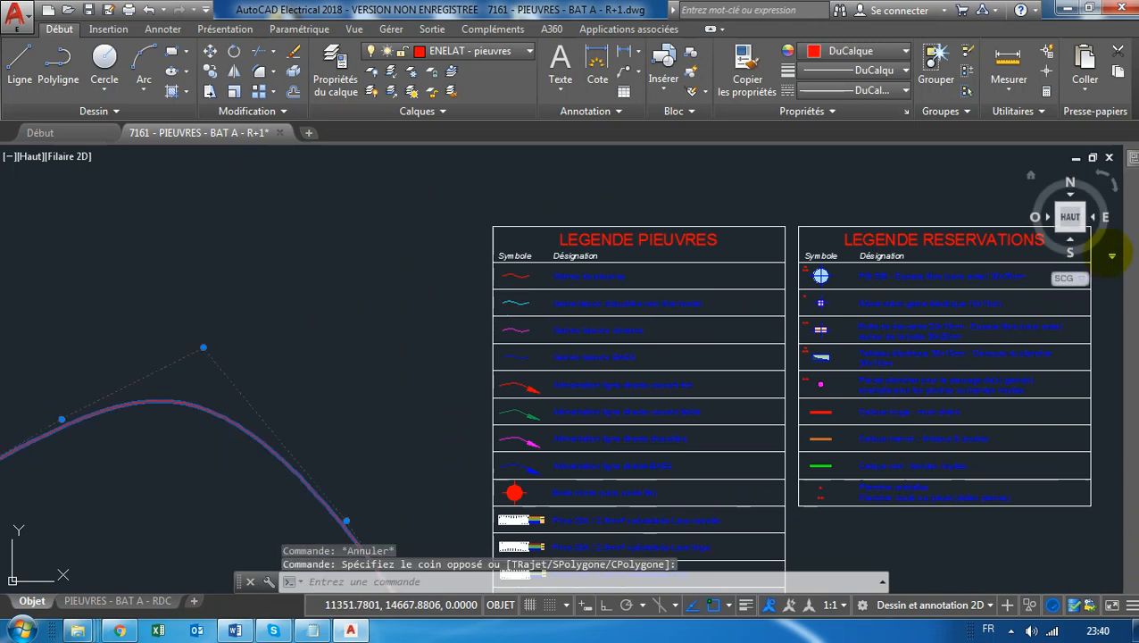
key("ctrl+1")
left_click(986, 205)
left_click(986, 205)
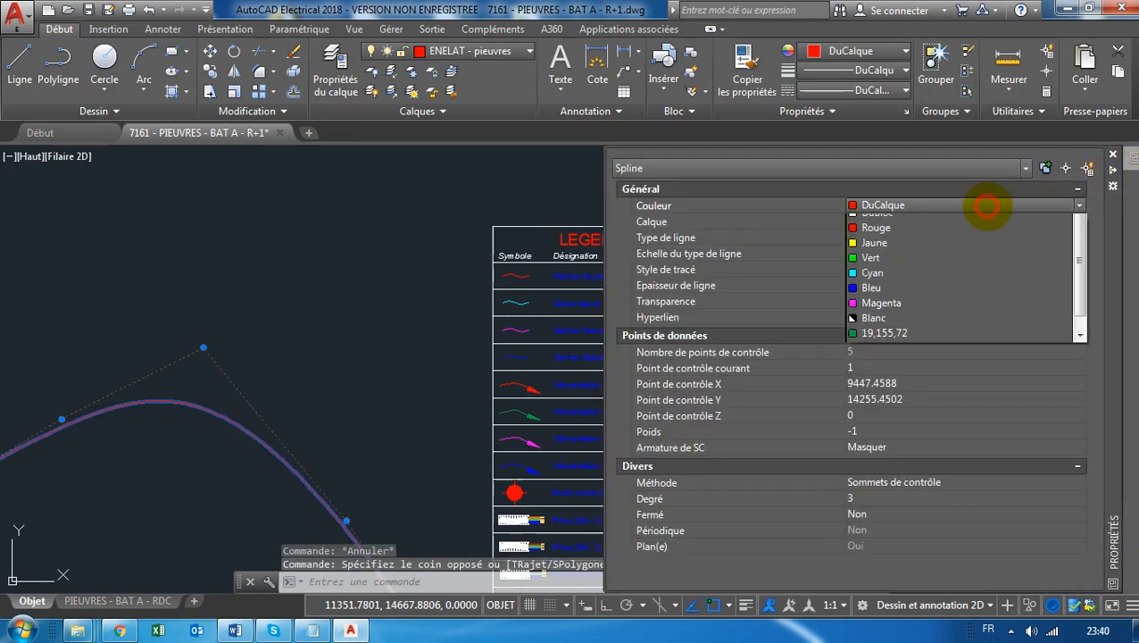
left_click(969, 294)
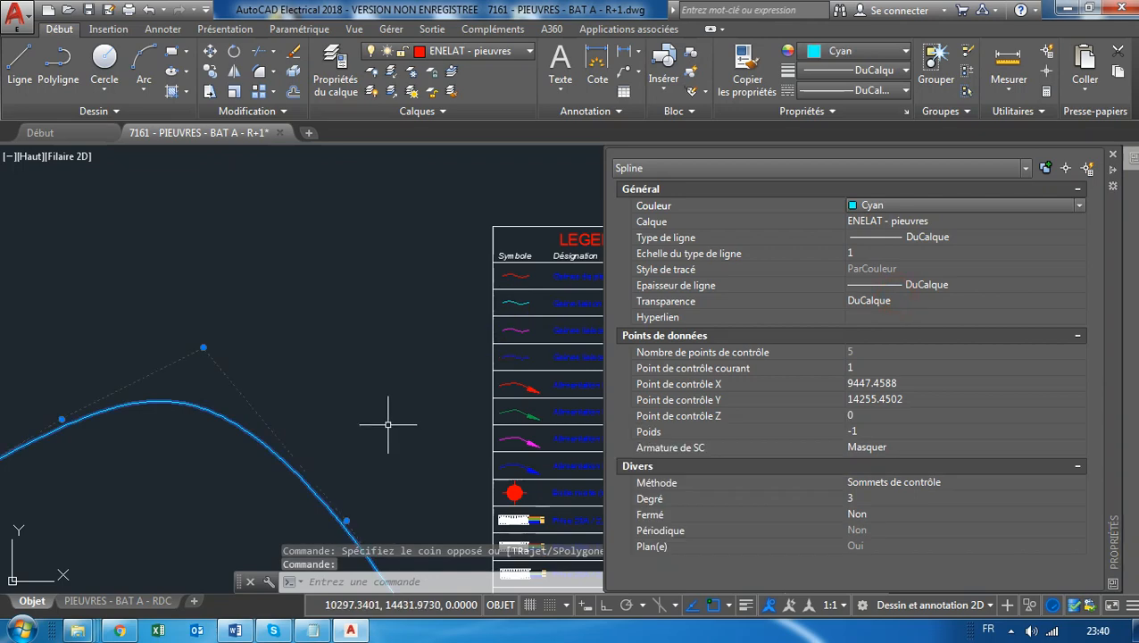
key("ctrl+1")
scroll(366, 428, "down", 4)
key("Escape")
key("Escape")
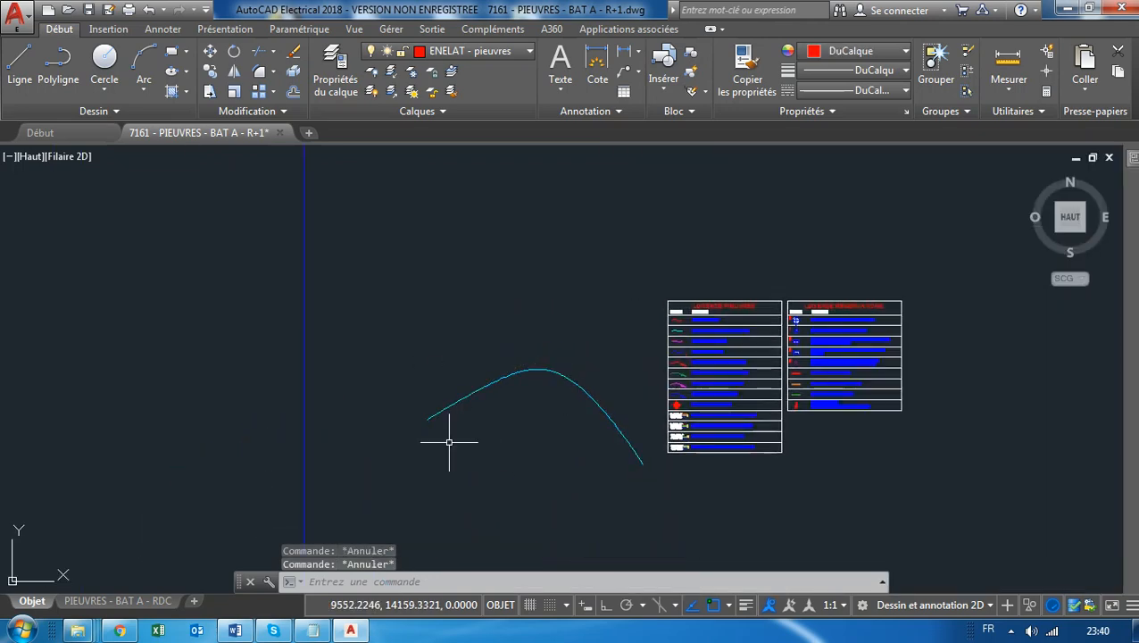
Set the arched spline's colour to Rouge and clear the selection.
scroll(455, 378, "up", 4)
scroll(534, 387, "down", 2)
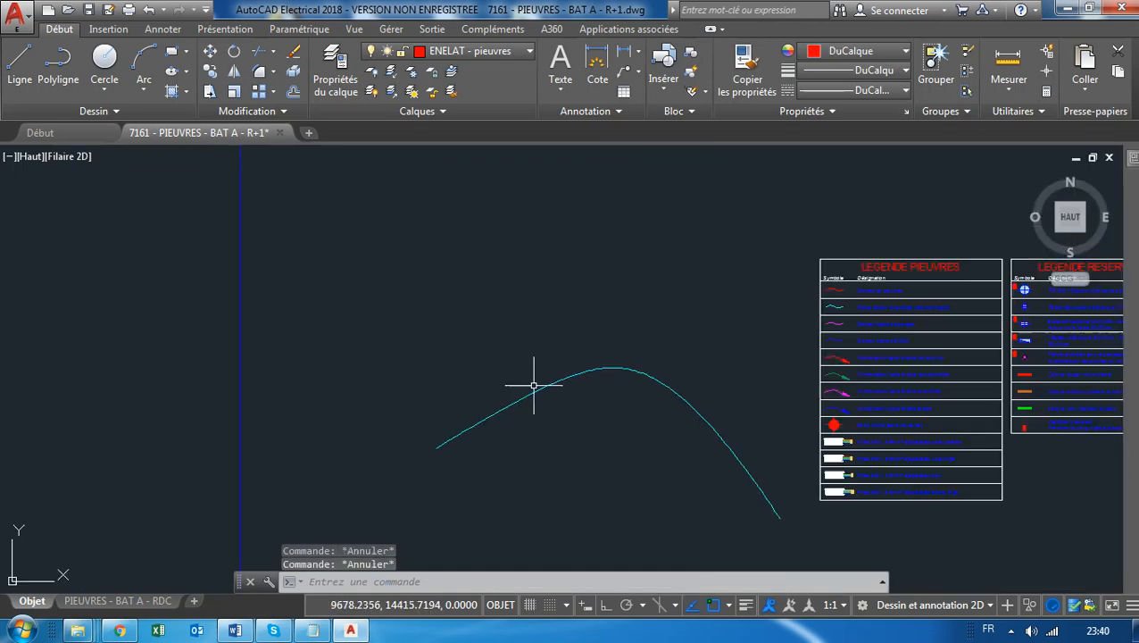
left_click(653, 330)
left_click(602, 384)
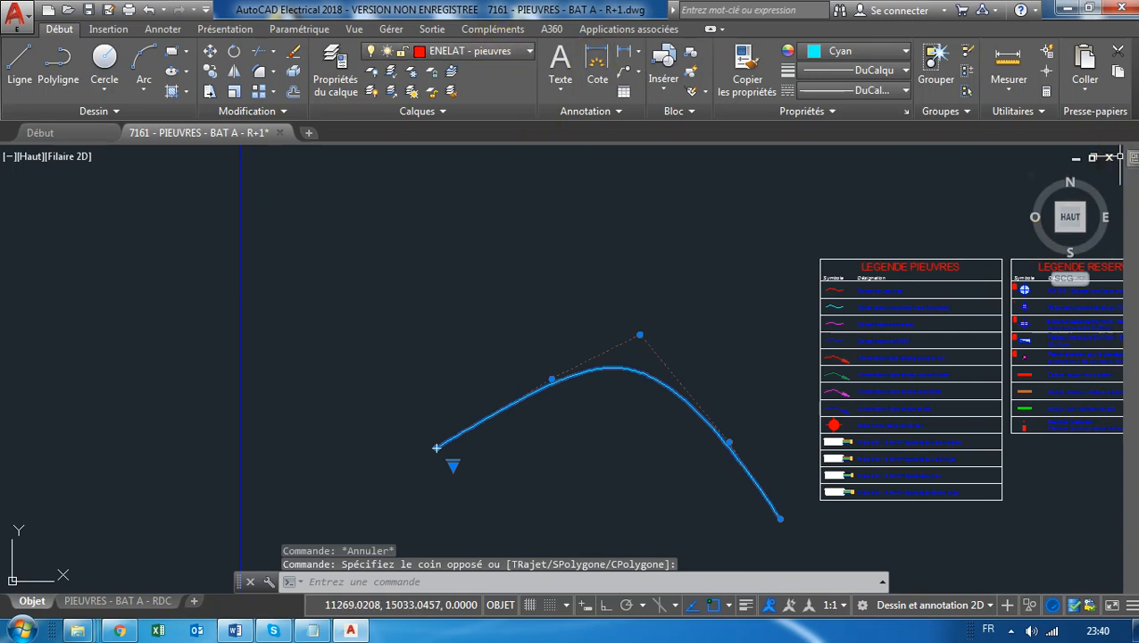
left_click(905, 110)
left_click(942, 207)
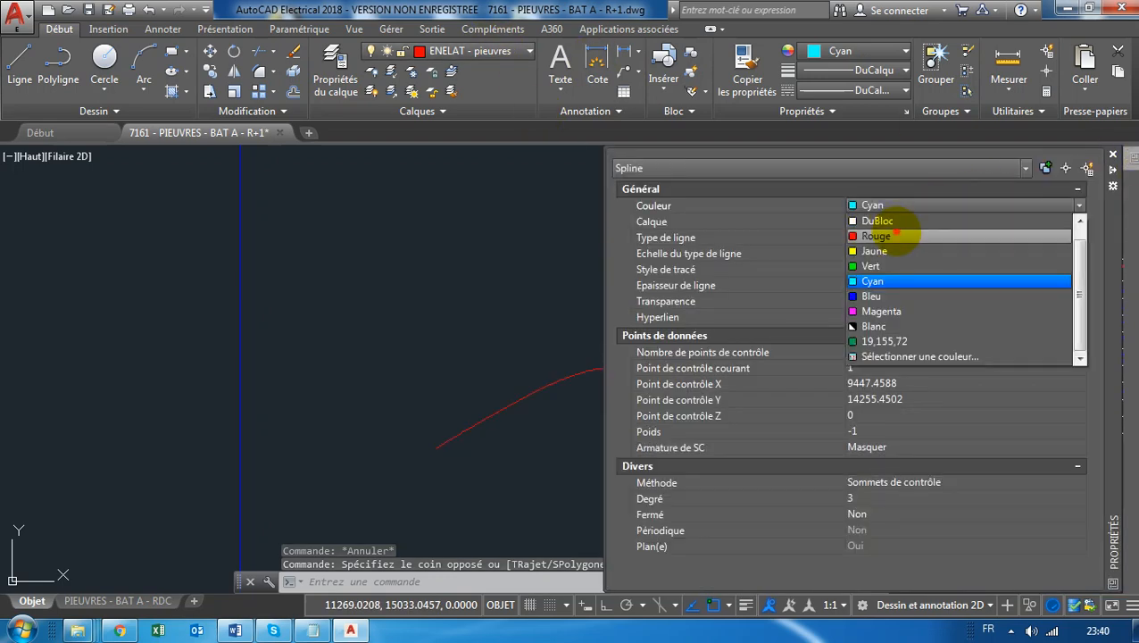
left_click(897, 236)
left_click(434, 410)
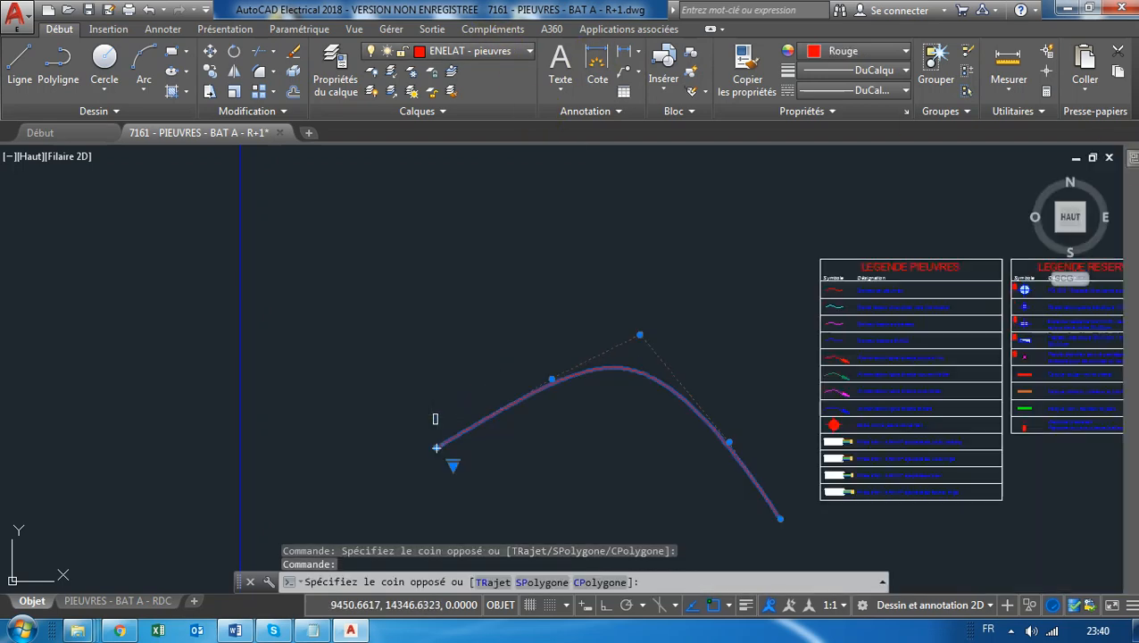
key("Escape")
key("Escape")
Browse the gallery of blocks available for insertion in the drawing.
type("i")
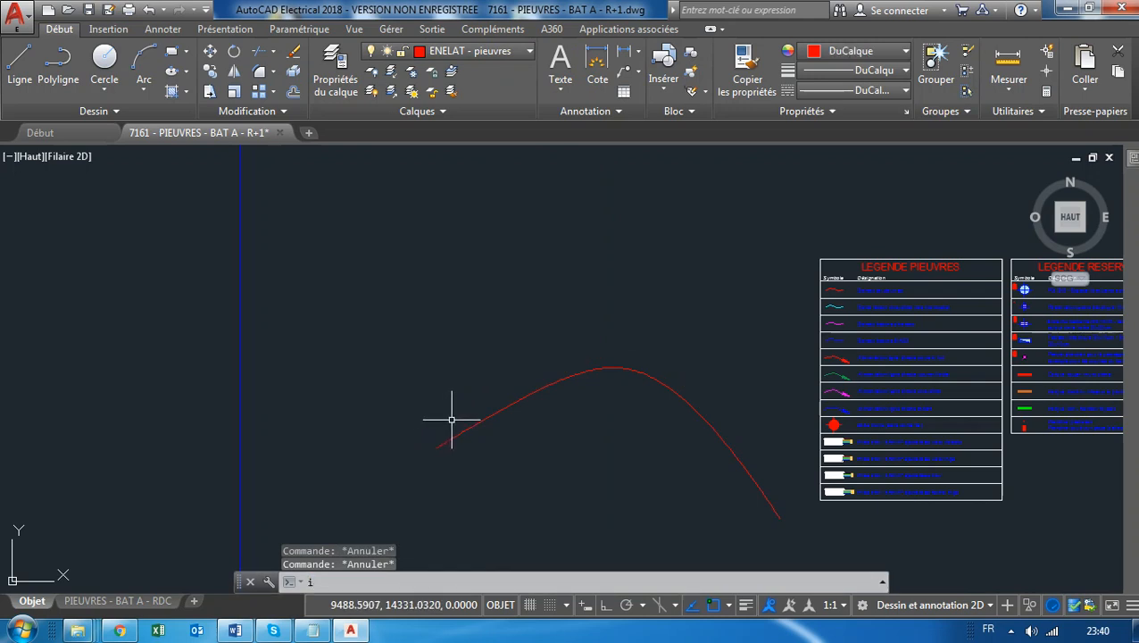
key("BackSpace")
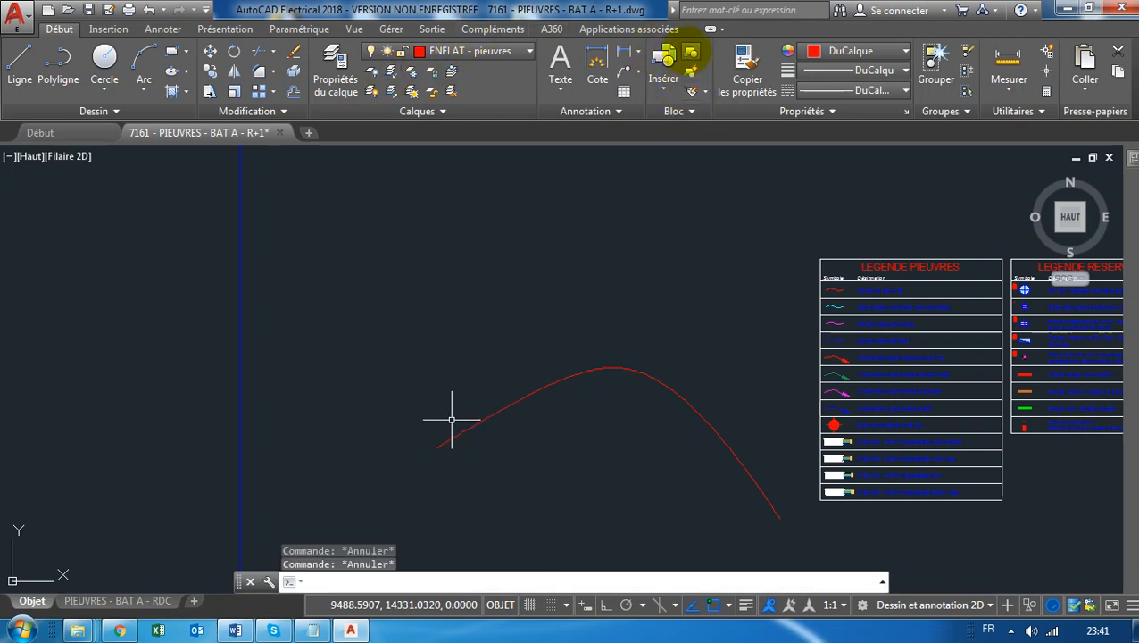
left_click(664, 54)
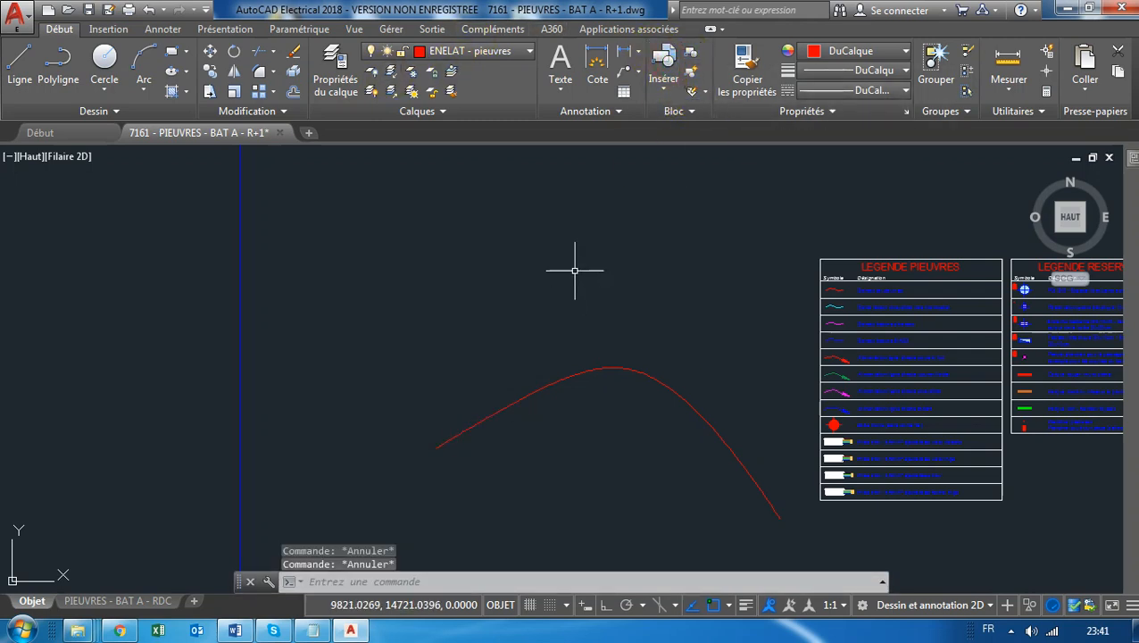
left_click(667, 64)
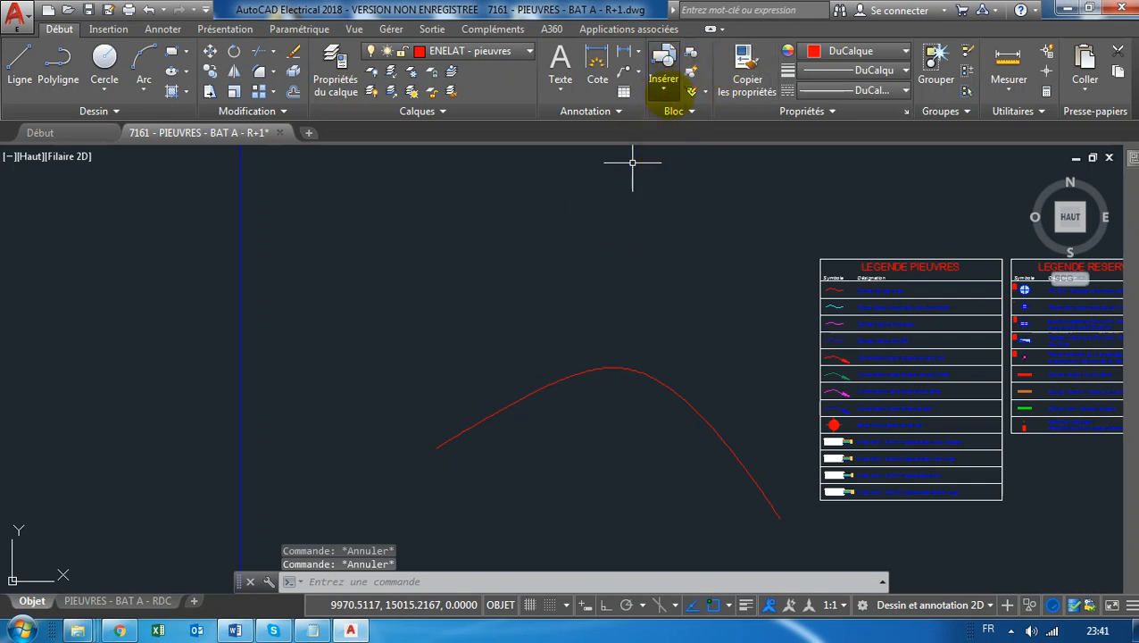
left_click(632, 162)
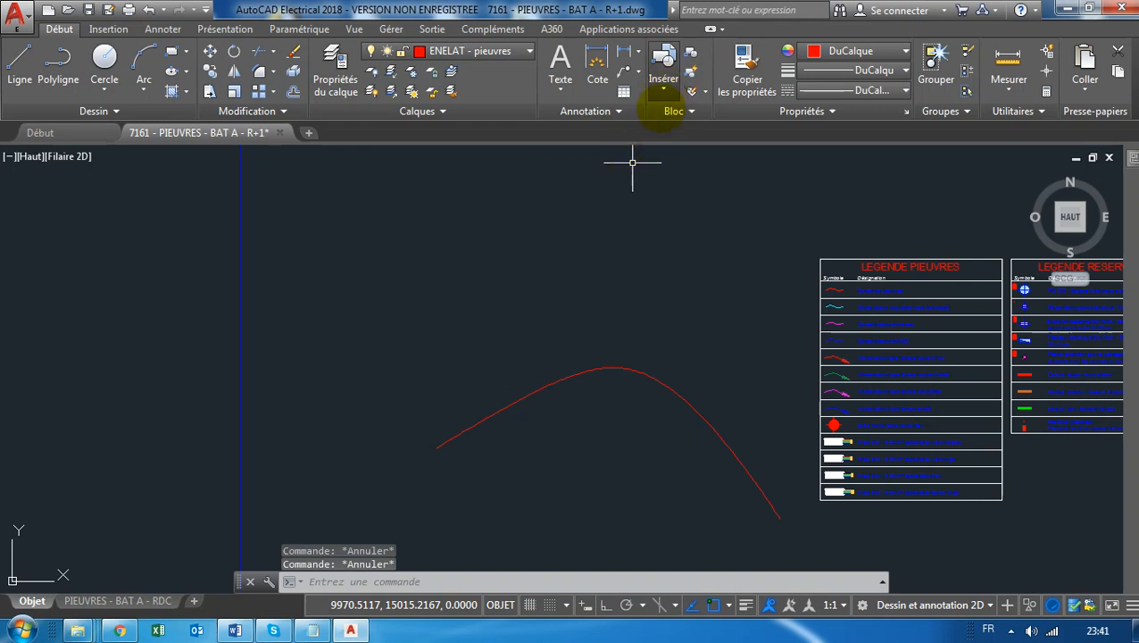
left_click(664, 79)
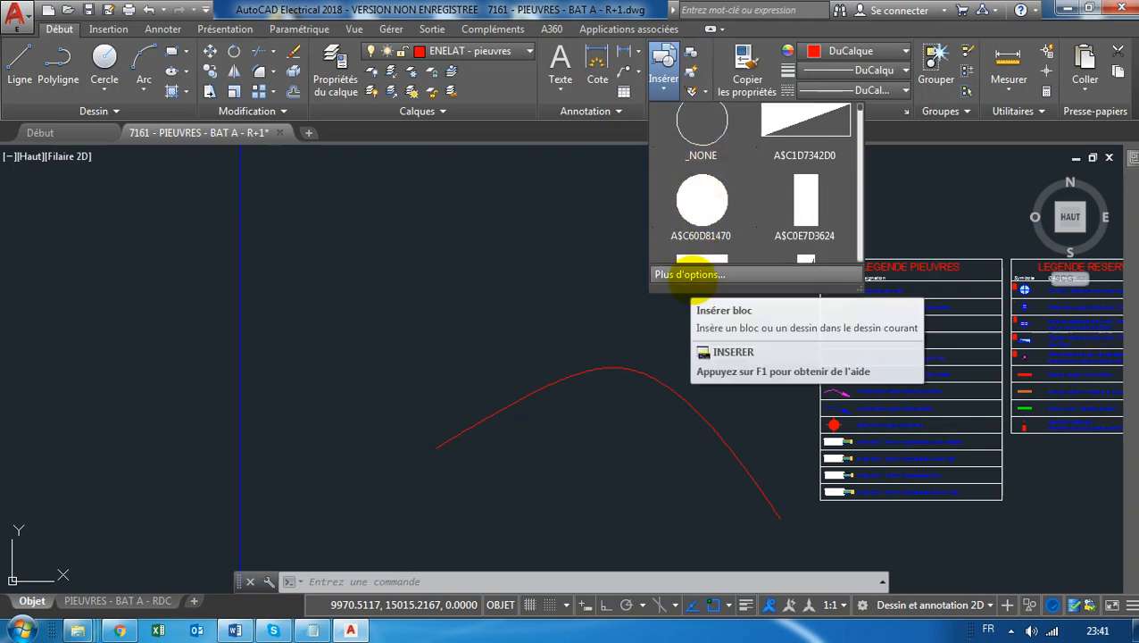
scroll(777, 239, "down", 1)
scroll(757, 218, "down", 2)
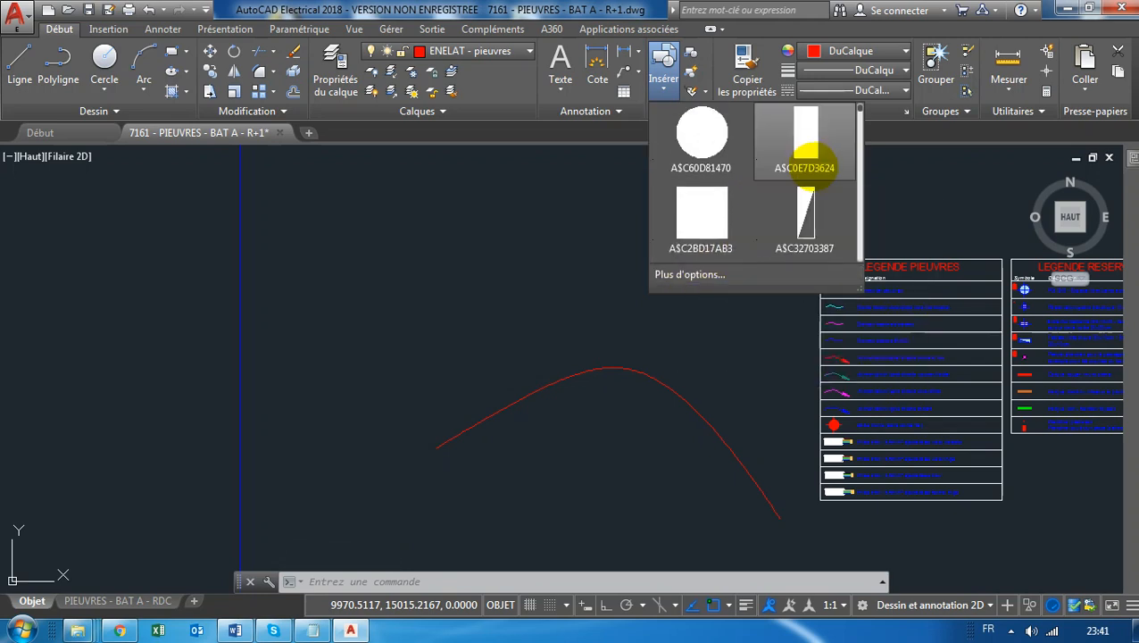
scroll(803, 205, "down", 1)
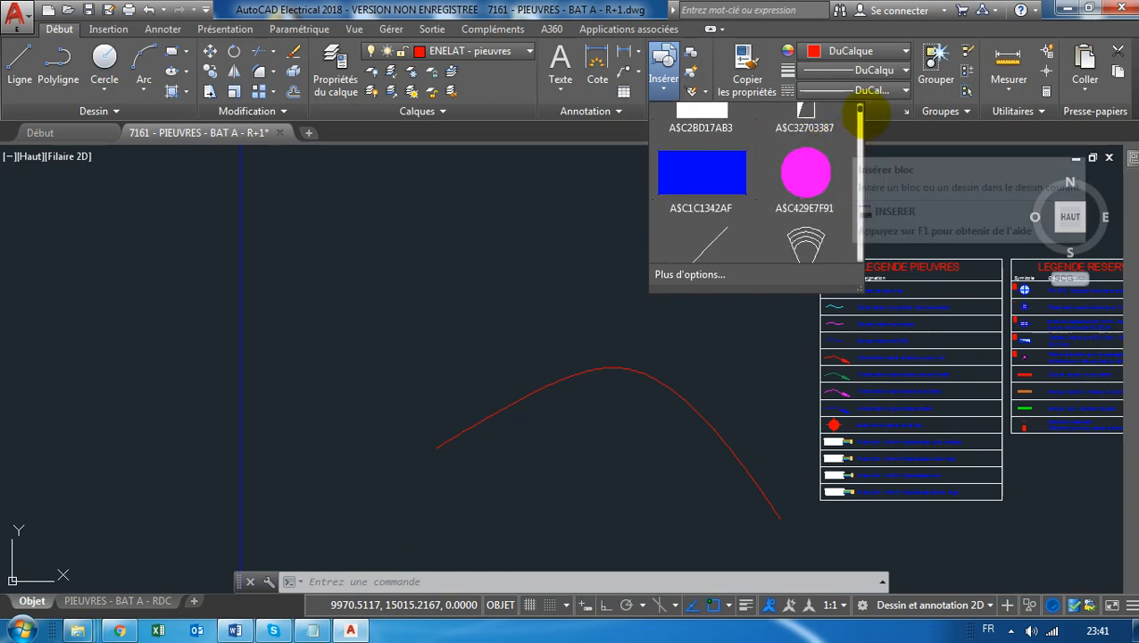
scroll(858, 111, "down", 8)
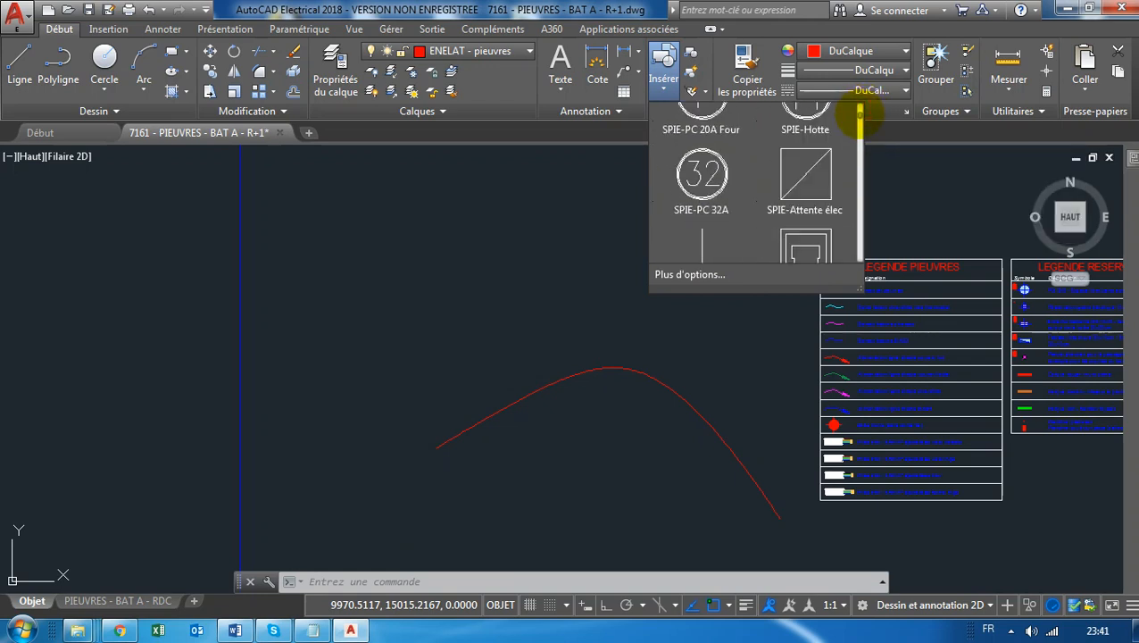
scroll(858, 121, "down", 6)
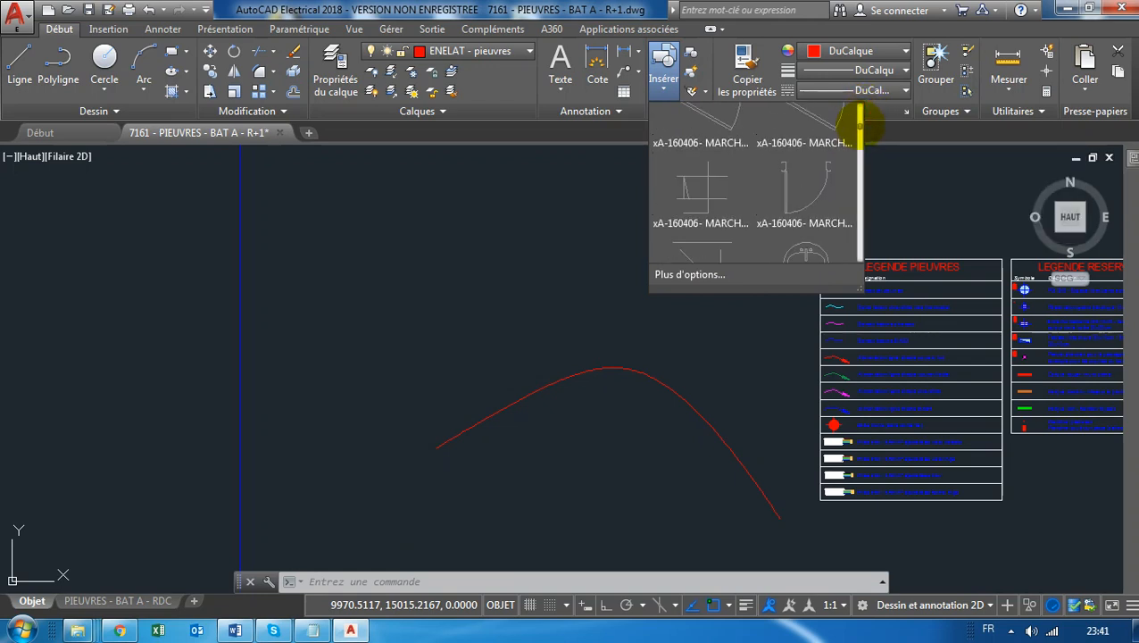
scroll(858, 132, "down", 1)
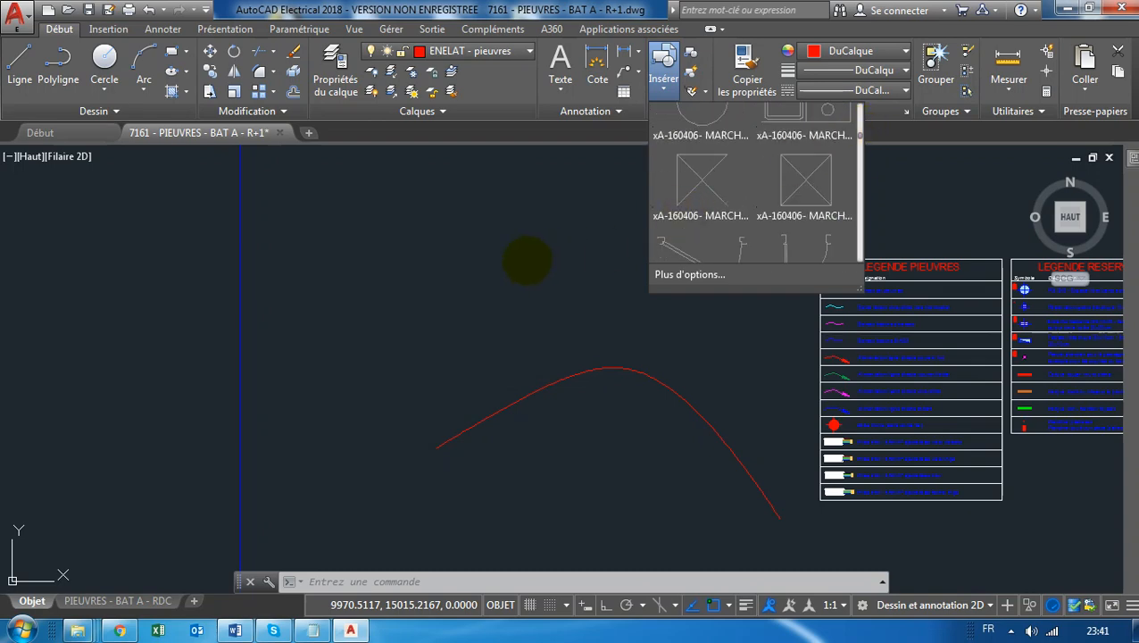
key("Escape")
key("Escape")
Insert the "centre lumiere prise" block at scale 1 and rotation 0 on the left endpoint of the red spline.
type("i")
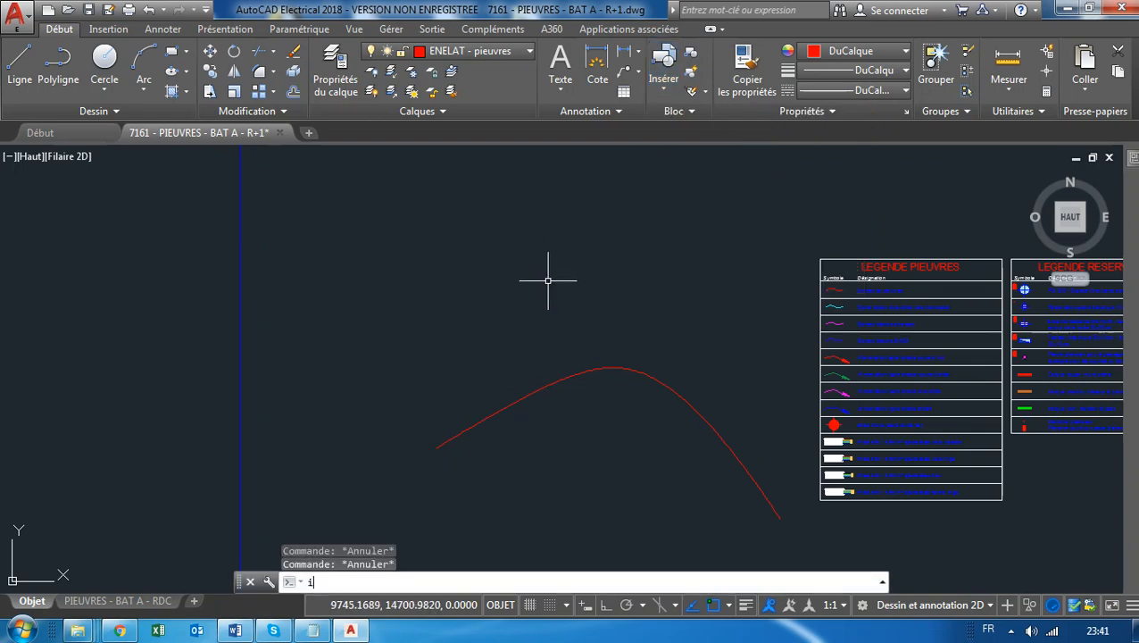
key("Return")
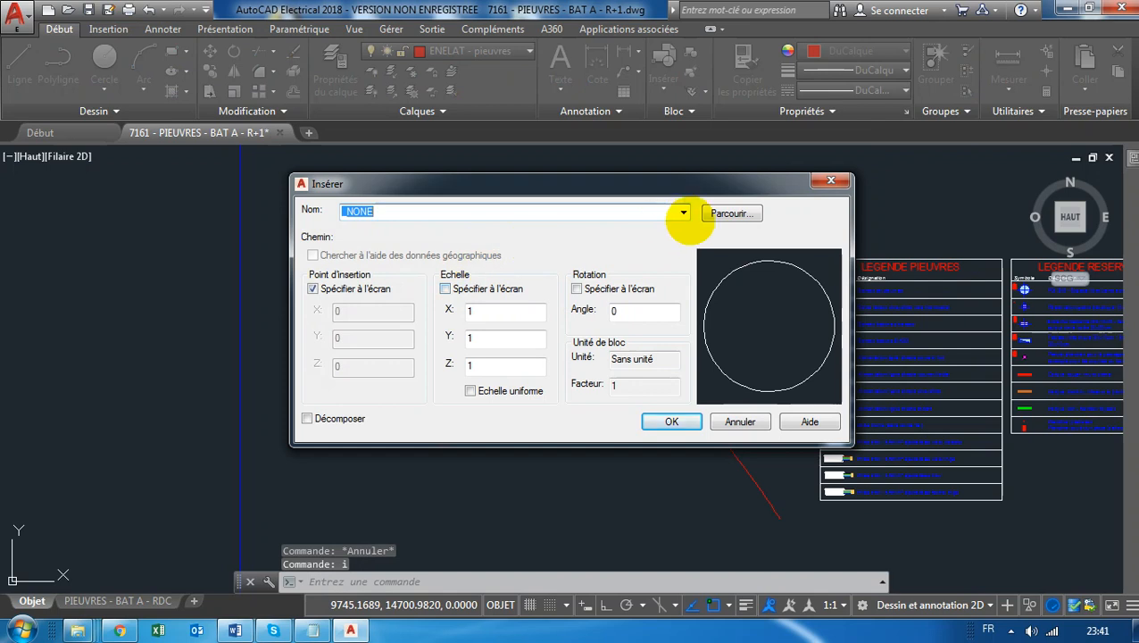
left_click(681, 214)
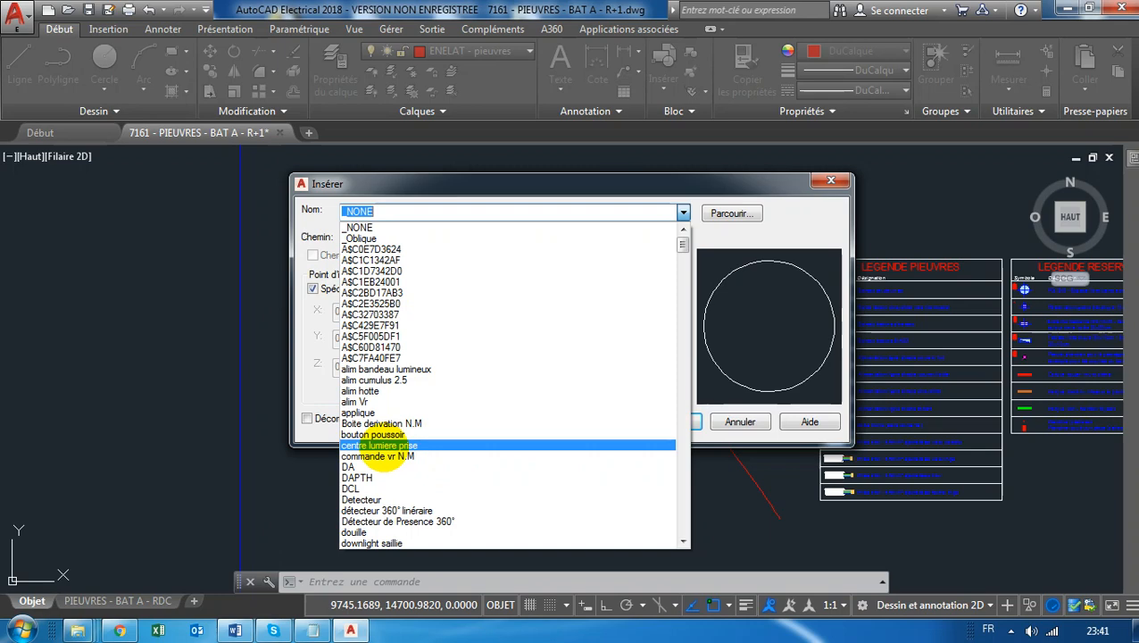
left_click(379, 446)
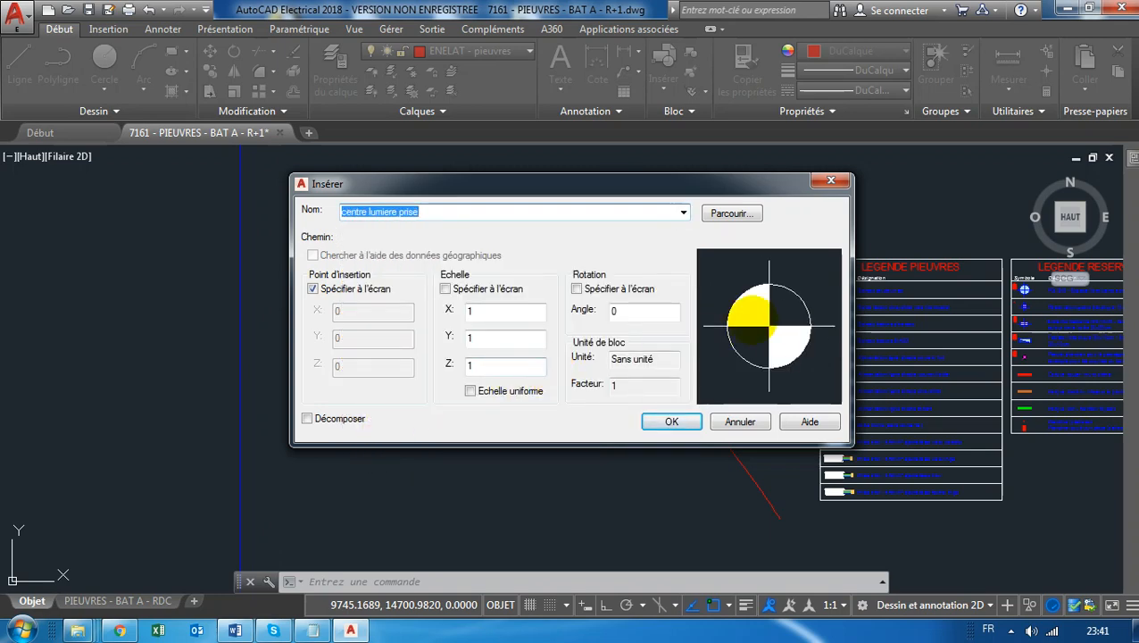
left_click(671, 421)
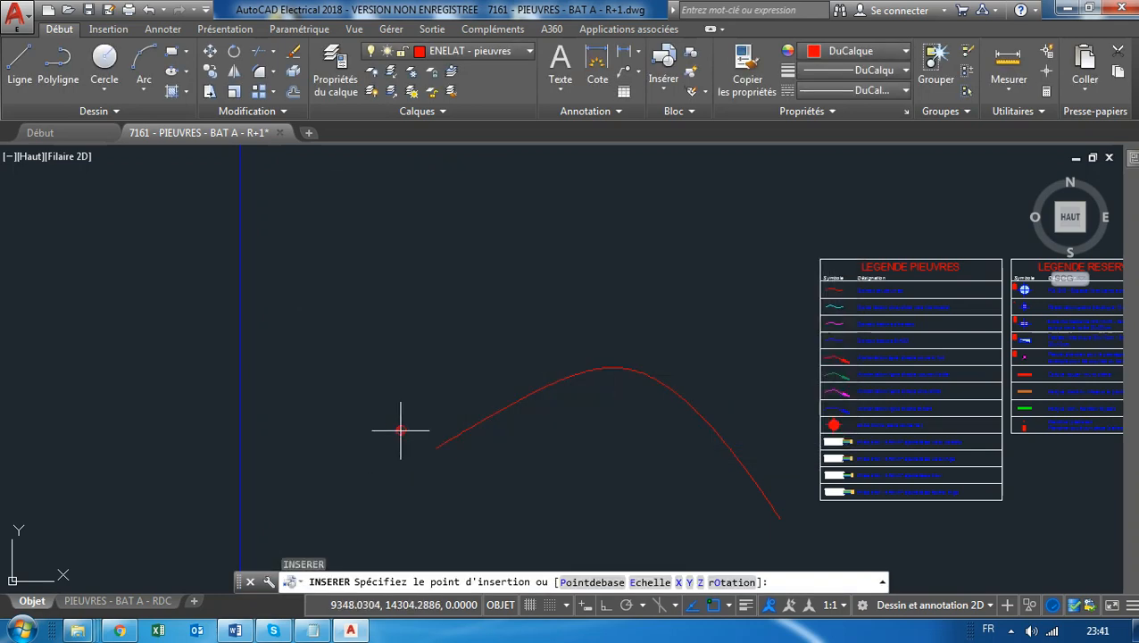
scroll(434, 455, "up", 4)
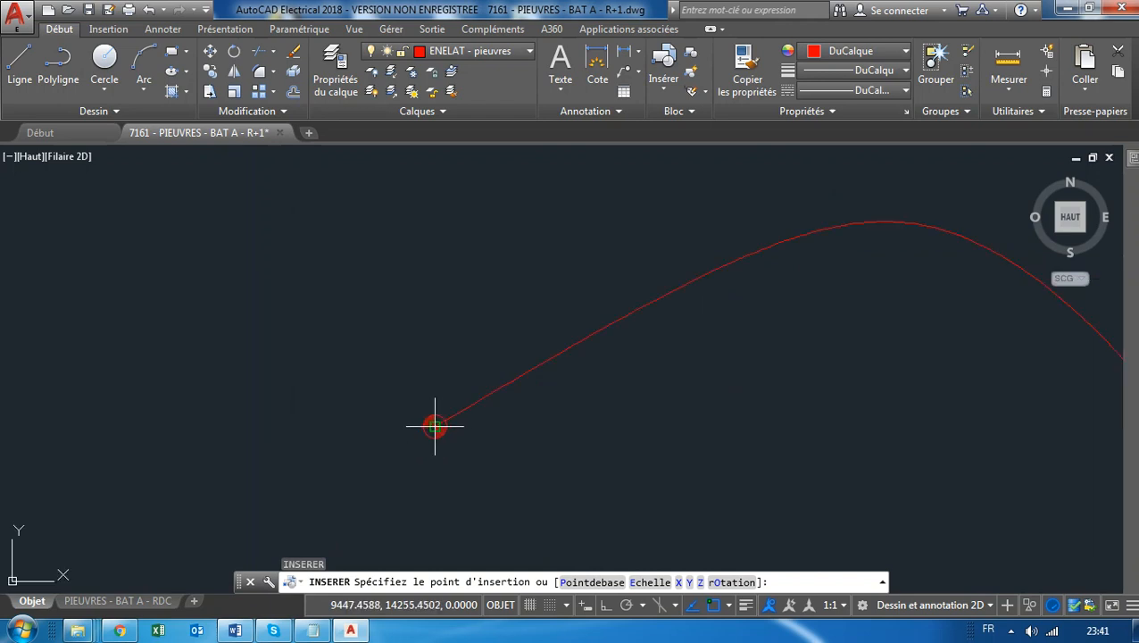
scroll(467, 400, "down", 4)
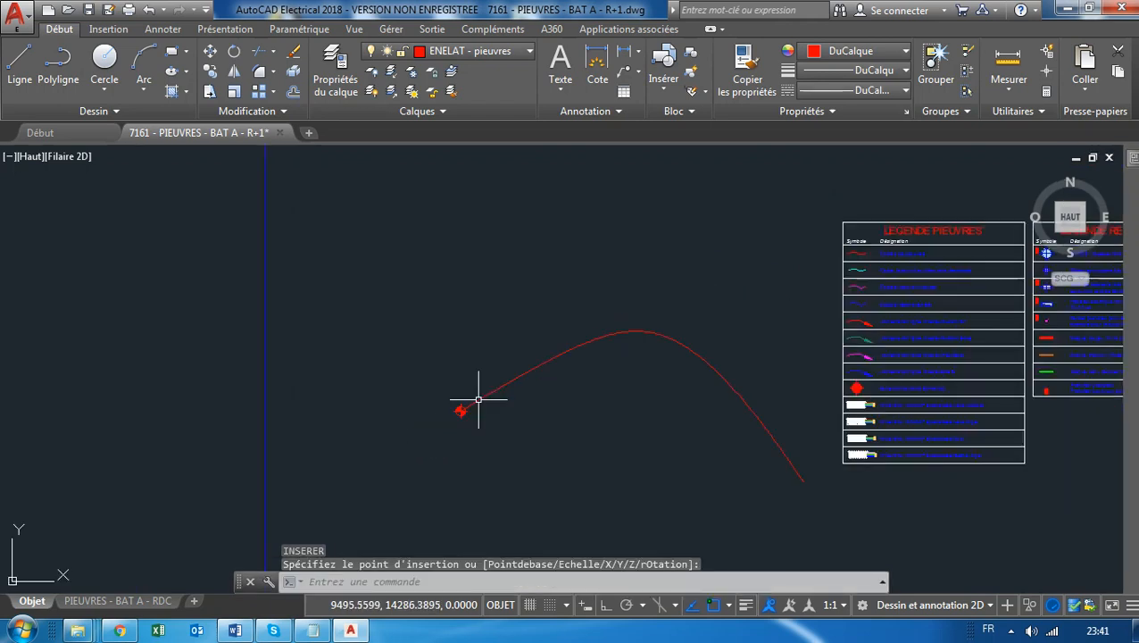
key("Escape")
key("Escape")
Check the layer of the light symbol at the spline's end against the drawing's layer list.
scroll(468, 402, "up", 4)
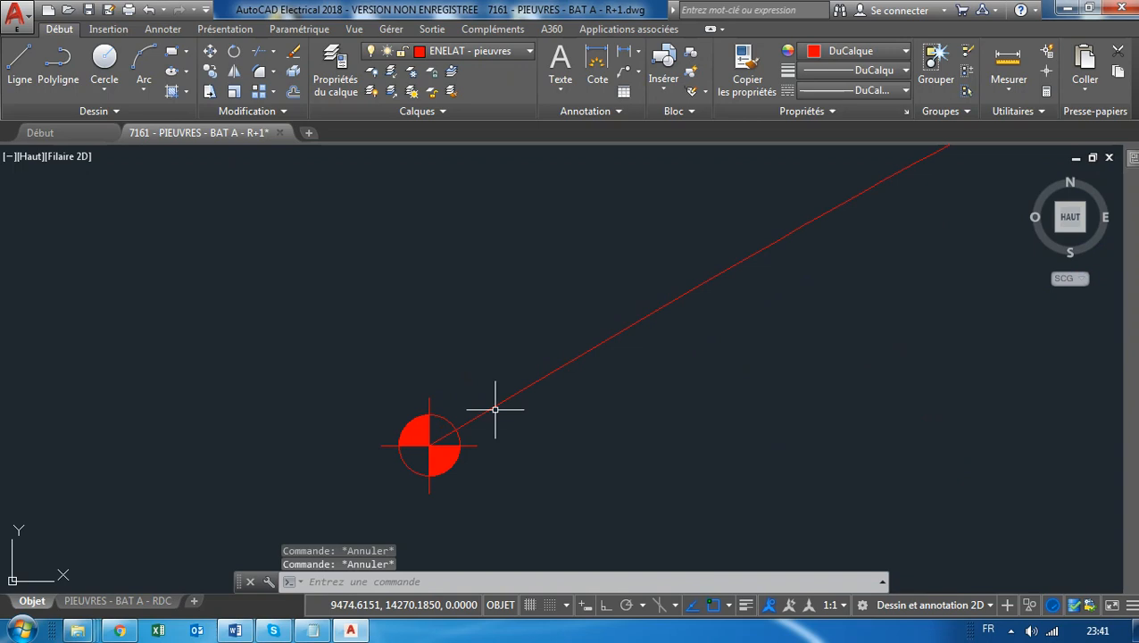
left_click(442, 417)
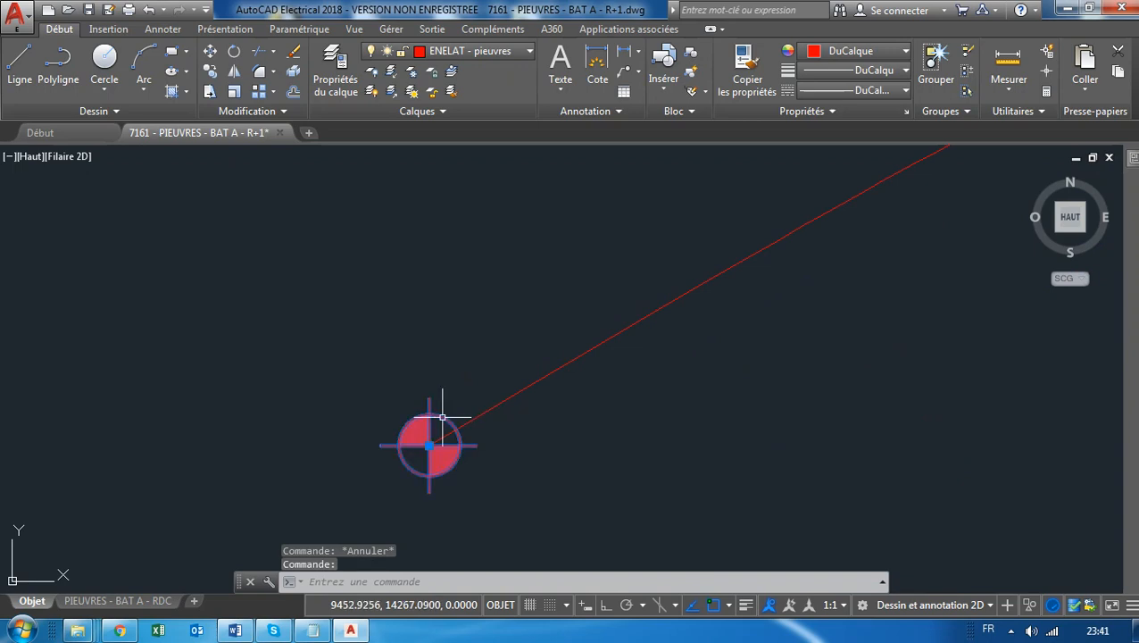
scroll(452, 363, "down", 5)
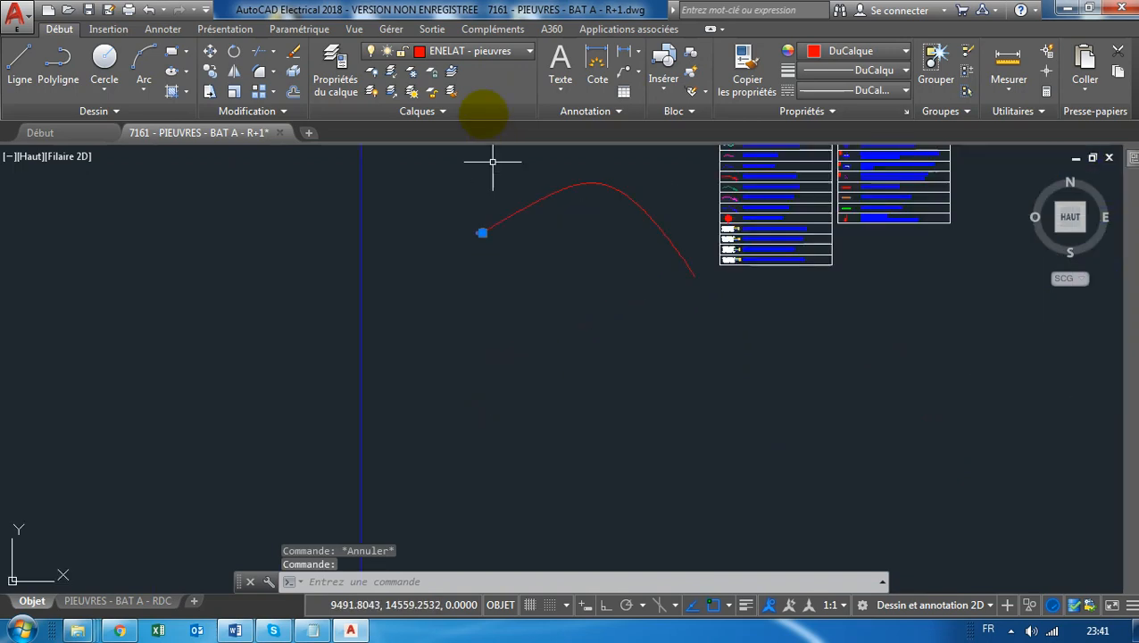
left_click(491, 53)
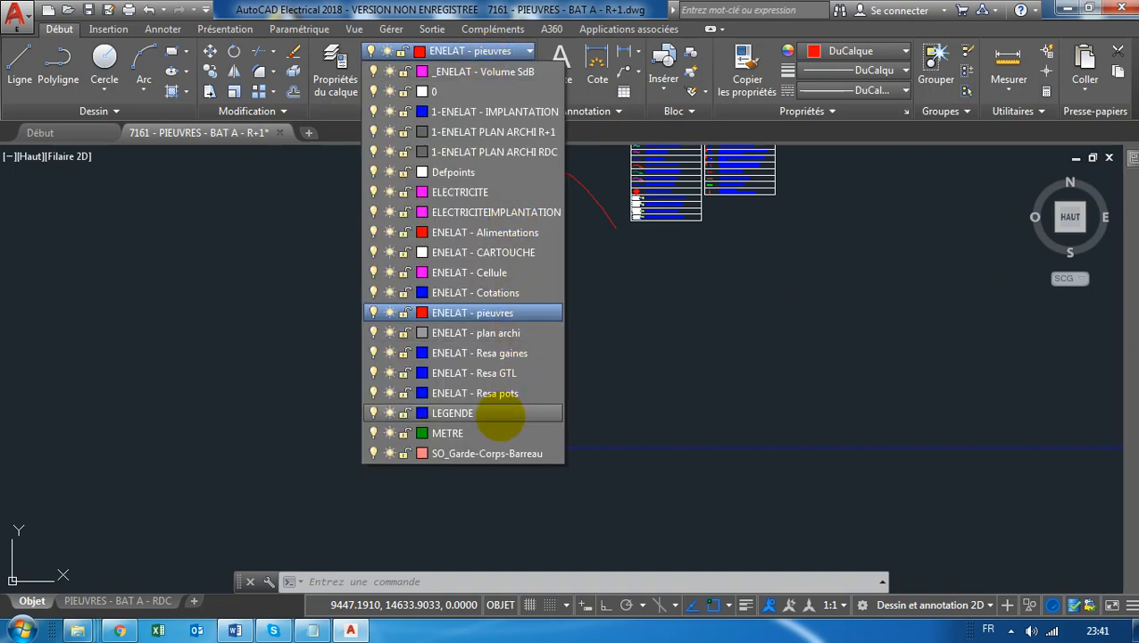
key("Escape")
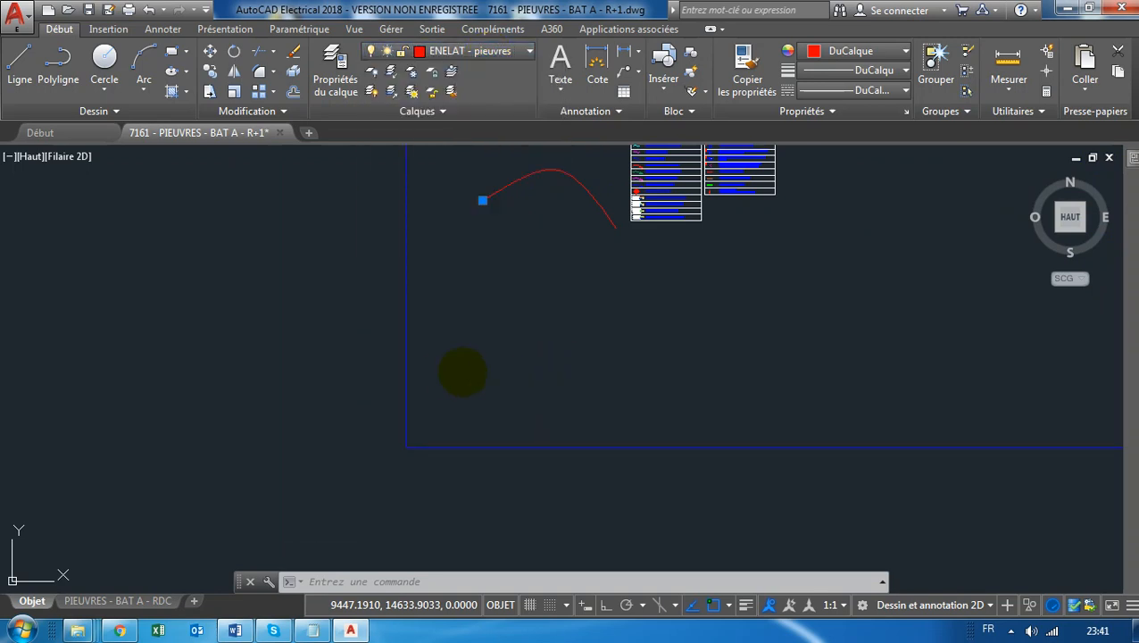
Inspect the layer of the ceiling light symbol in the 11,16 m² Chambre on the BÂTIMENT A&B - RDC pieuvres plan.
scroll(457, 368, "down", 5)
key("Escape")
key("Escape")
scroll(408, 357, "down", 5)
middle_click_drag(329, 371, 658, 267)
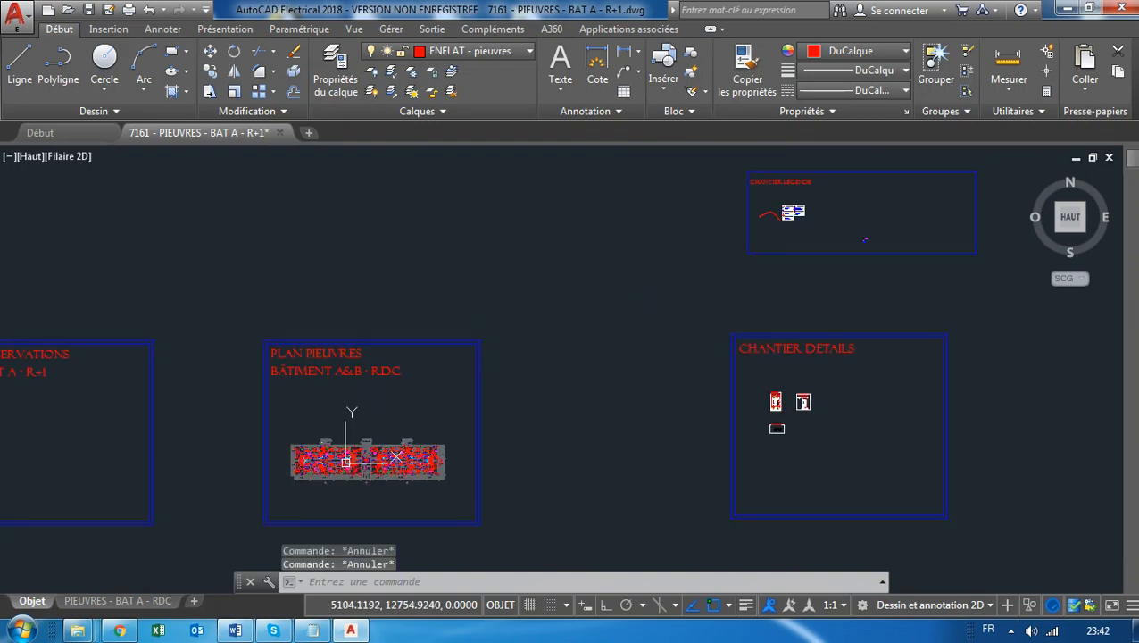
scroll(289, 459, "up", 5)
scroll(397, 484, "up", 5)
scroll(535, 415, "up", 5)
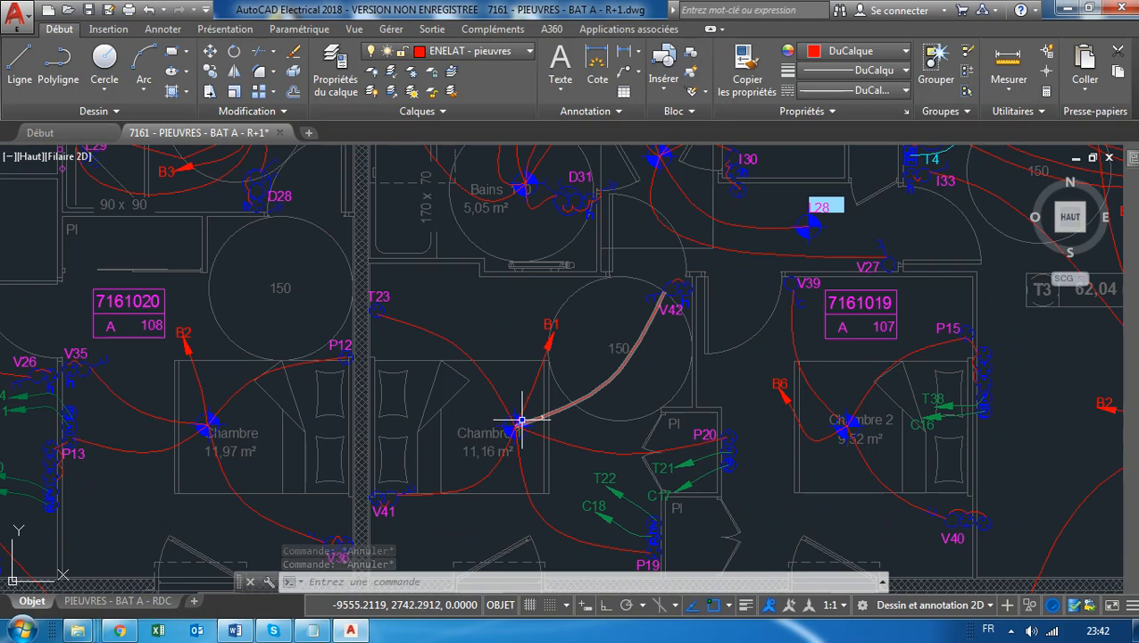
left_click(521, 419)
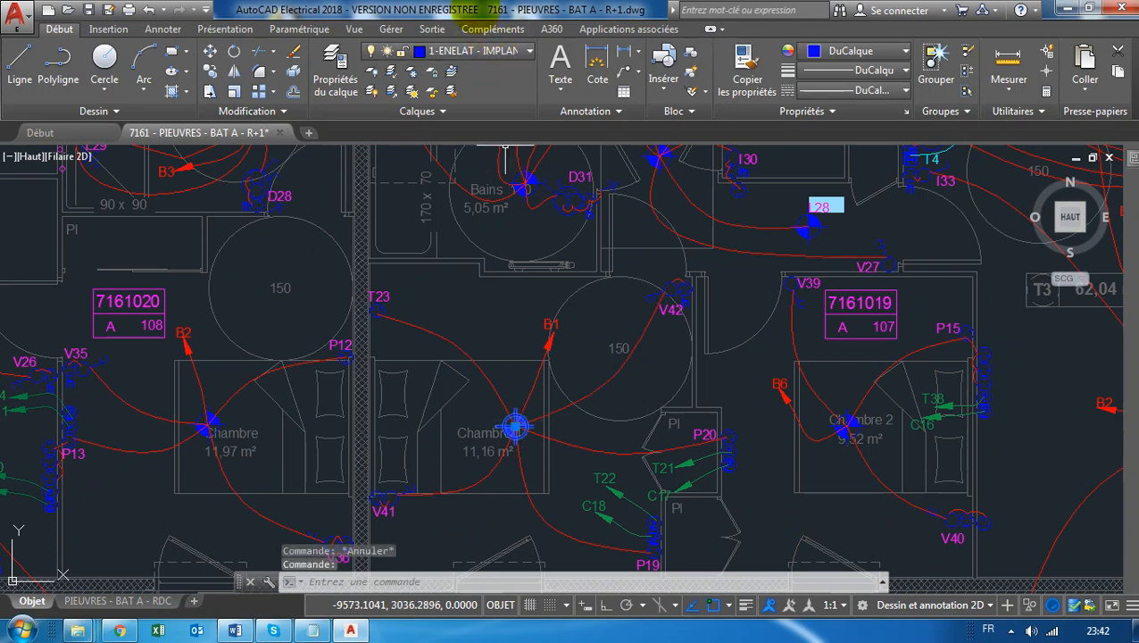
scroll(534, 301, "down", 10)
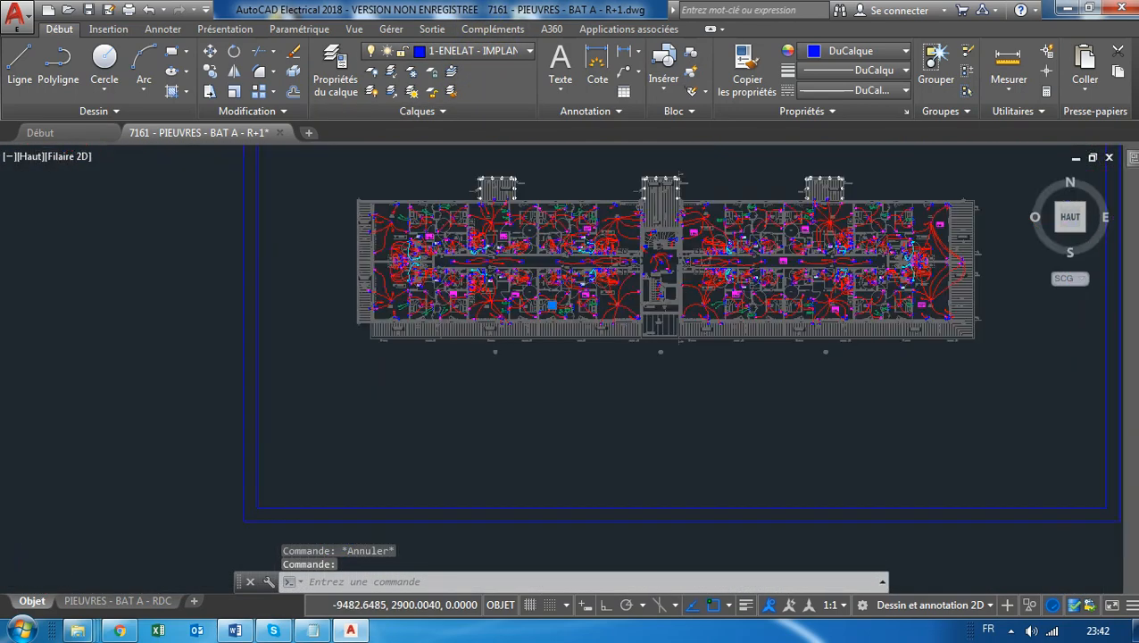
Move the light symbol at the red spline's left end to the 1-ENELAT - IMPLANTATION layer.
middle_click_drag(425, 355, 175, 413)
scroll(656, 249, "down", 4)
scroll(680, 208, "up", 10)
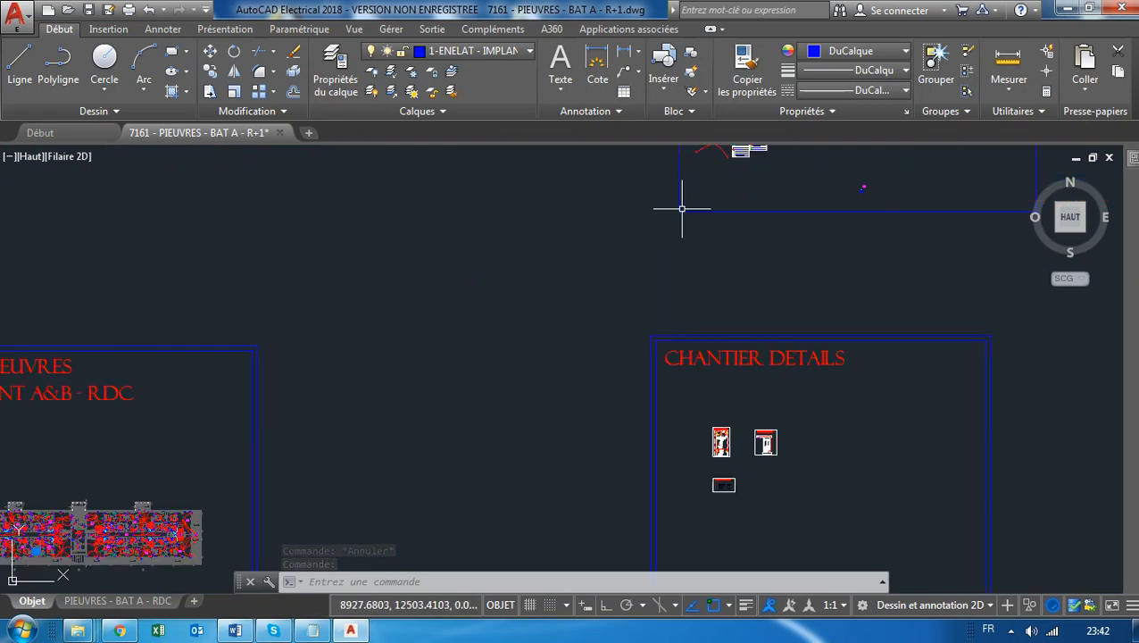
scroll(611, 255, "up", 5)
left_click(620, 205)
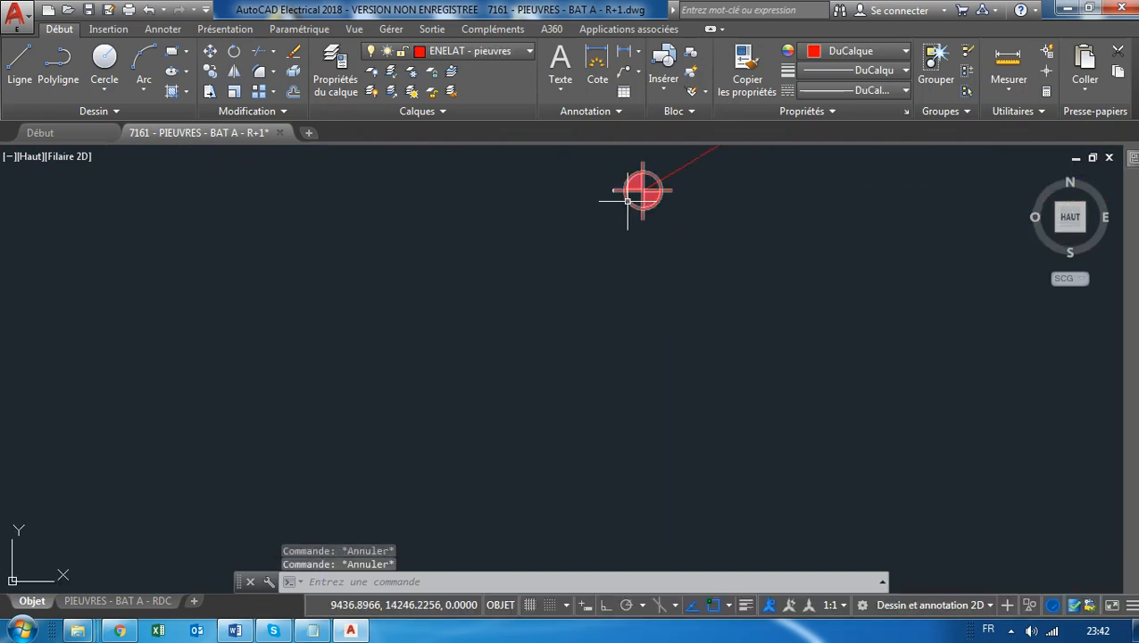
left_click(493, 59)
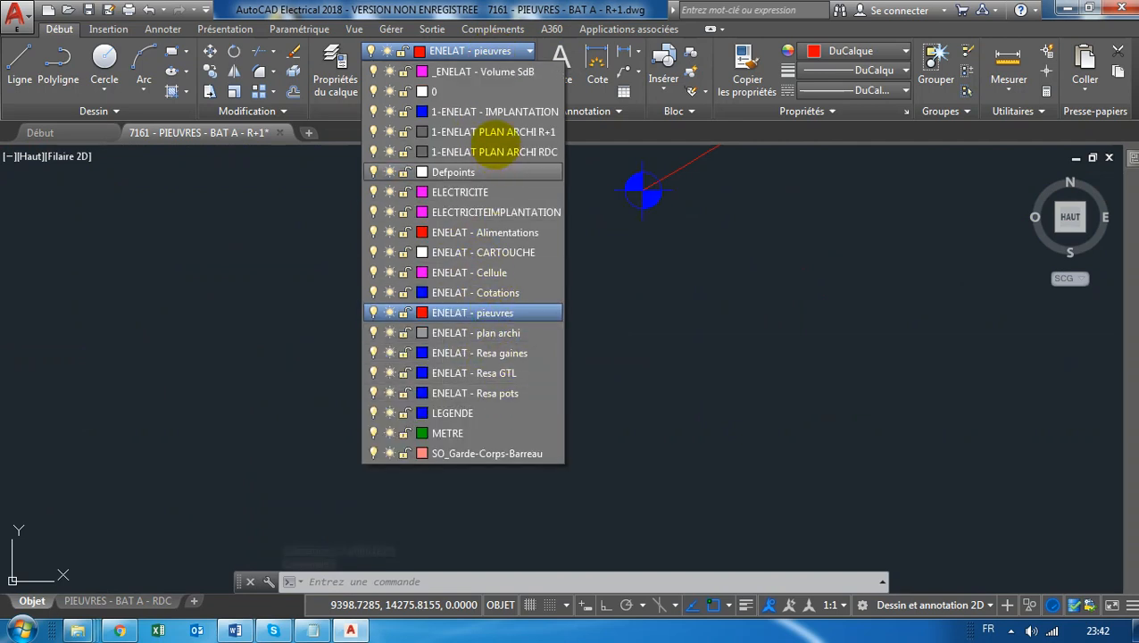
left_click(493, 111)
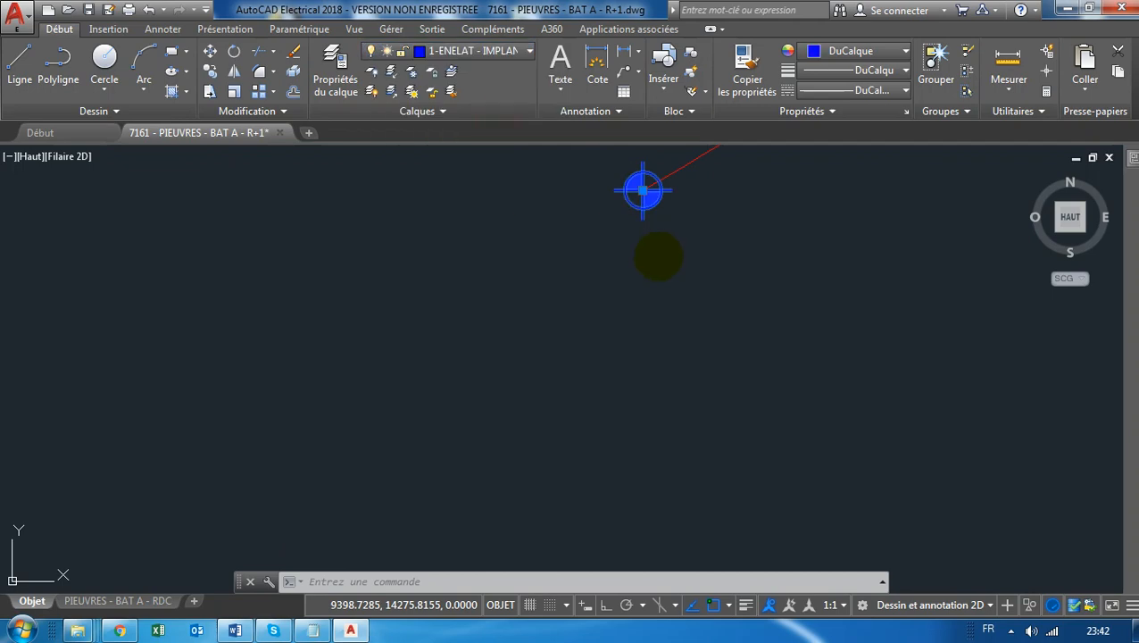
key("Escape")
key("Escape")
Copy the blue light symbol from its centre to three free spots below the red spline's arc.
middle_click_drag(653, 273, 579, 354)
scroll(580, 353, "down", 3)
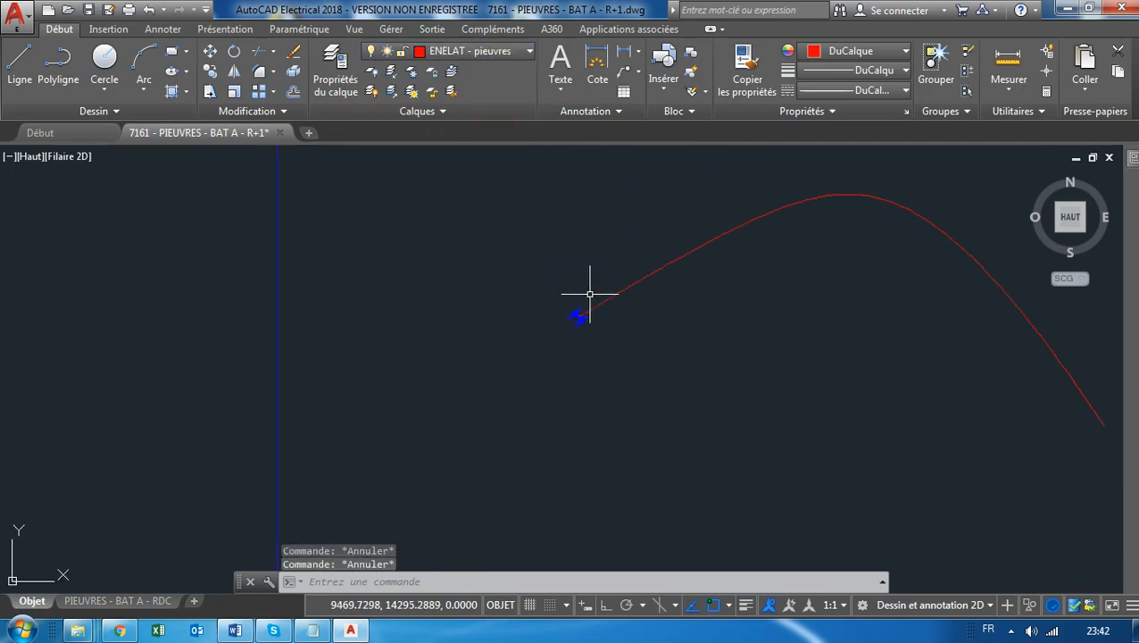
left_click(561, 283)
scroll(689, 344, "down", 2)
middle_click_drag(656, 338, 503, 351)
scroll(503, 351, "up", 2)
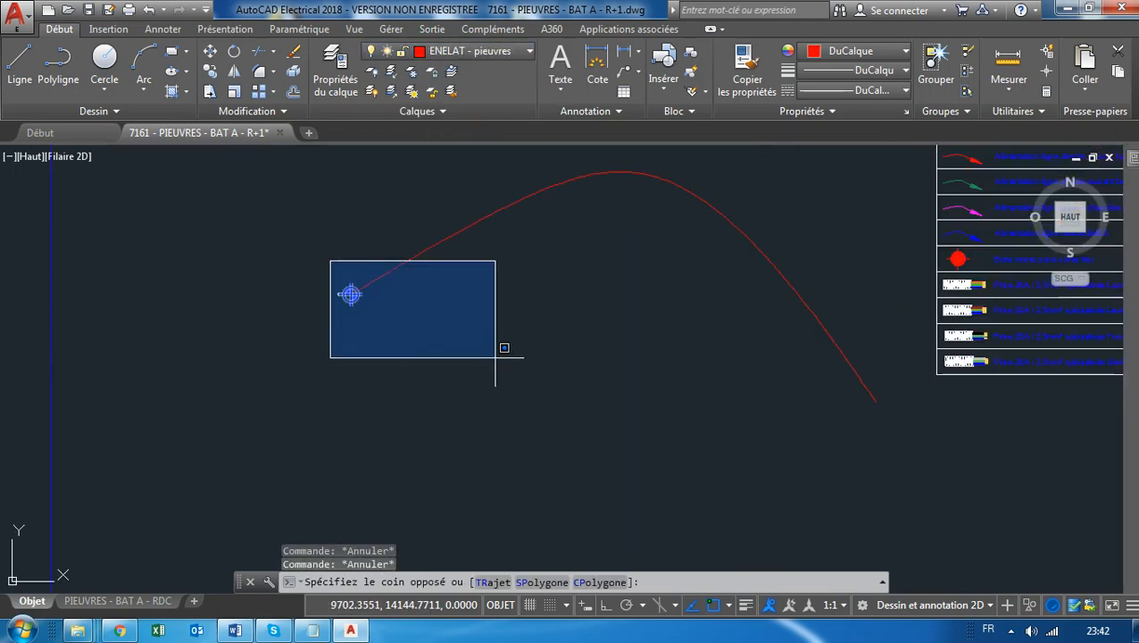
left_click(505, 355)
type("co")
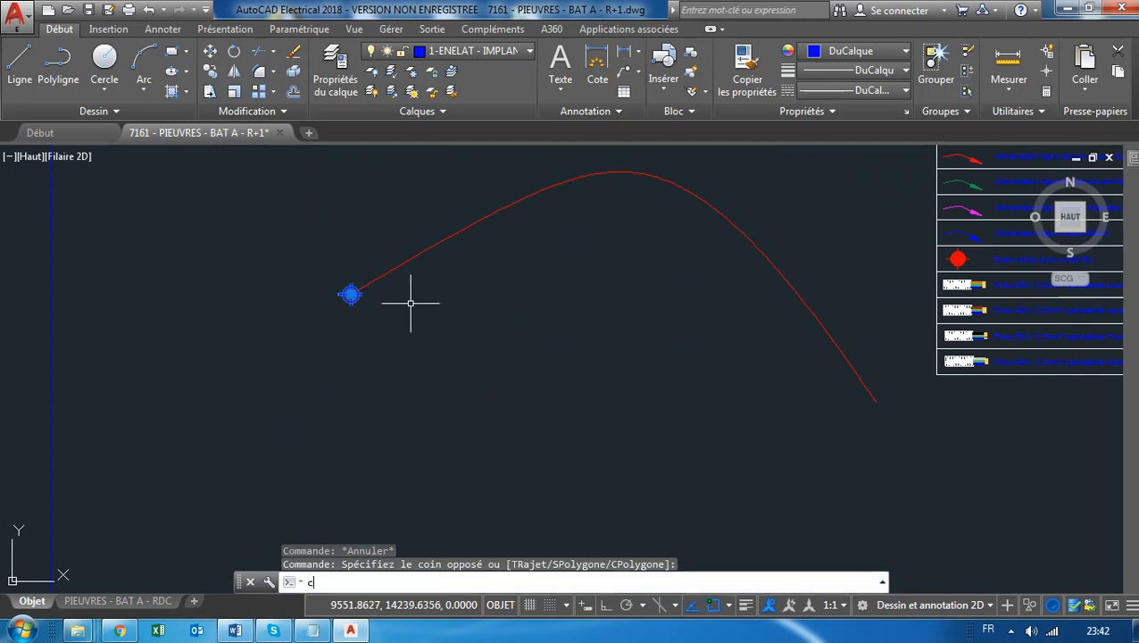
key("Return")
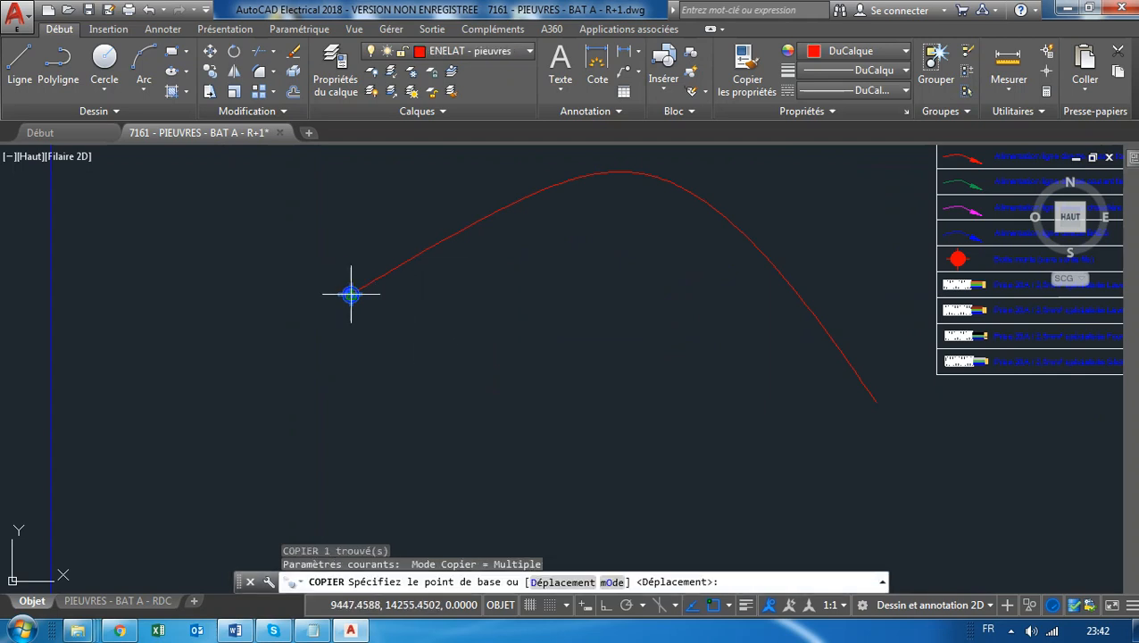
left_click(350, 293)
left_click(527, 411)
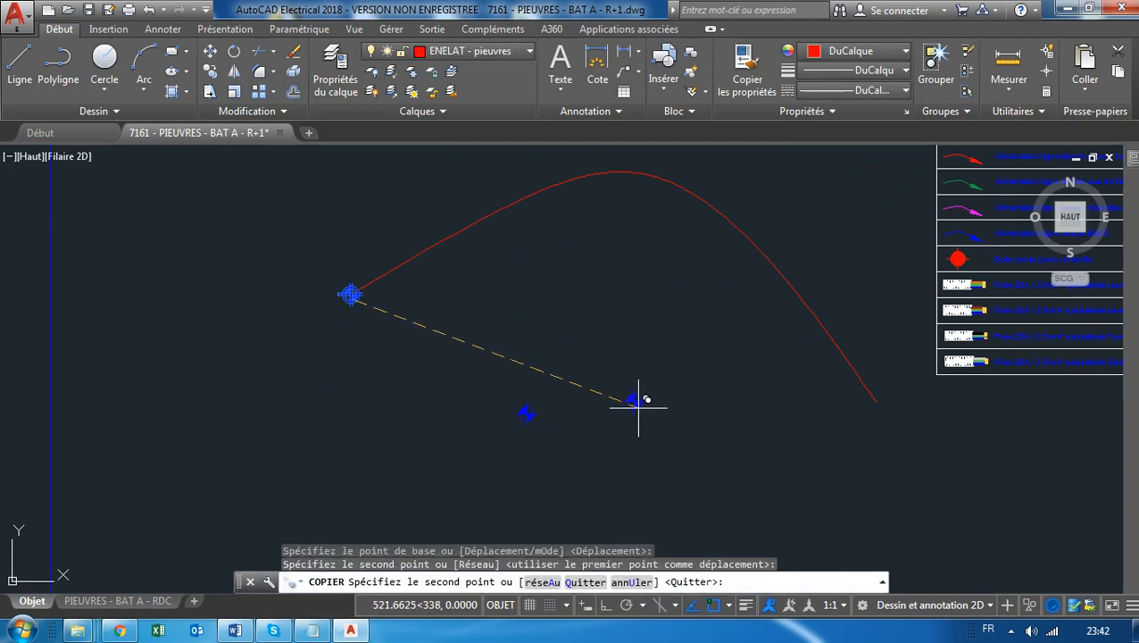
left_click(728, 357)
left_click(804, 473)
key("Escape")
key("Escape")
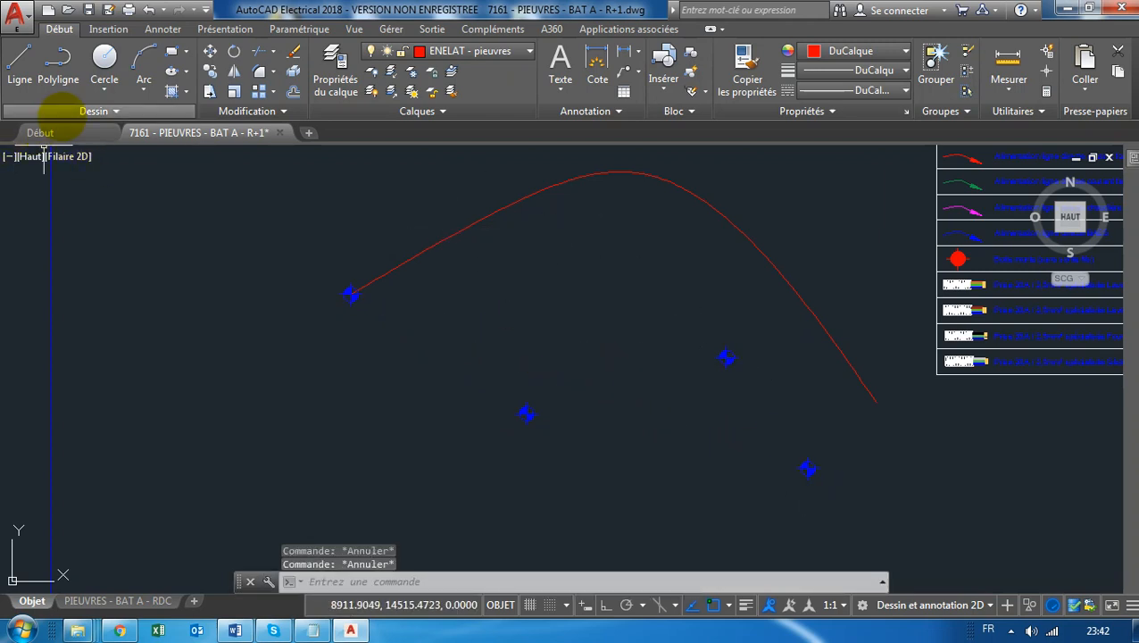
left_click(63, 109)
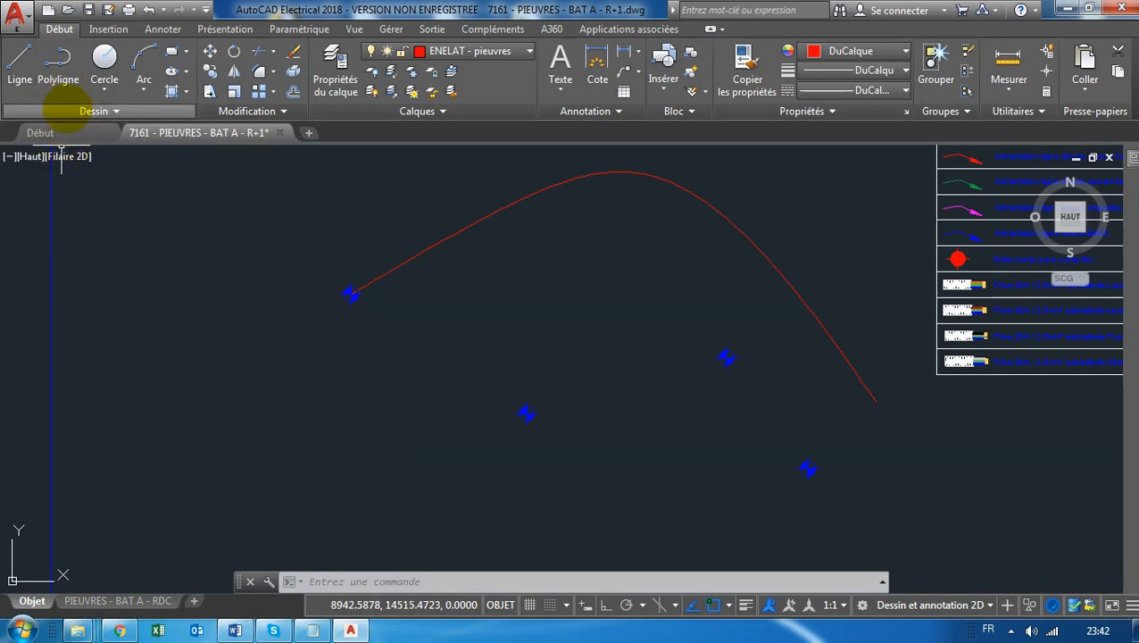
left_click(67, 110)
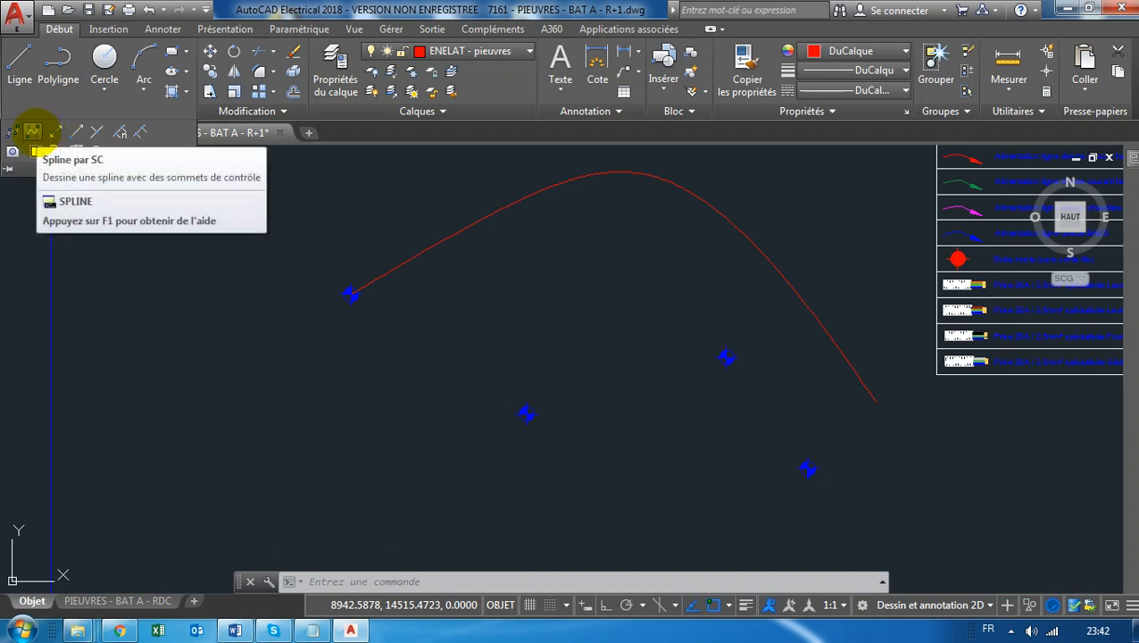
key("Escape")
key("Escape")
type("s")
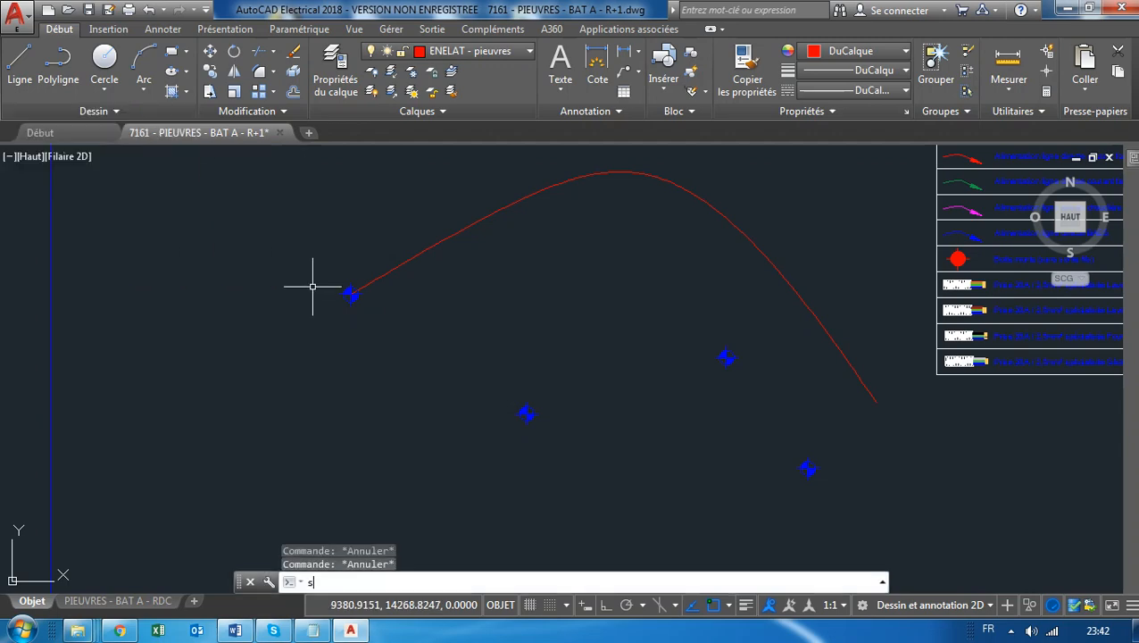
type("c")
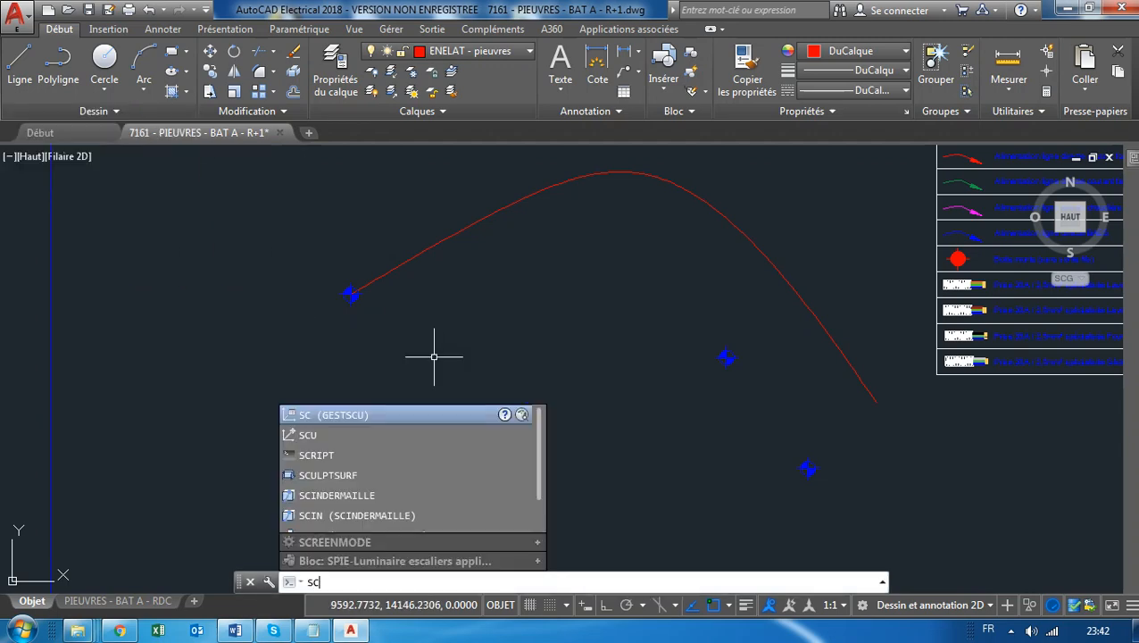
key("Return")
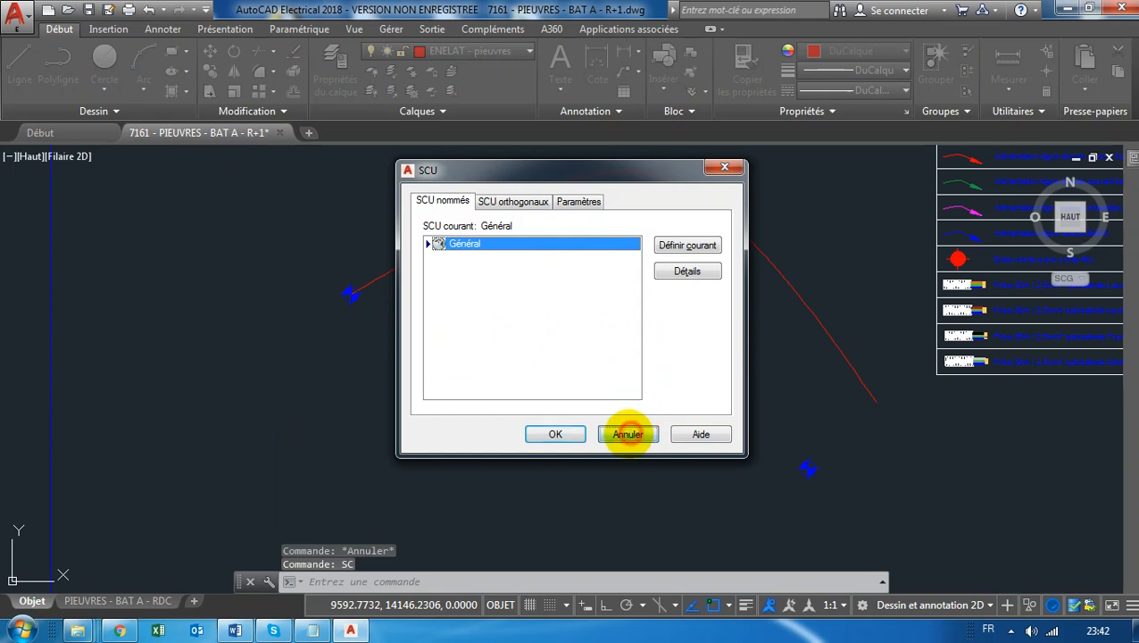
left_click(627, 434)
left_click(89, 111)
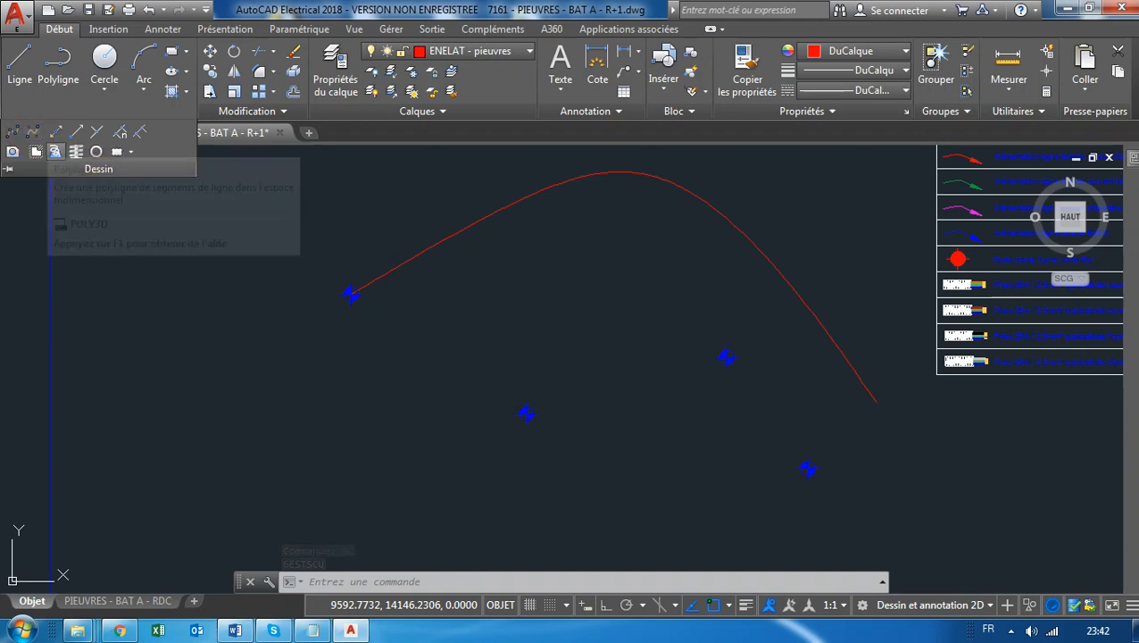
key("Escape")
key("Escape")
Draw a short SPLINE on the ENELAT - pieuvres layer, starting at the centre of the first copied light symbol.
type("sp")
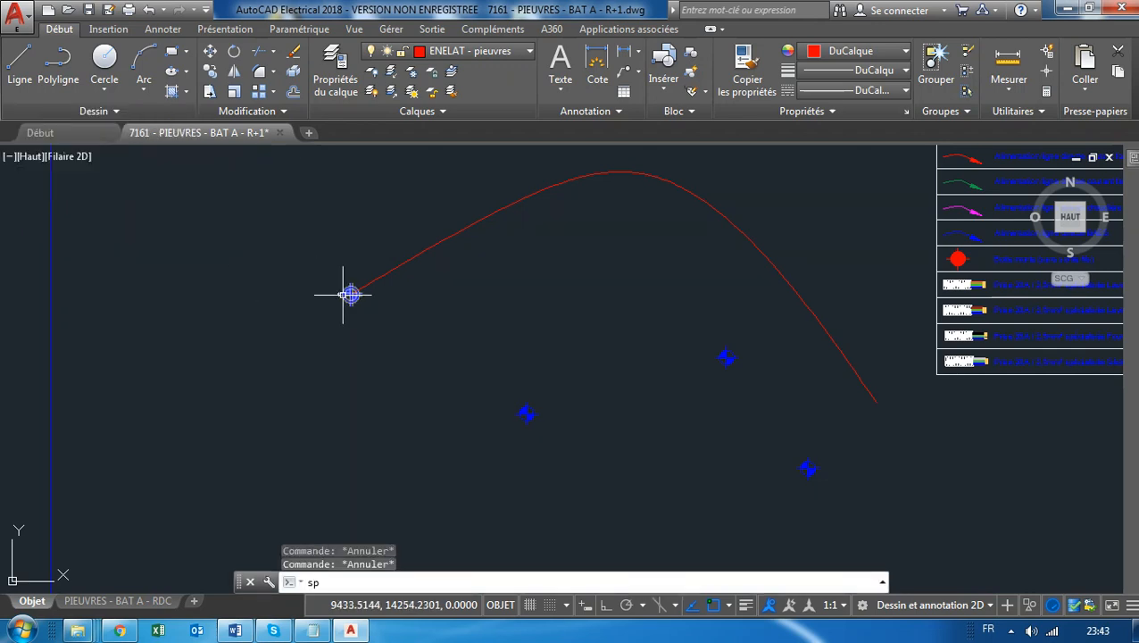
type("l")
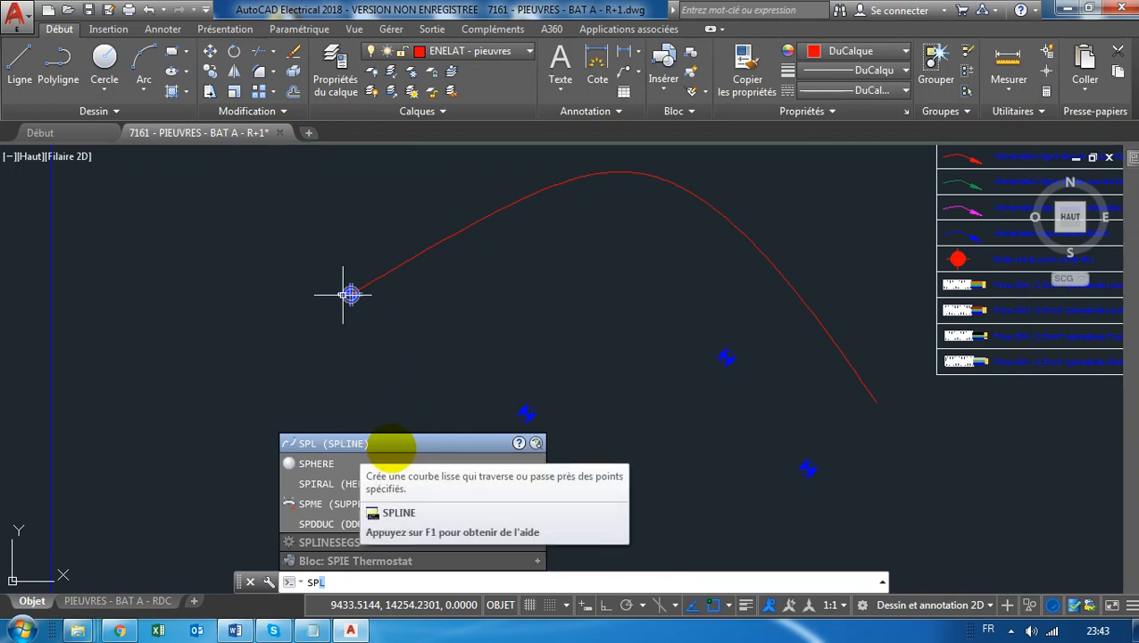
left_click(390, 443)
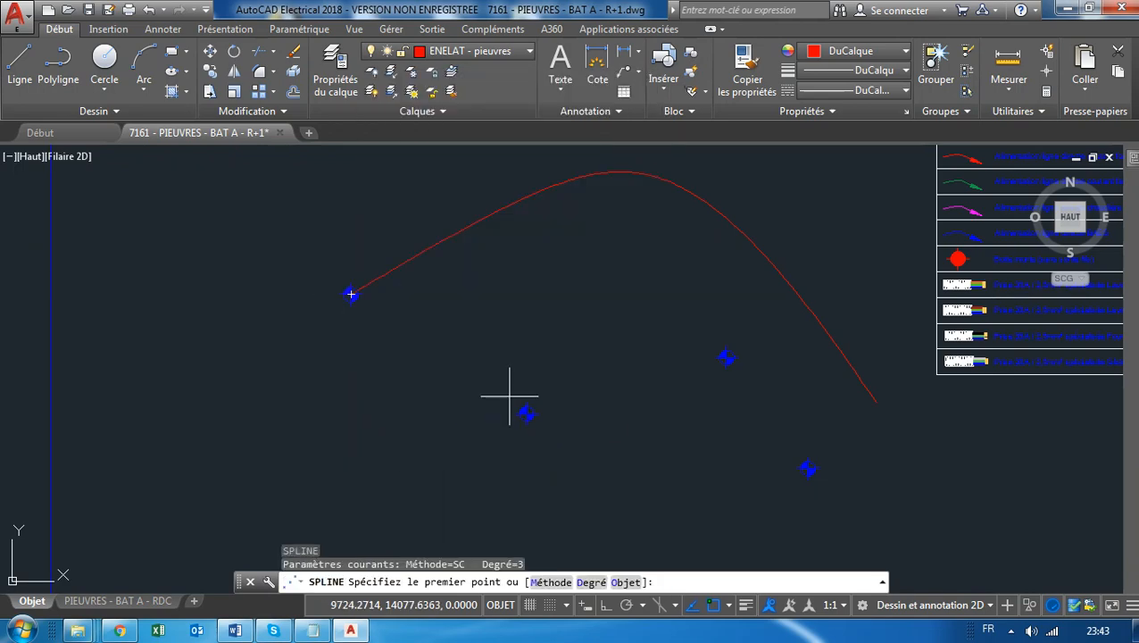
scroll(527, 413, "up", 4)
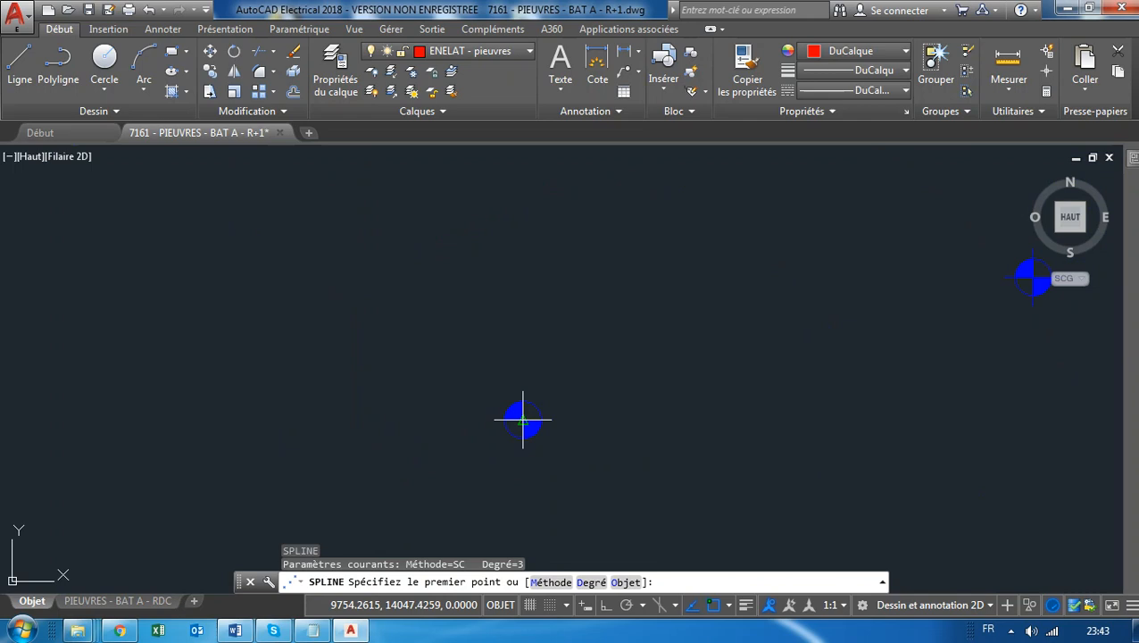
left_click(523, 419)
scroll(589, 366, "down", 5)
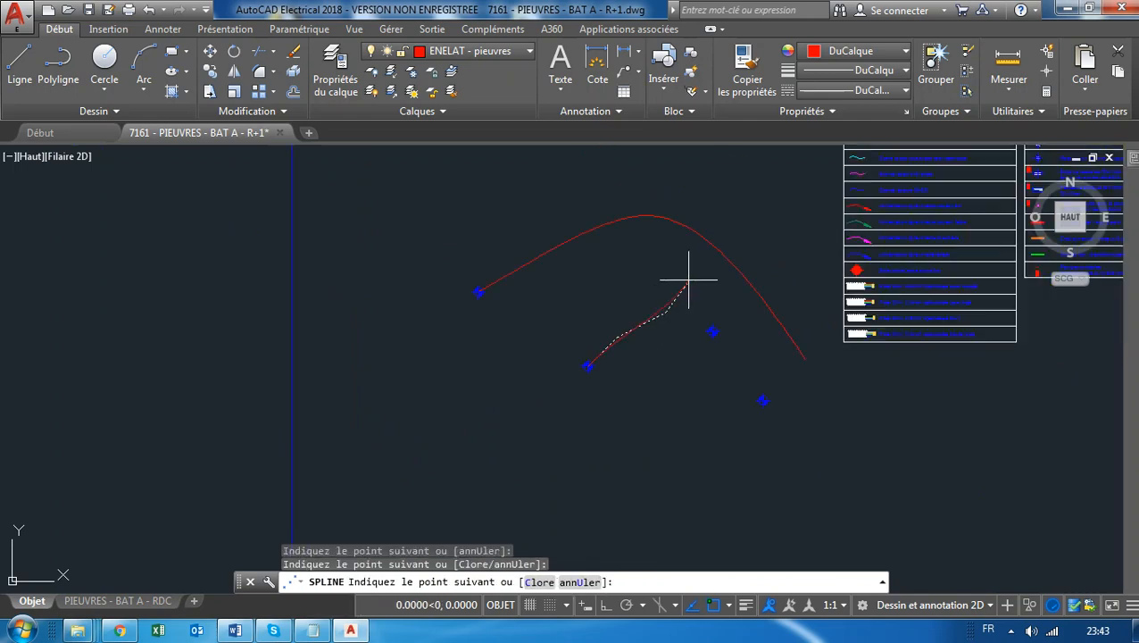
key("Escape")
key("Escape")
key("Escape")
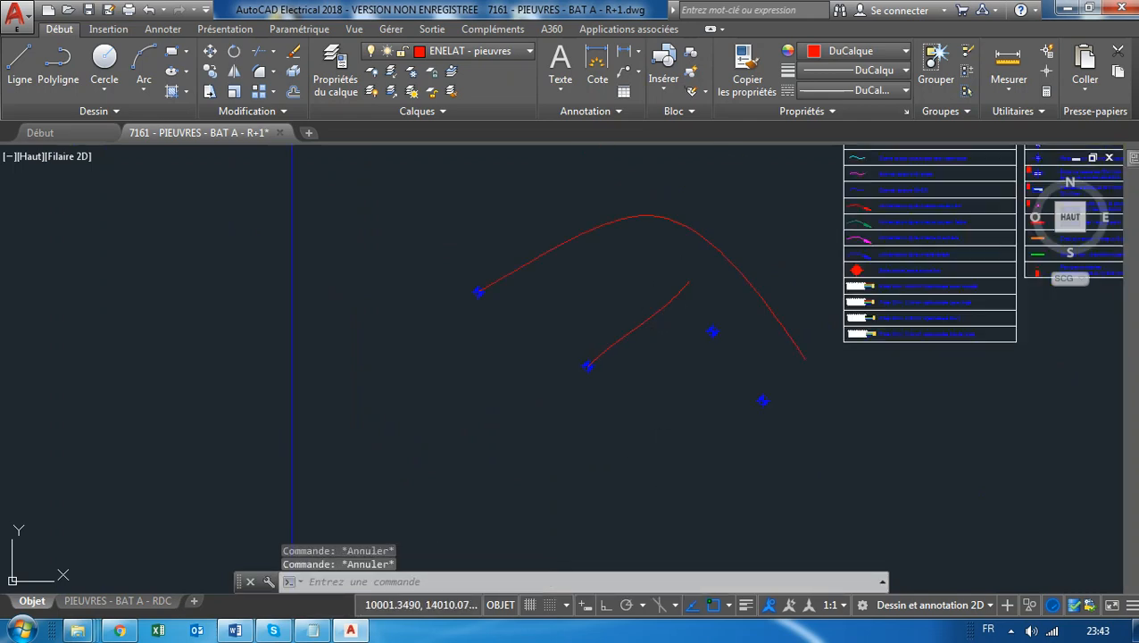
Erase both practice splines and all four light symbols beside the LEGENDE PIEUVRES table.
scroll(697, 358, "down", 4)
scroll(697, 359, "up", 4)
left_click(718, 311)
left_click(594, 390)
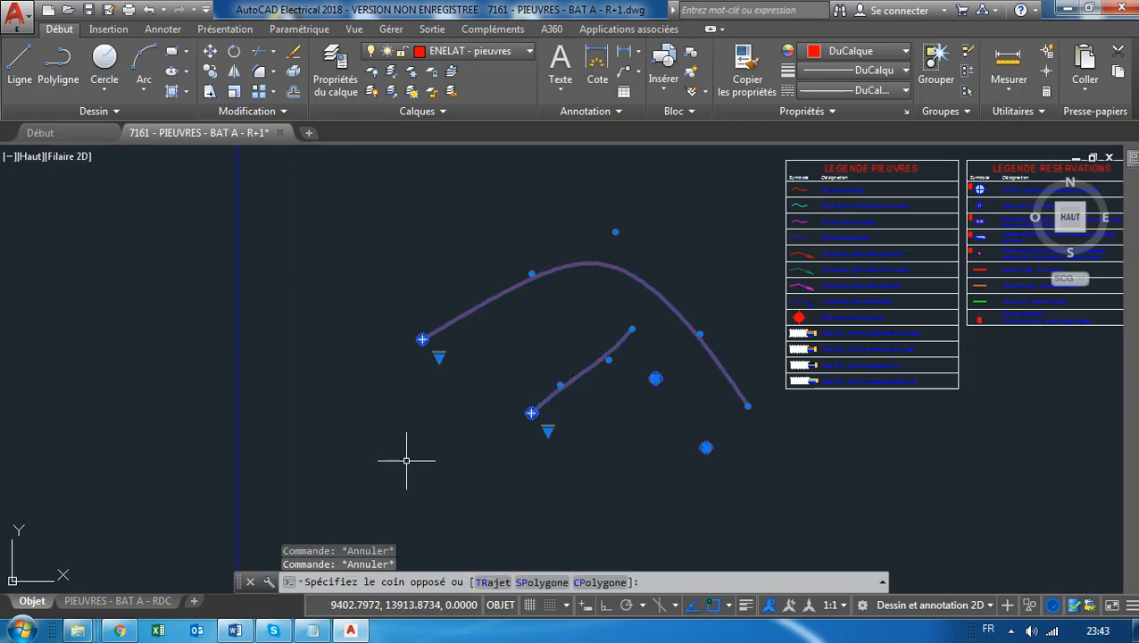
key("Delete")
scroll(550, 419, "down", 2)
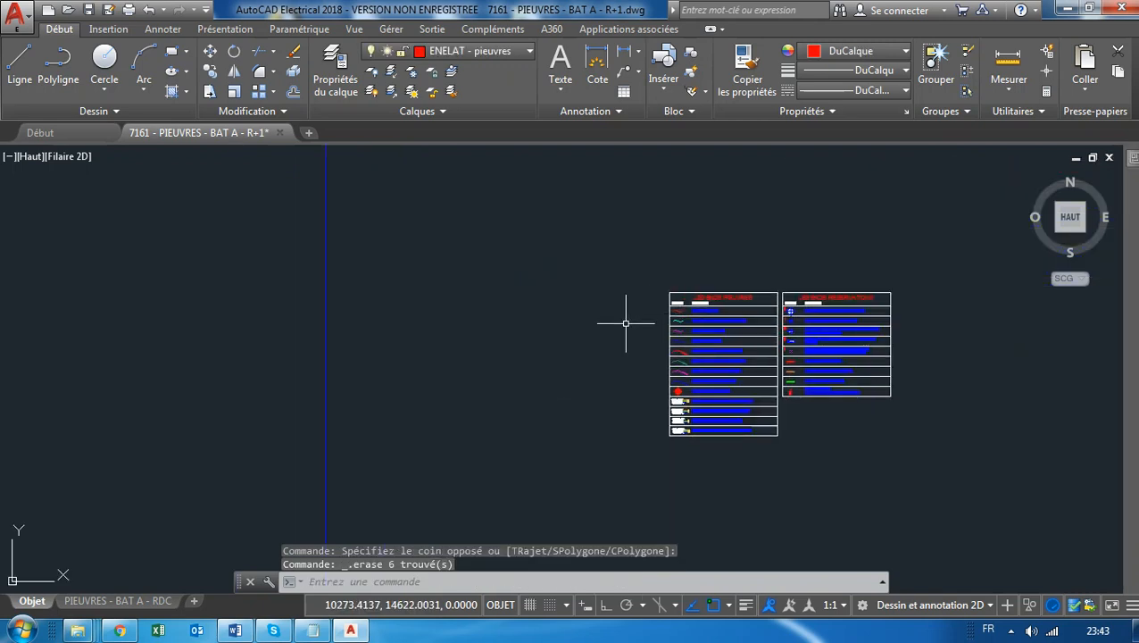
Display the classic menu bar and open the tool palettes with the ELECTRICITÉ set.
key("ctrl+3")
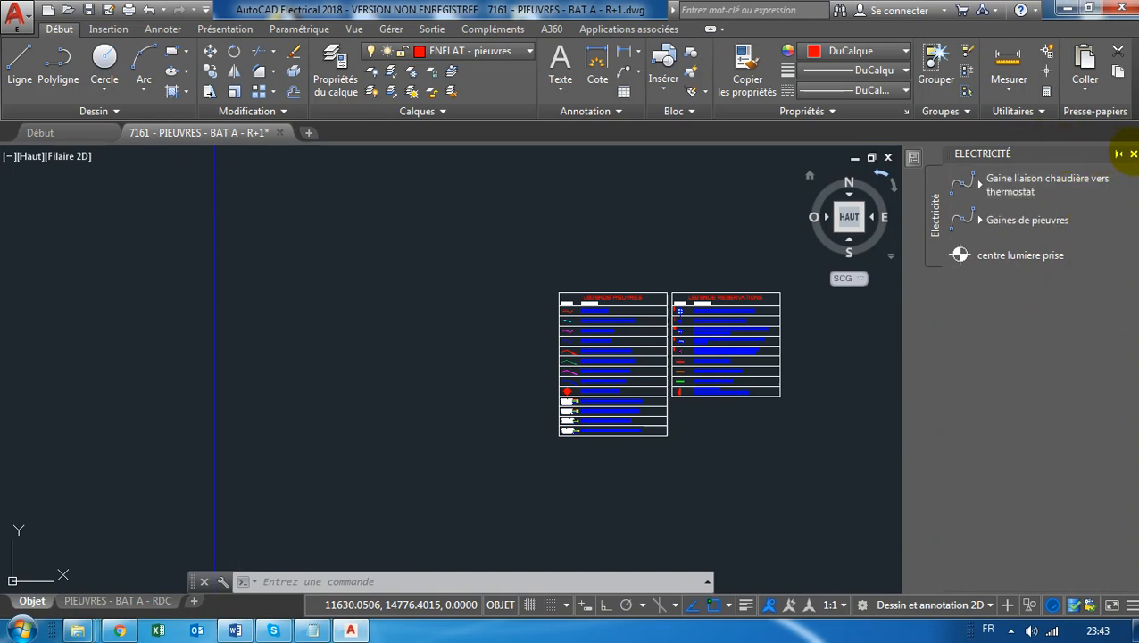
left_click(1118, 154)
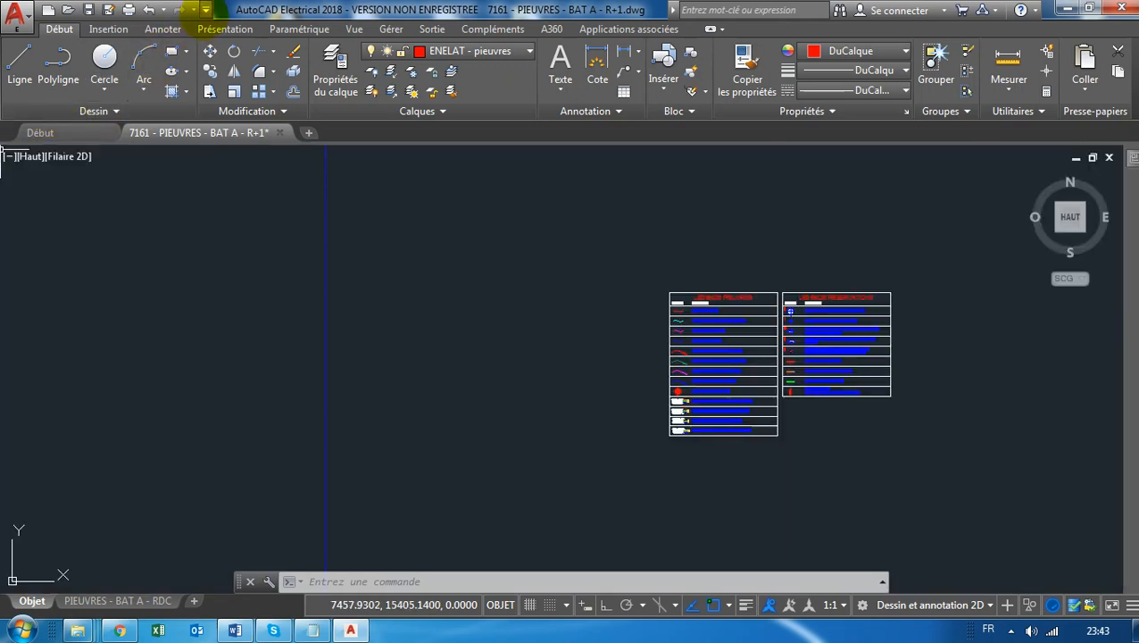
left_click(206, 10)
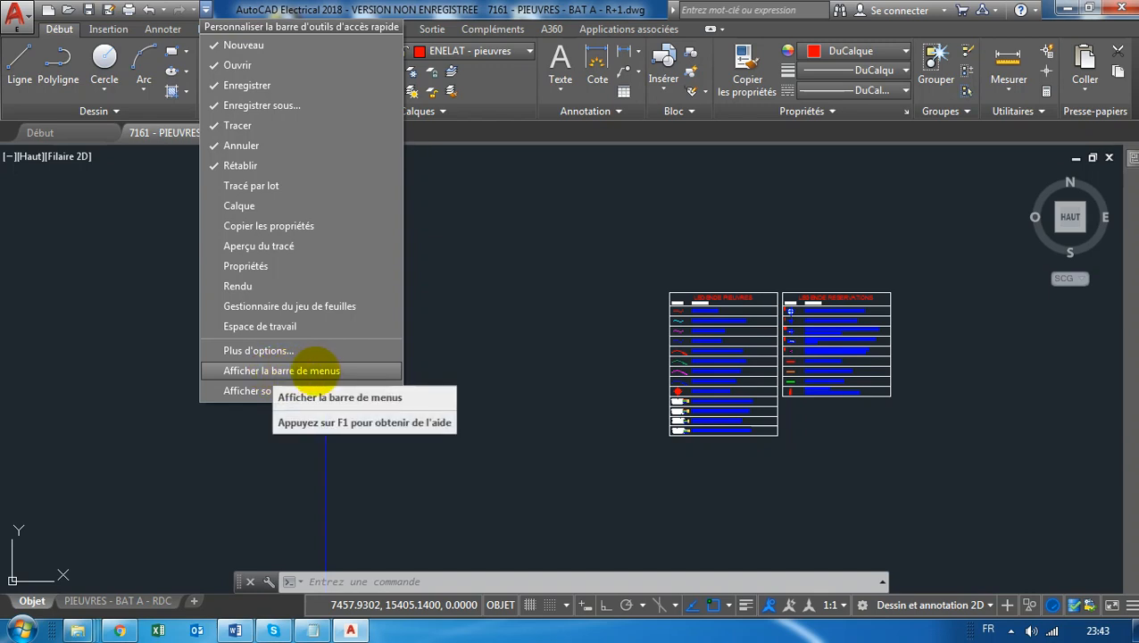
left_click(328, 369)
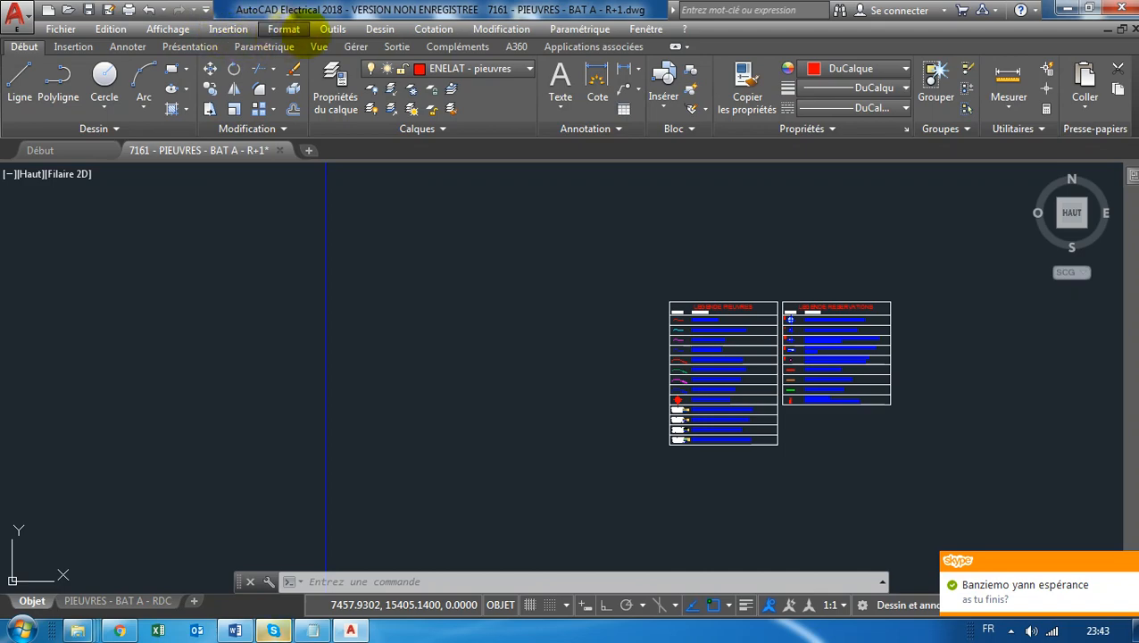
left_click(330, 29)
mouse_move(327, 29)
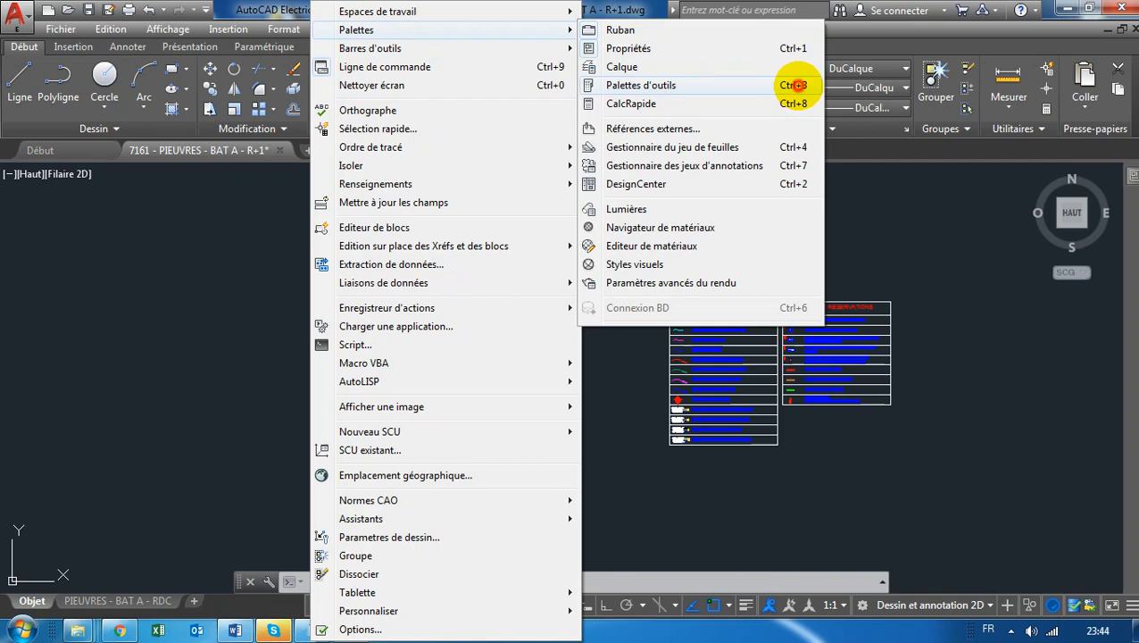
left_click(792, 85)
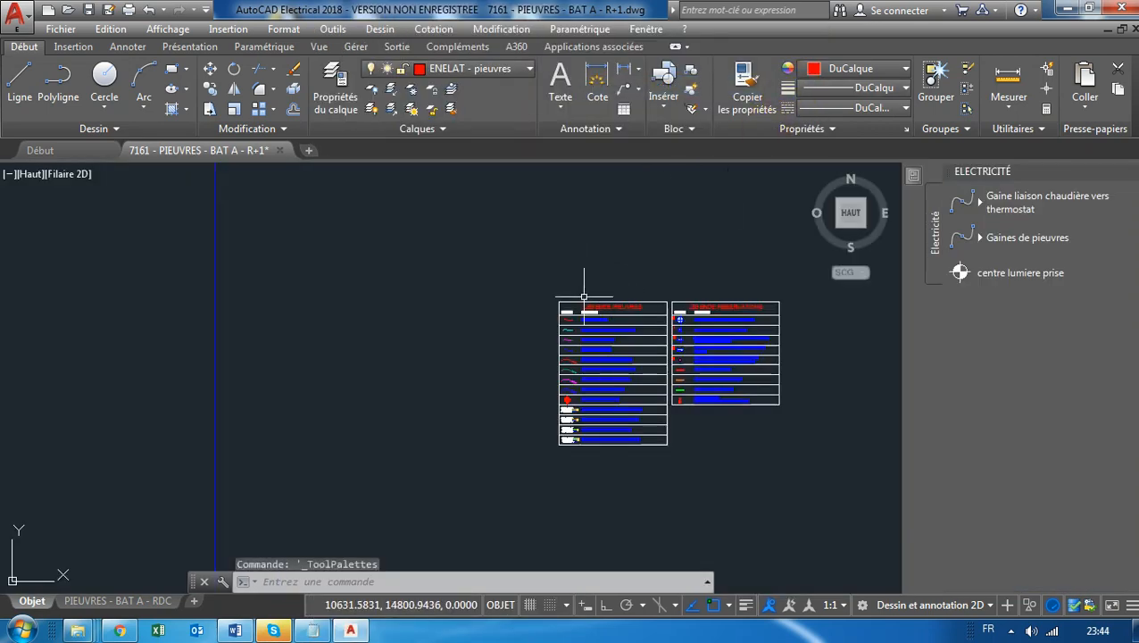
Examine the conduit splines meeting at the Séjour light point of the T3 flat on the BÂTIMENT A&B - RDC pieuvres plan.
mouse_move(433, 369)
middle_mouse_down()
mouse_move(455, 381)
mouse_move(533, 374)
middle_mouse_up()
scroll(470, 367, "down", 3)
middle_click_drag(189, 362, 617, 274)
scroll(617, 274, "down", 1)
middle_click_drag(158, 504, 243, 463)
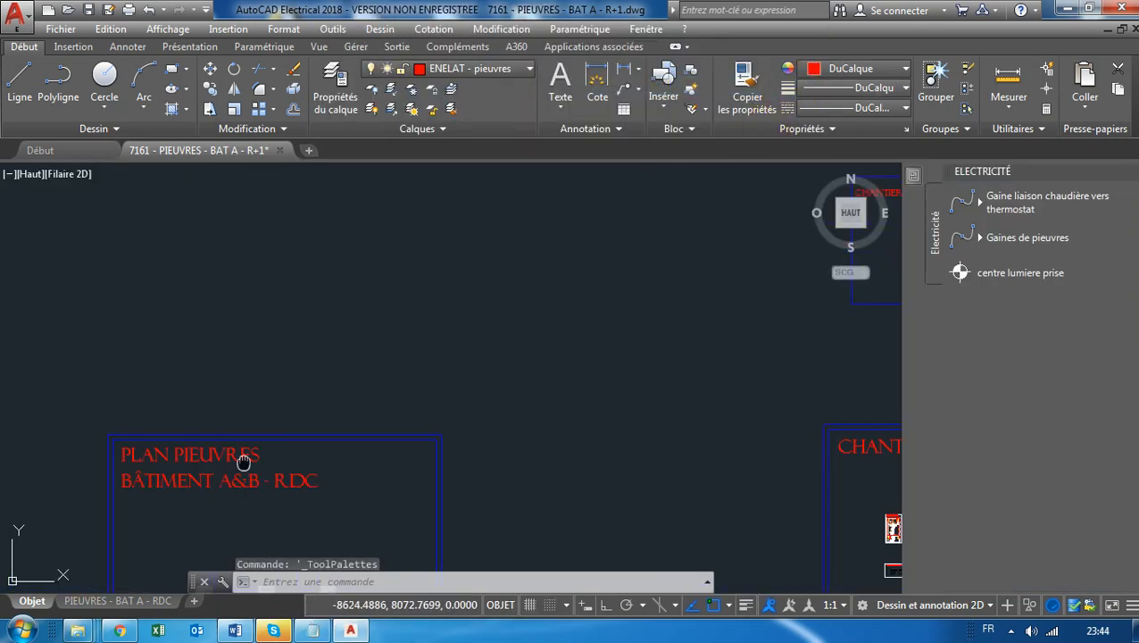
scroll(243, 462, "down", 6)
scroll(521, 351, "up", 5)
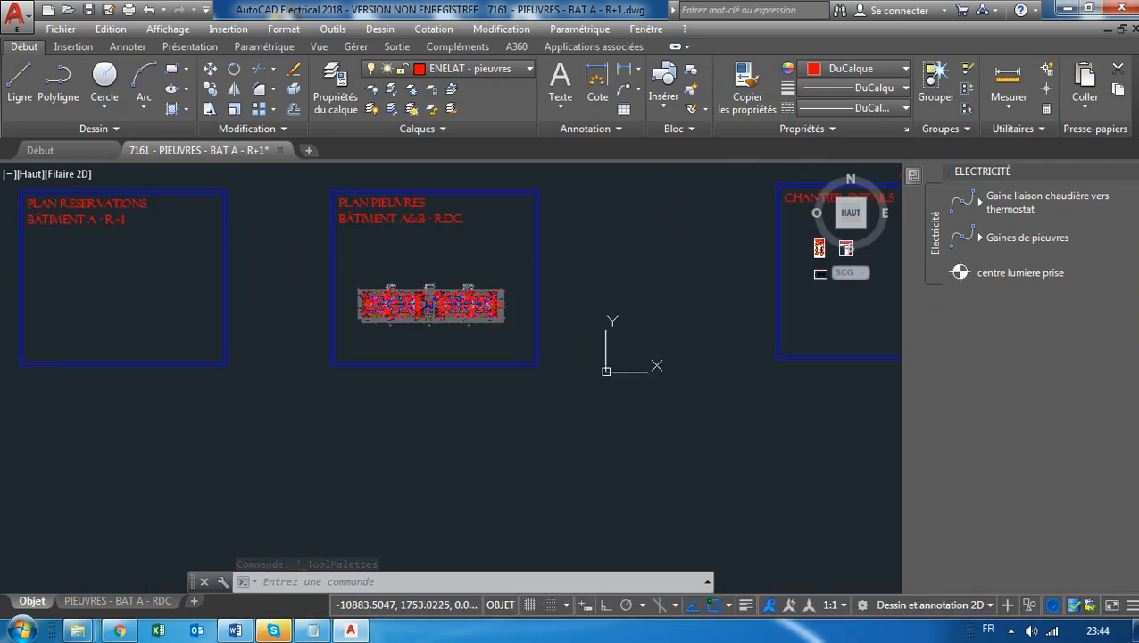
scroll(443, 315, "up", 5)
scroll(485, 310, "up", 3)
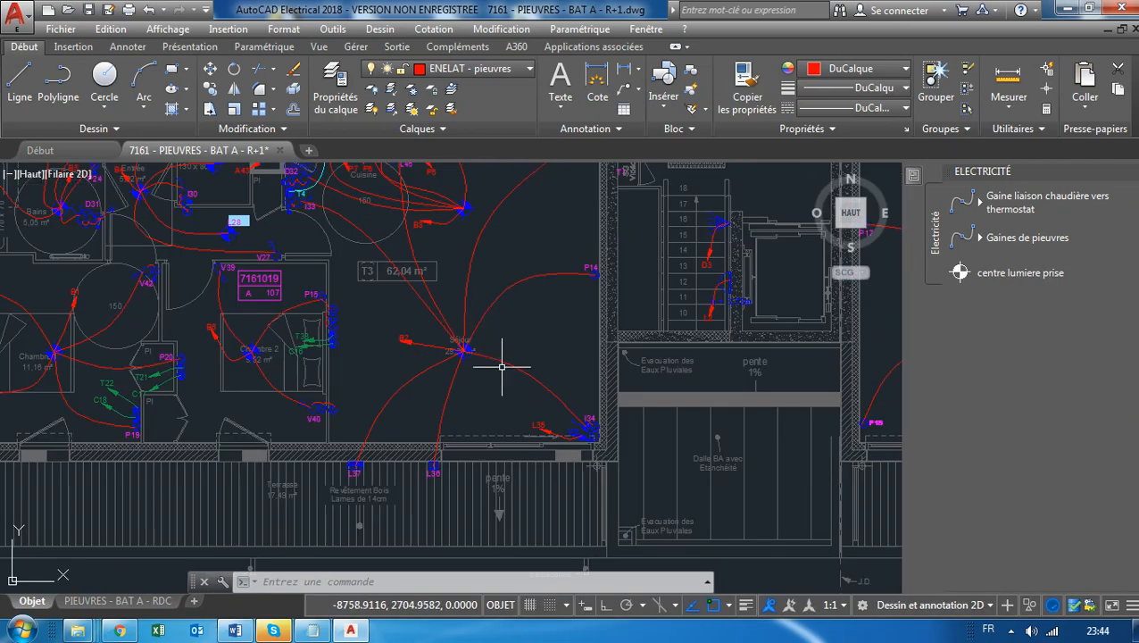
scroll(487, 377, "down", 2)
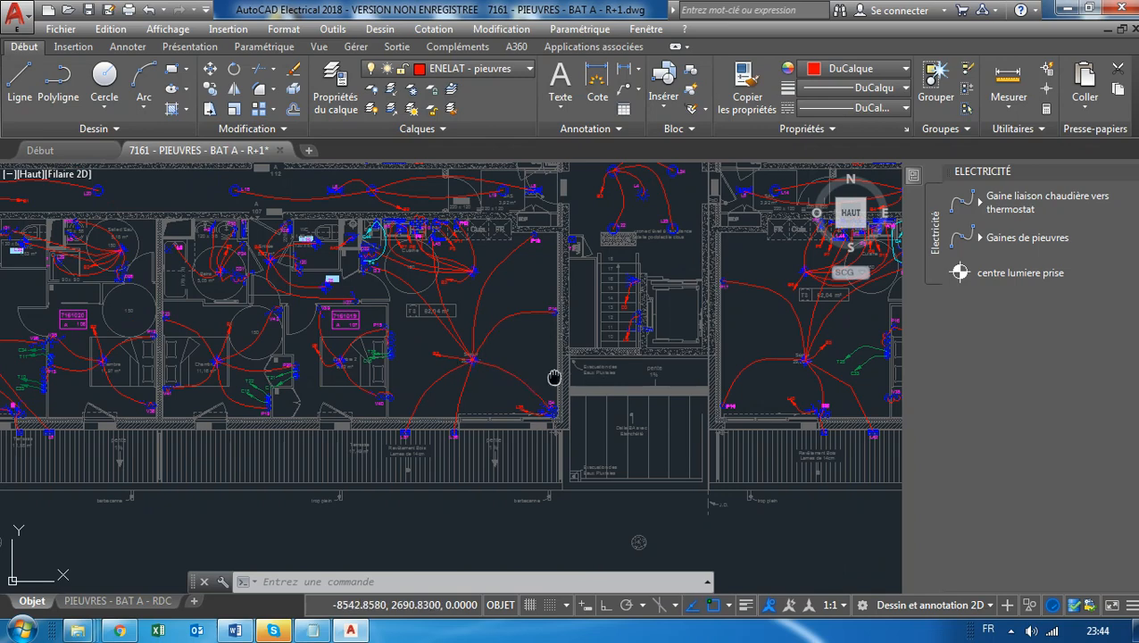
middle_click_drag(554, 378, 529, 380)
scroll(420, 358, "up", 4)
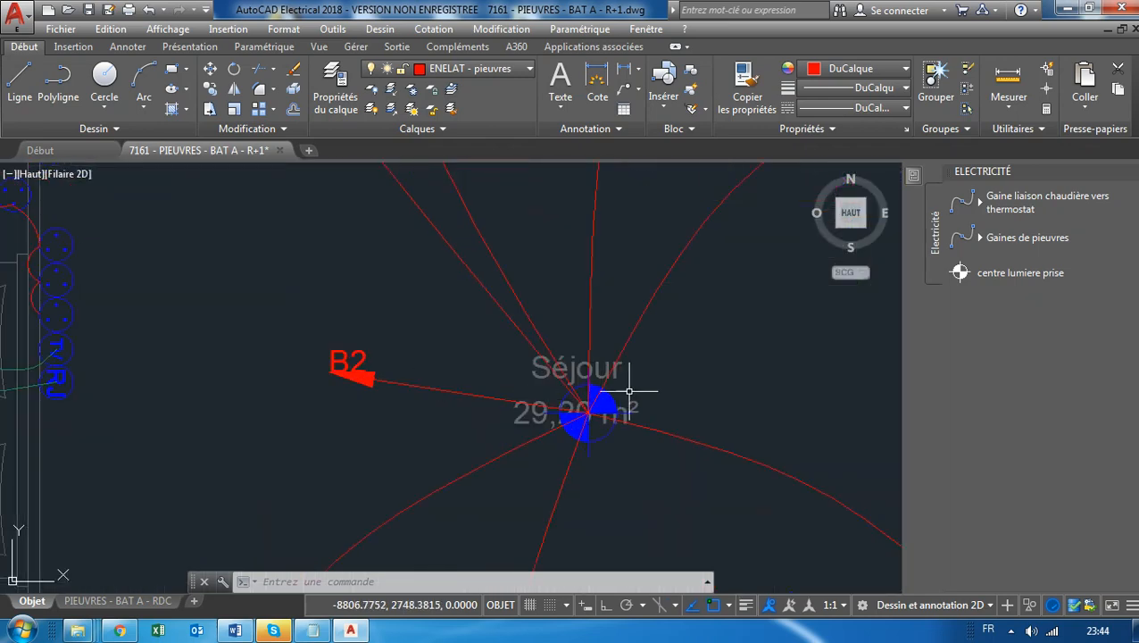
Erase the Séjour light-point symbol in the T3 flat and the conduit splines running upward and to the right from it.
key("Delete")
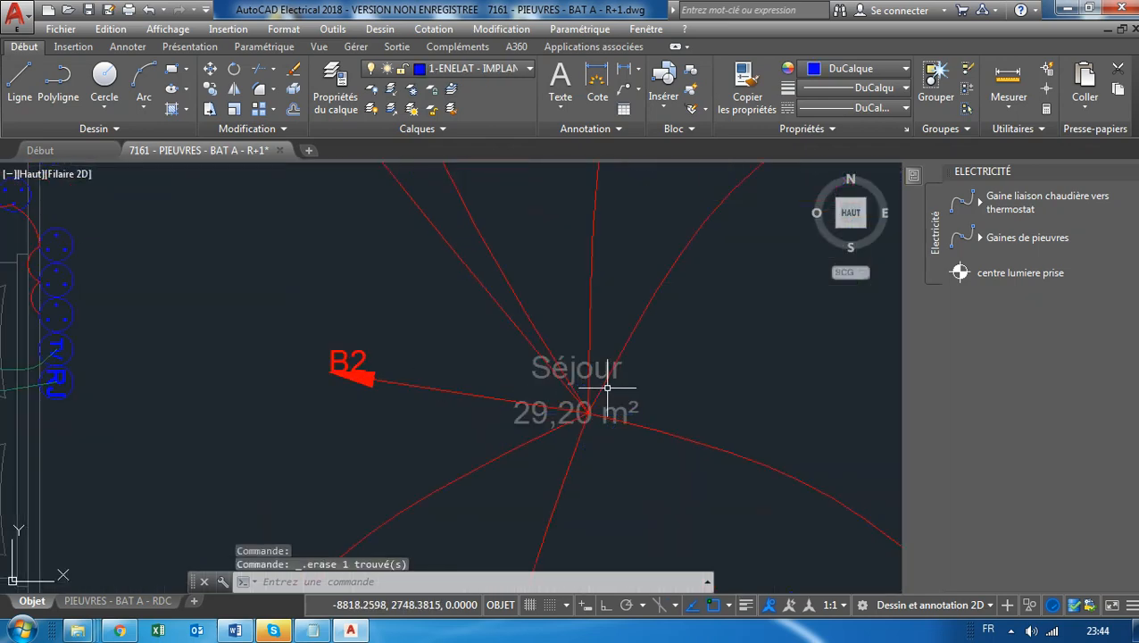
left_click(681, 325)
left_click(467, 323)
key("Delete")
left_click(710, 406)
left_click(681, 444)
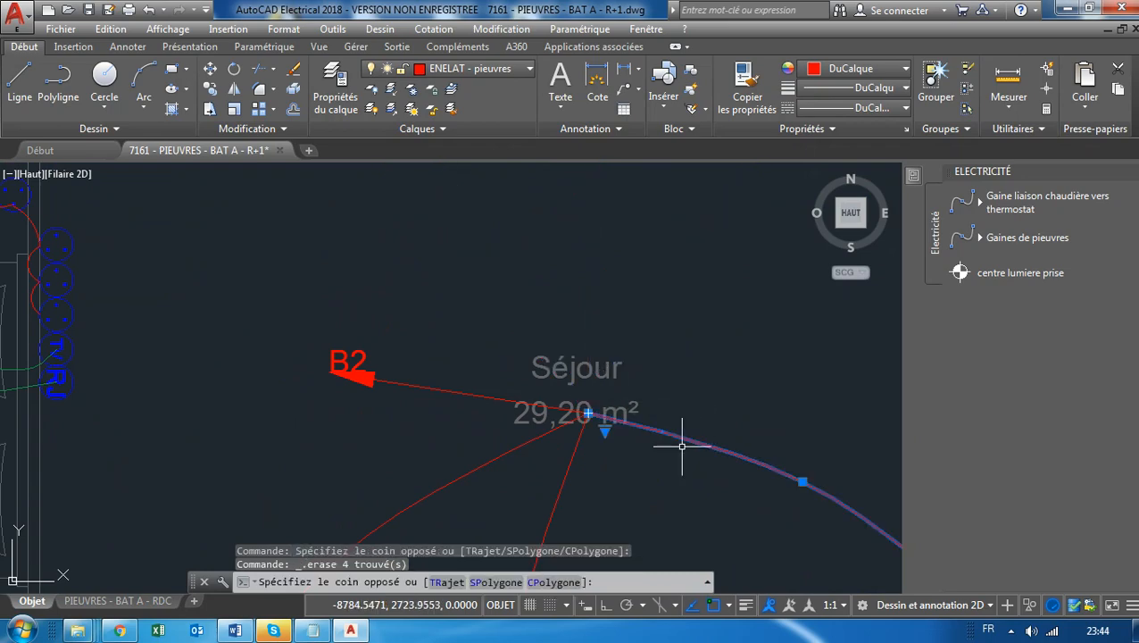
key("Delete")
Erase the remaining Séjour conduit splines, including the one ending at the B2 arrow, together with the B2 label.
left_click(623, 480)
left_click(486, 482)
scroll(472, 474, "down", 2)
left_click(452, 401)
left_click(440, 451)
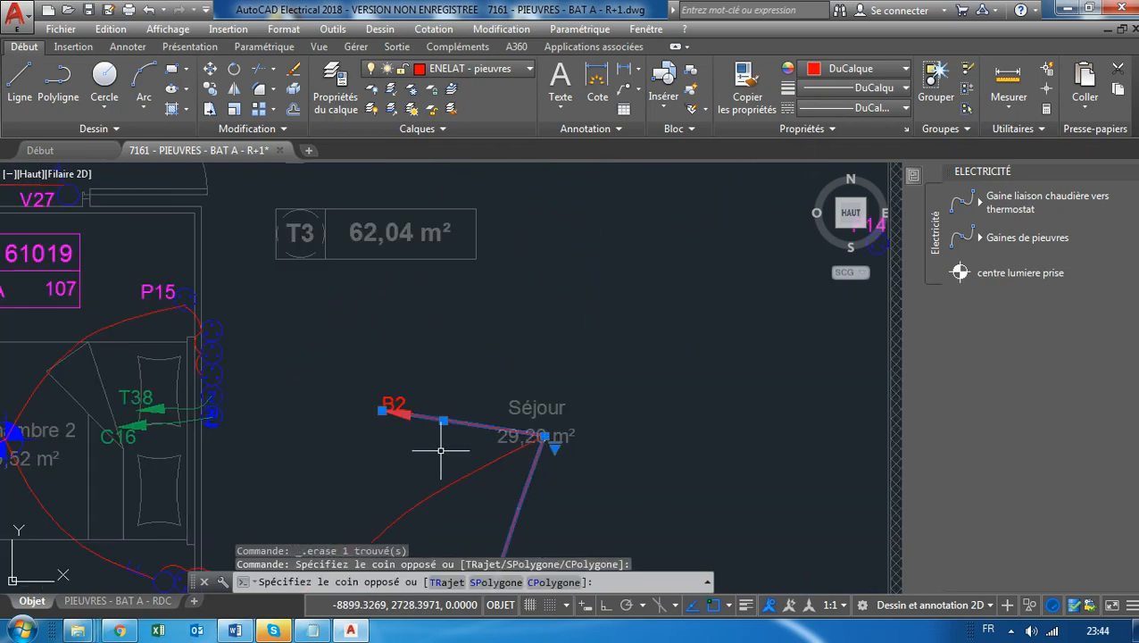
key("Delete")
left_click(459, 468)
left_click(447, 486)
key("Delete")
left_click(435, 396)
left_click(375, 444)
scroll(406, 430, "down", 3)
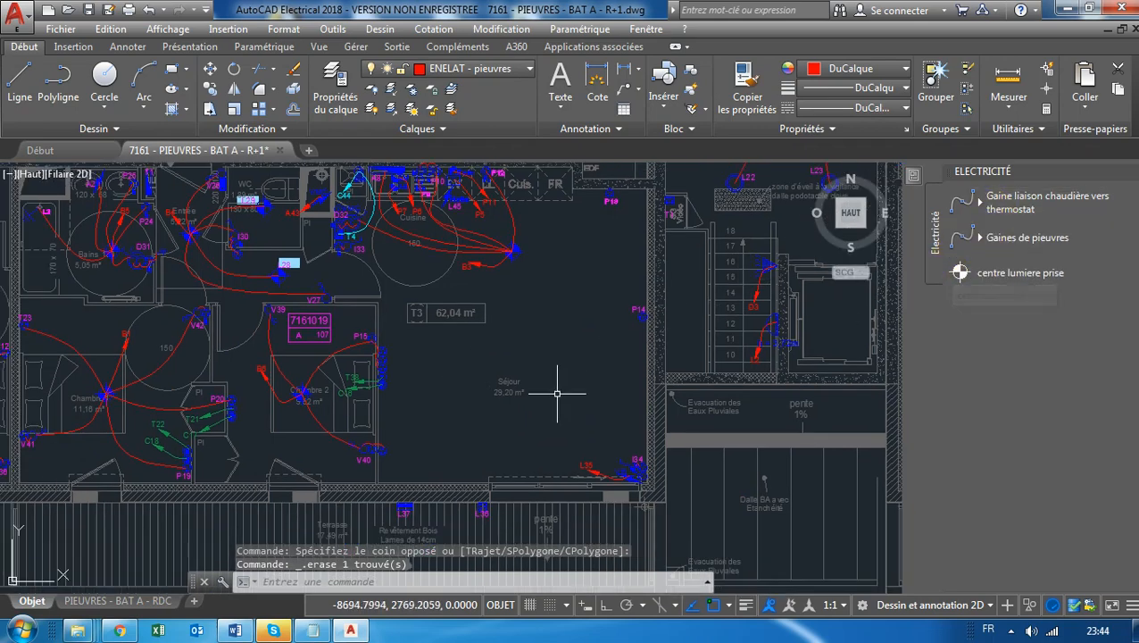
Insert the centre lumiere prise block at the Séjour label of the T3 flat and shift it horizontally onto the label's centre.
scroll(522, 401, "up", 2)
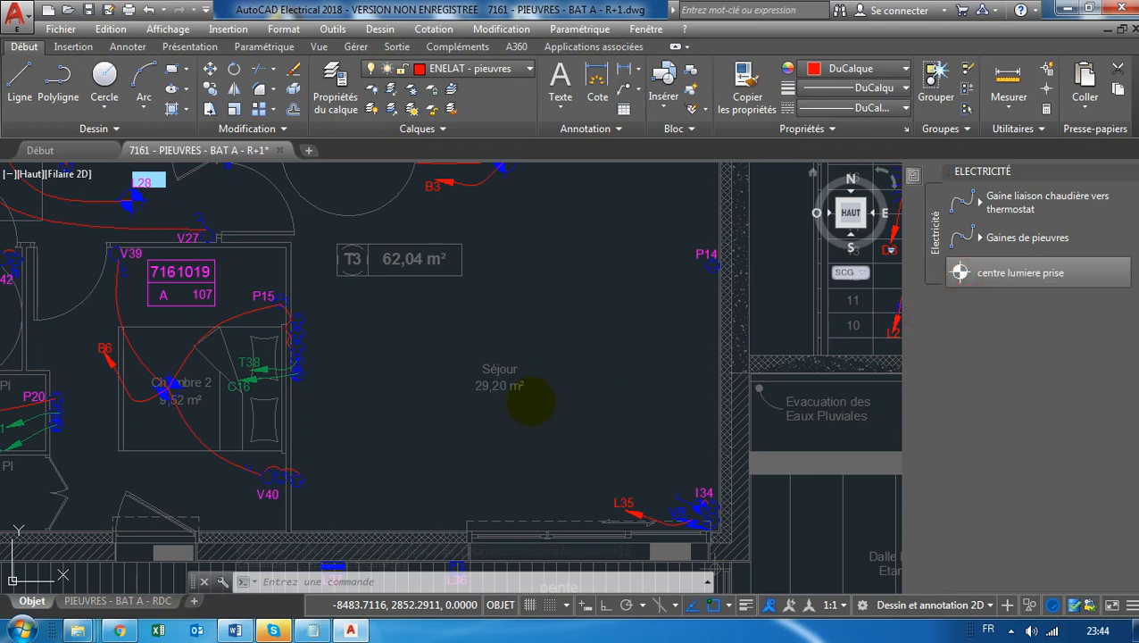
left_click(476, 380)
scroll(675, 337, "up", 4)
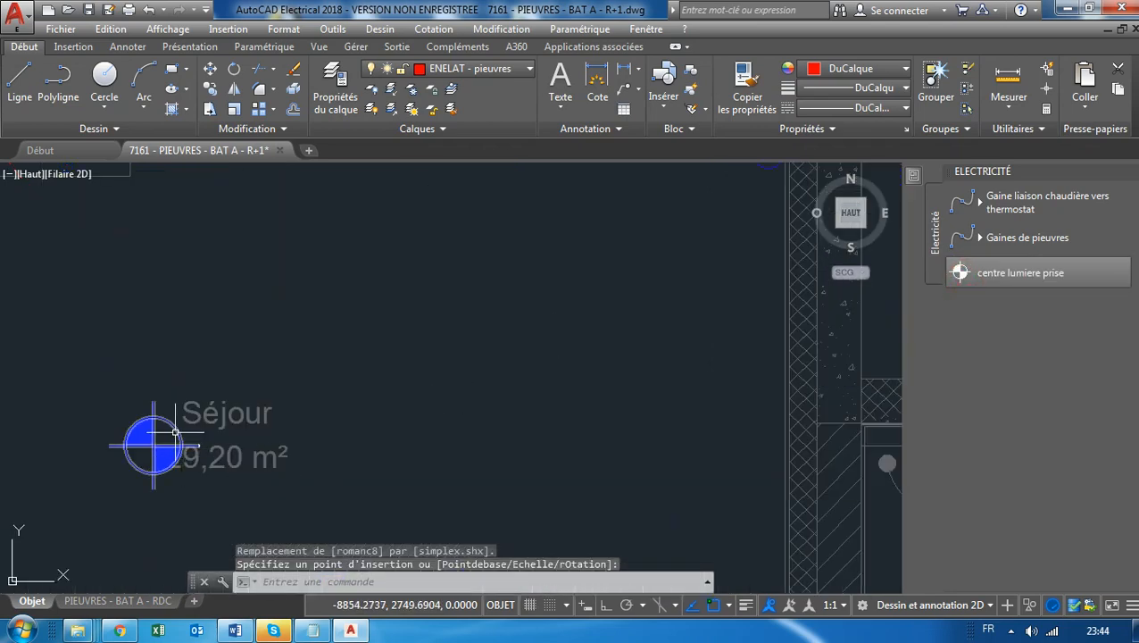
left_click(149, 441)
left_click(154, 444)
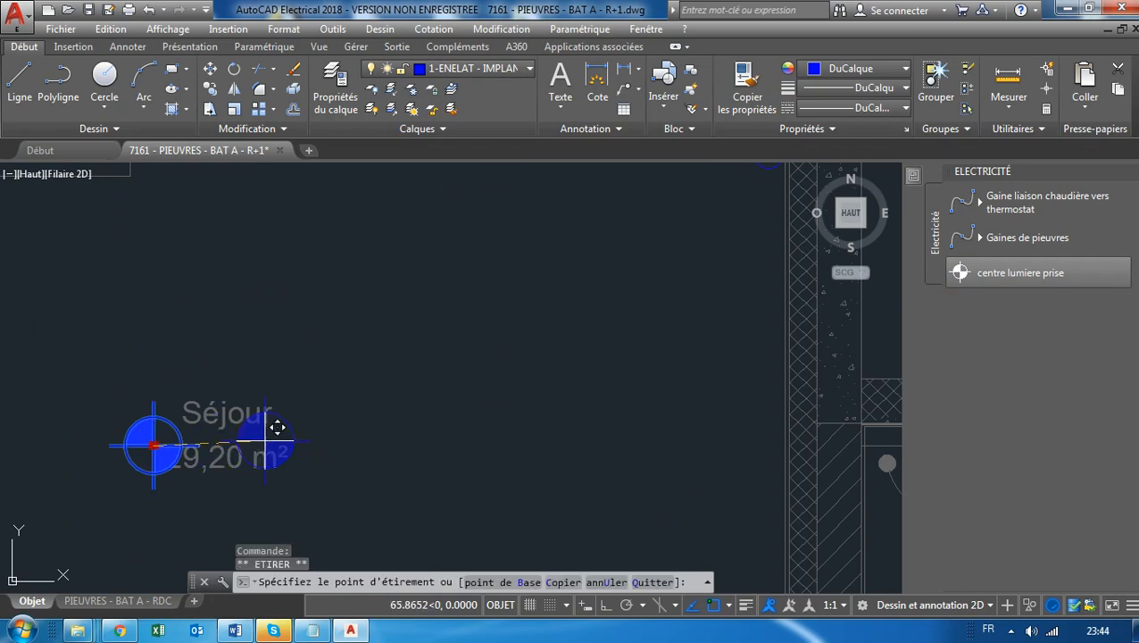
scroll(236, 435, "down", 5)
scroll(414, 438, "up", 3)
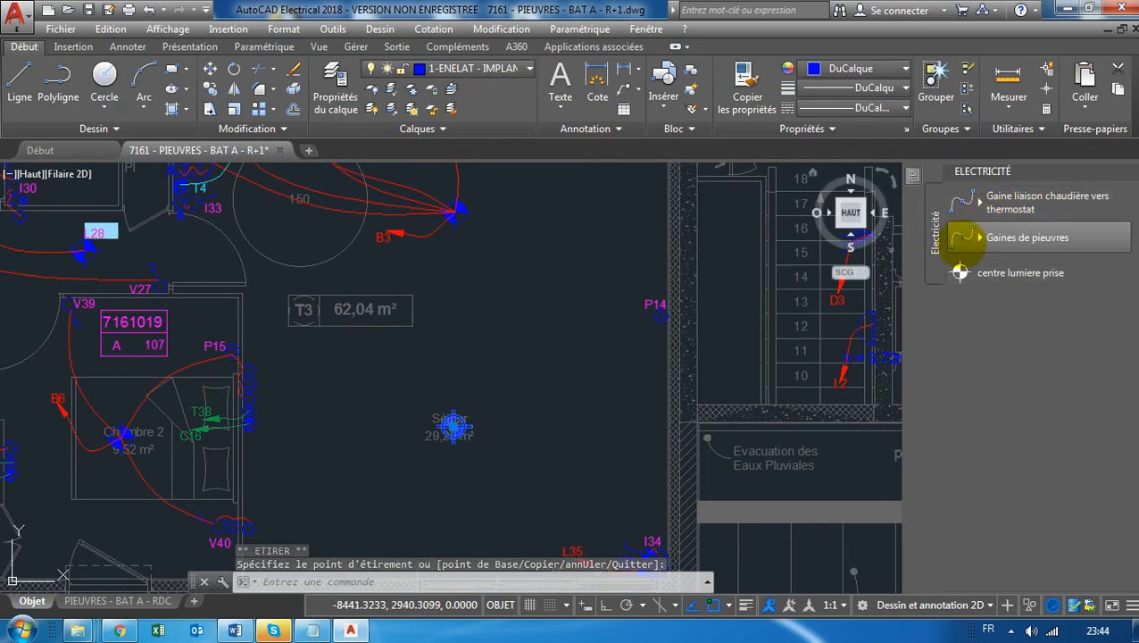
Draw a Gaines de pieuvres spline from the centre of the Séjour light point to the P14 socket.
left_click(961, 238)
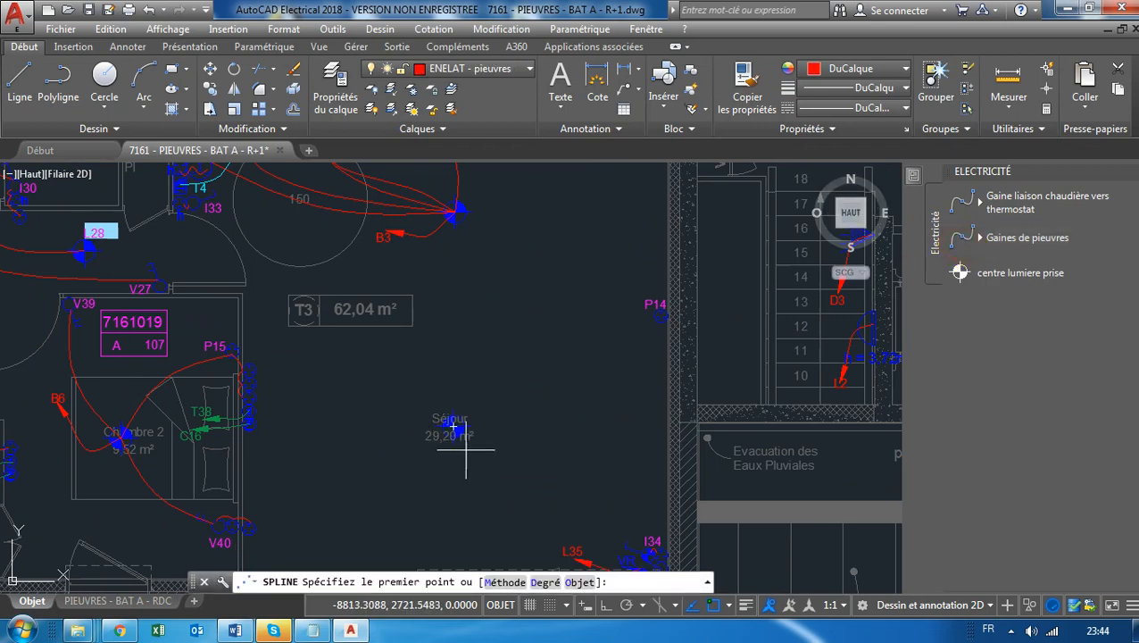
scroll(463, 449, "up", 5)
left_click(428, 366)
scroll(482, 384, "down", 4)
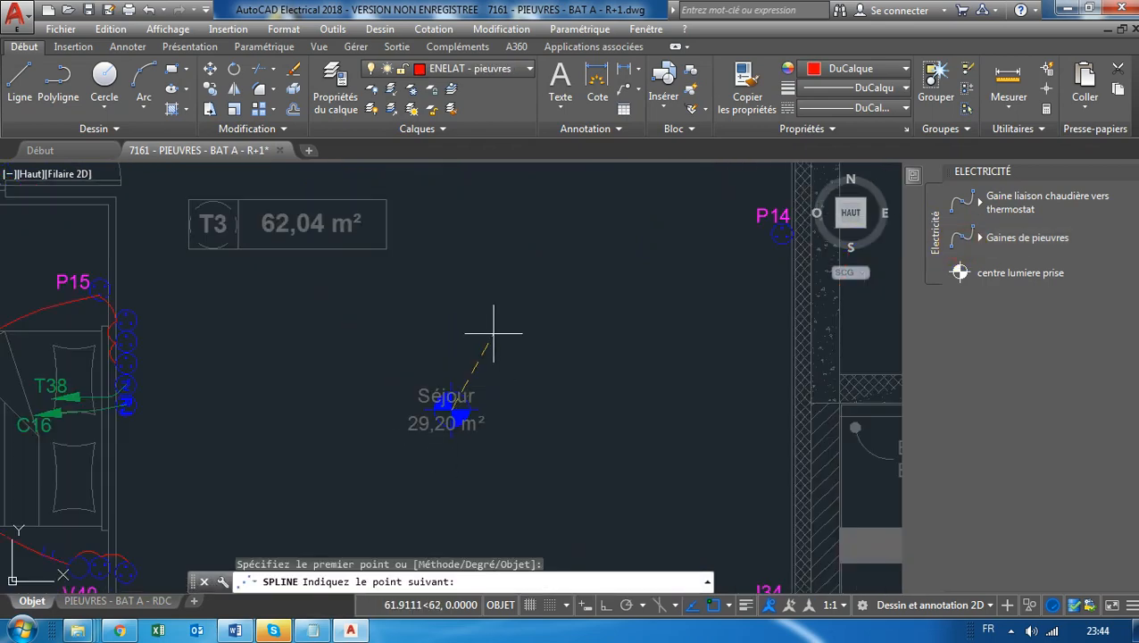
left_click(493, 337)
scroll(598, 286, "up", 2)
left_click(598, 288)
left_click(721, 252)
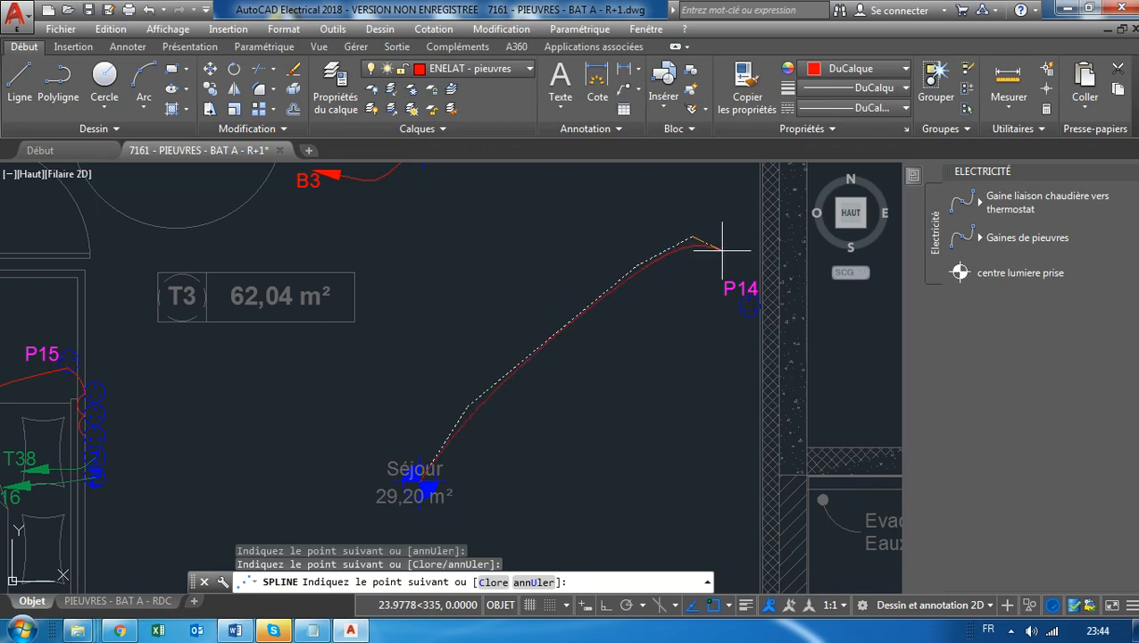
left_click(749, 307)
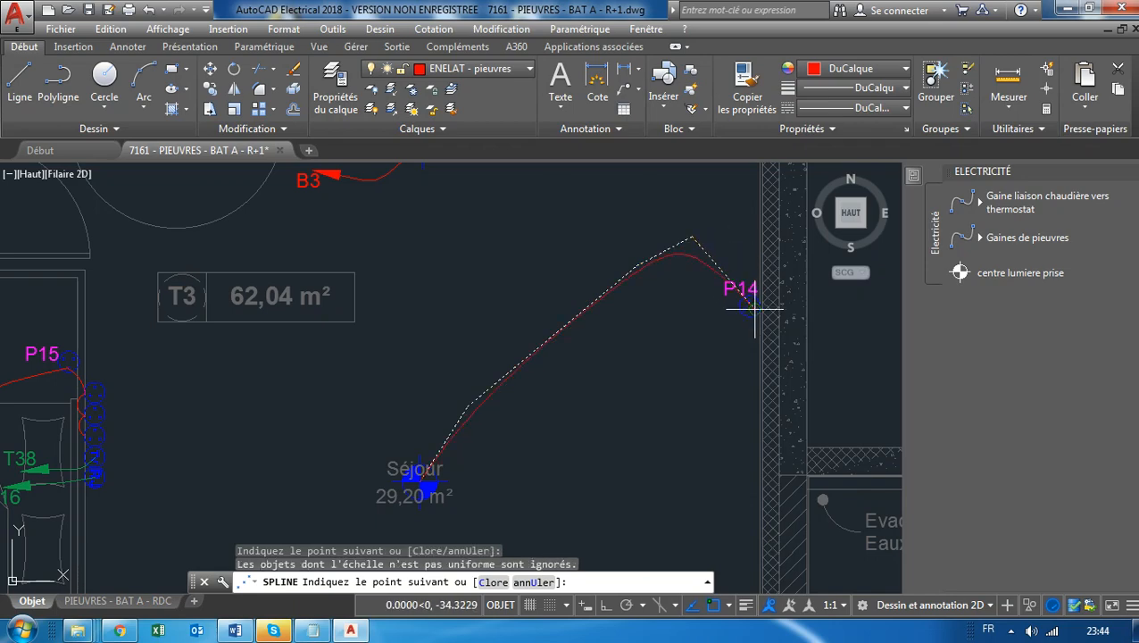
key("Return")
Draw a second conduit spline from the Séjour light point to the socket group on the wall shared with Chambre 2.
key("Return")
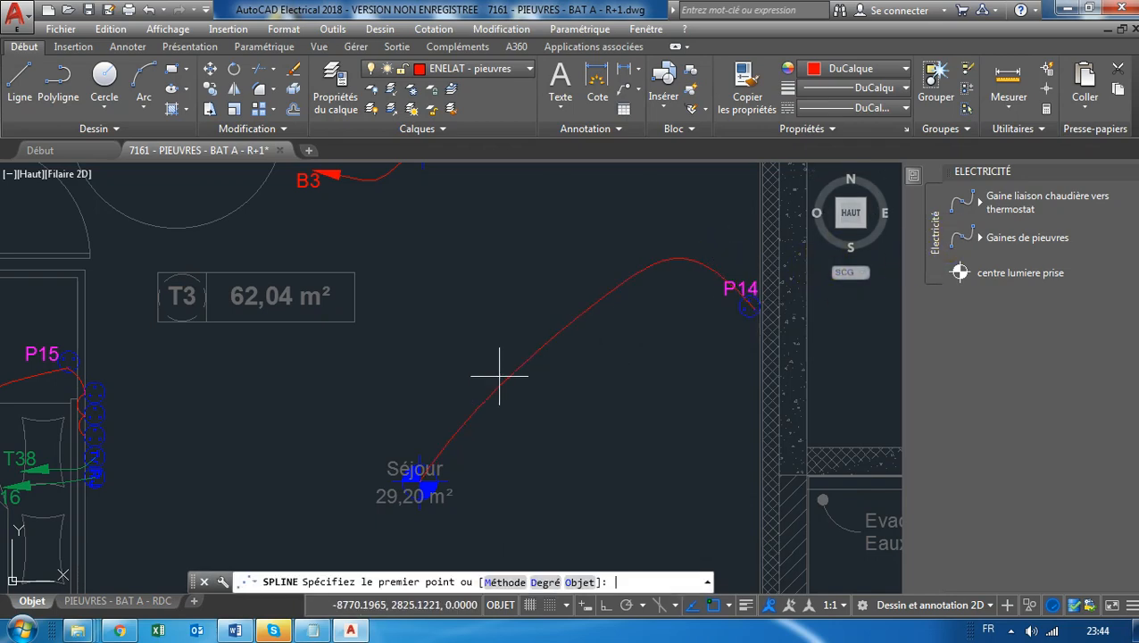
scroll(896, 294, "down", 1)
scroll(589, 415, "up", 1)
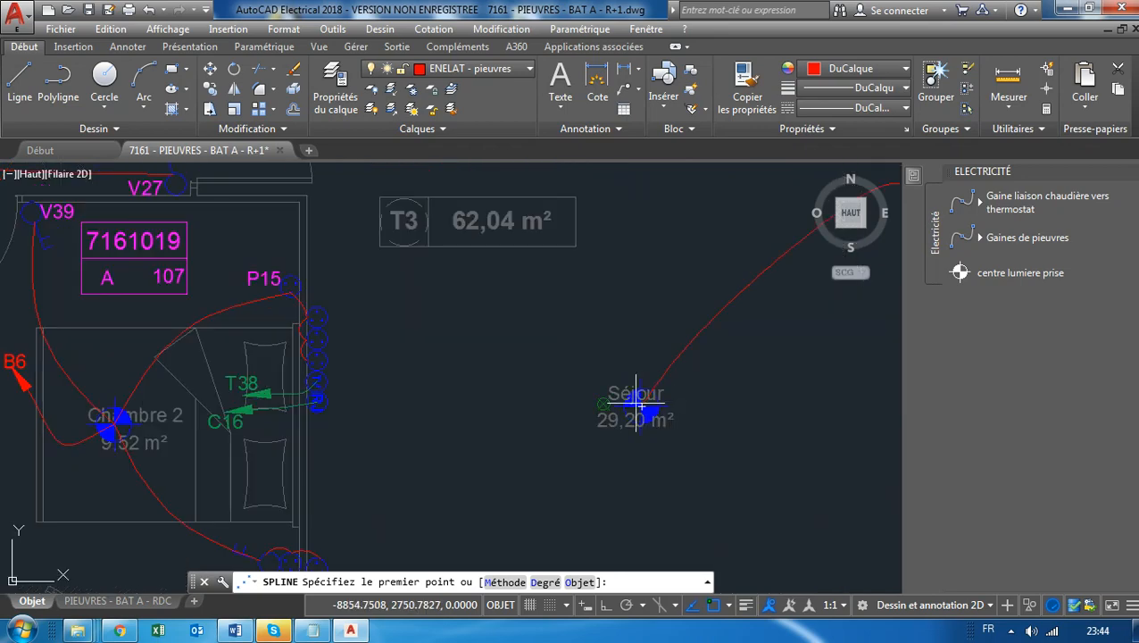
left_click(641, 413)
scroll(526, 420, "down", 1)
scroll(629, 370, "up", 1)
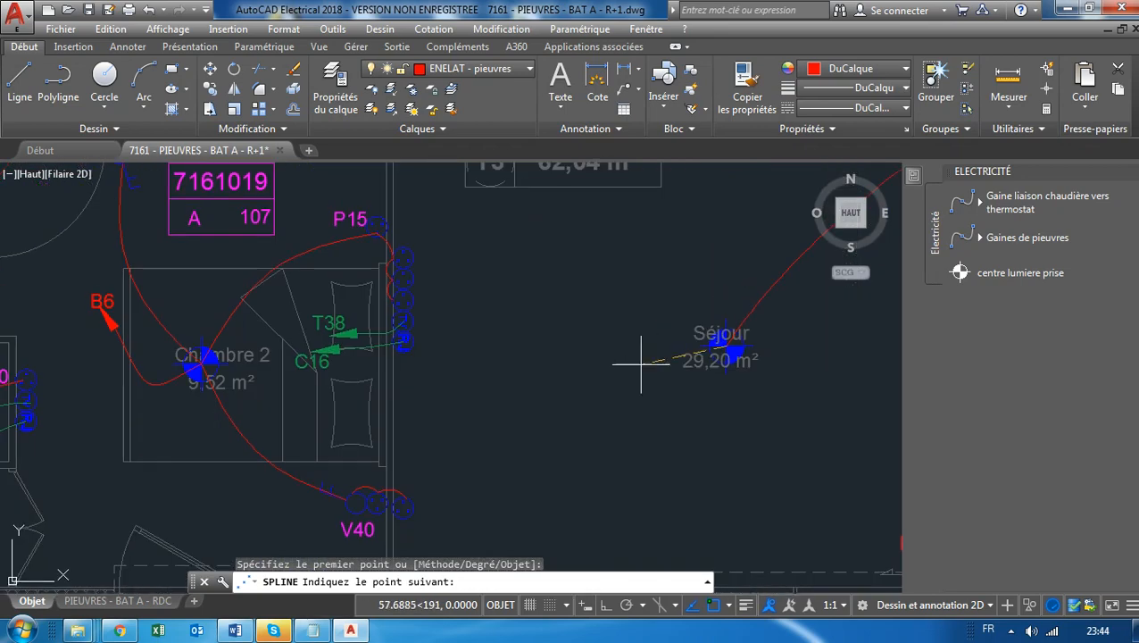
left_click(583, 376)
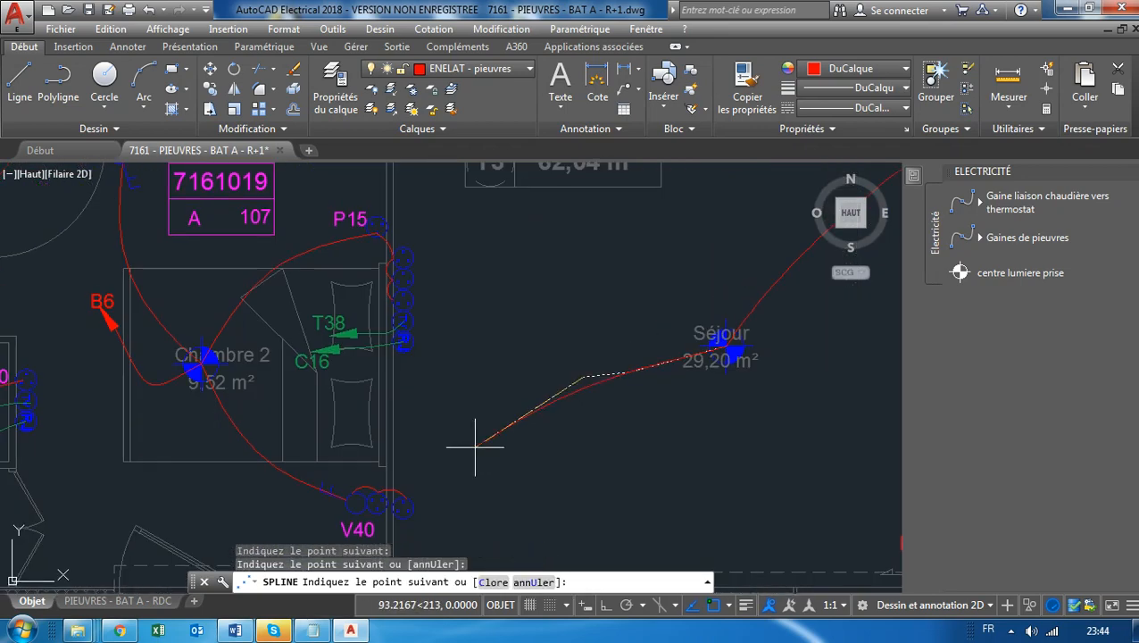
left_click(408, 305)
key("Return")
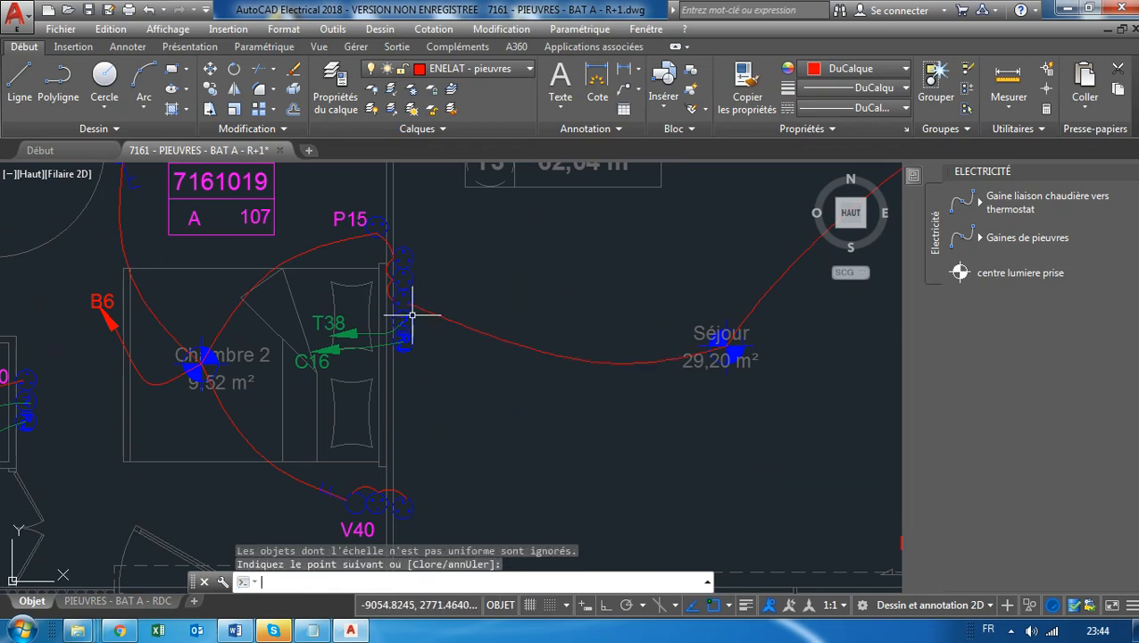
Draw a sample Gaines de pieuvres spline in the empty area beside the LEGENDE PIEUVRES table of the CHANTIER LEGENDE frame.
scroll(784, 348, "down", 2)
middle_click_drag(786, 333, 545, 393)
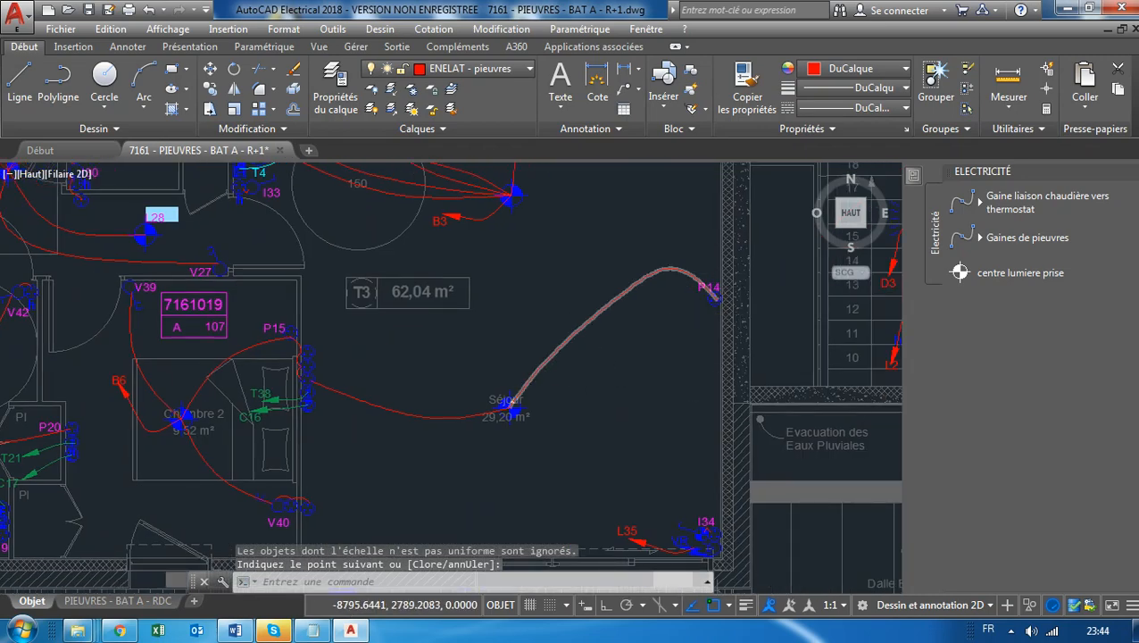
scroll(531, 380, "down", 4)
scroll(641, 309, "down", 5)
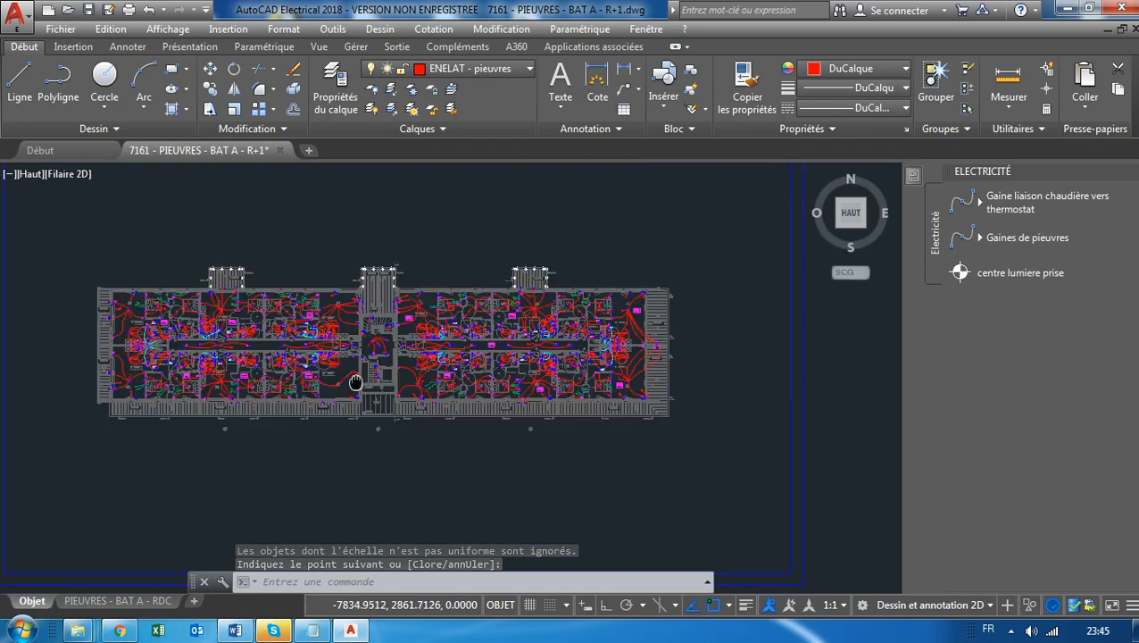
middle_click_drag(640, 309, 381, 364)
middle_click_drag(576, 333, 212, 372)
scroll(212, 366, "down", 1)
middle_click_drag(418, 305, 528, 438)
scroll(529, 437, "up", 3)
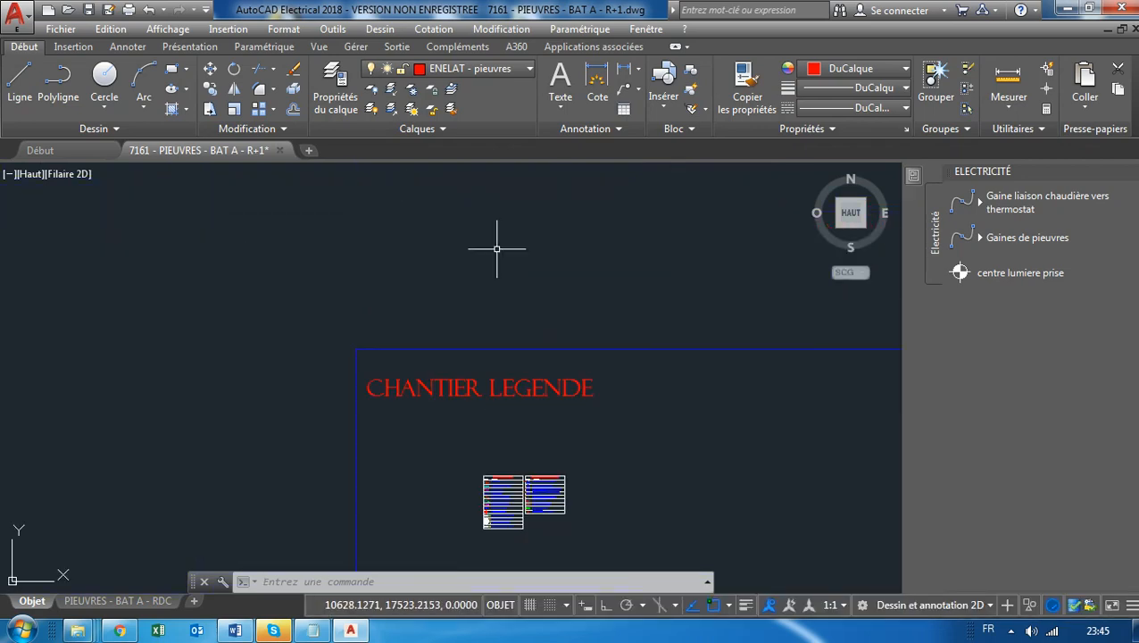
scroll(517, 539, "up", 5)
scroll(420, 420, "up", 3)
scroll(438, 285, "down", 3)
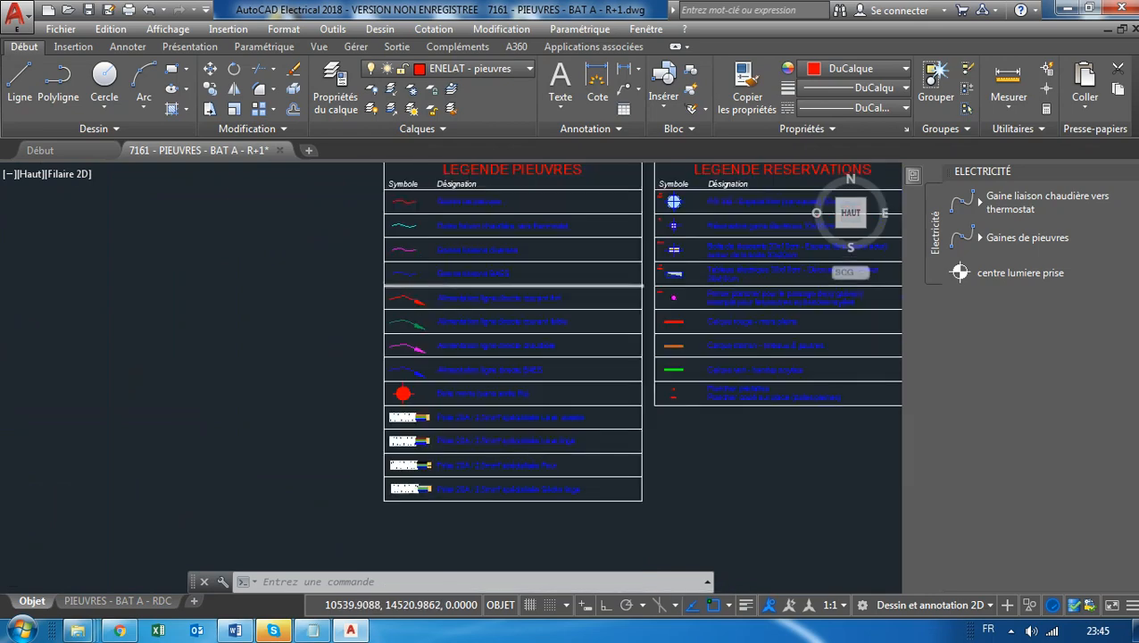
middle_click_drag(444, 281, 623, 305)
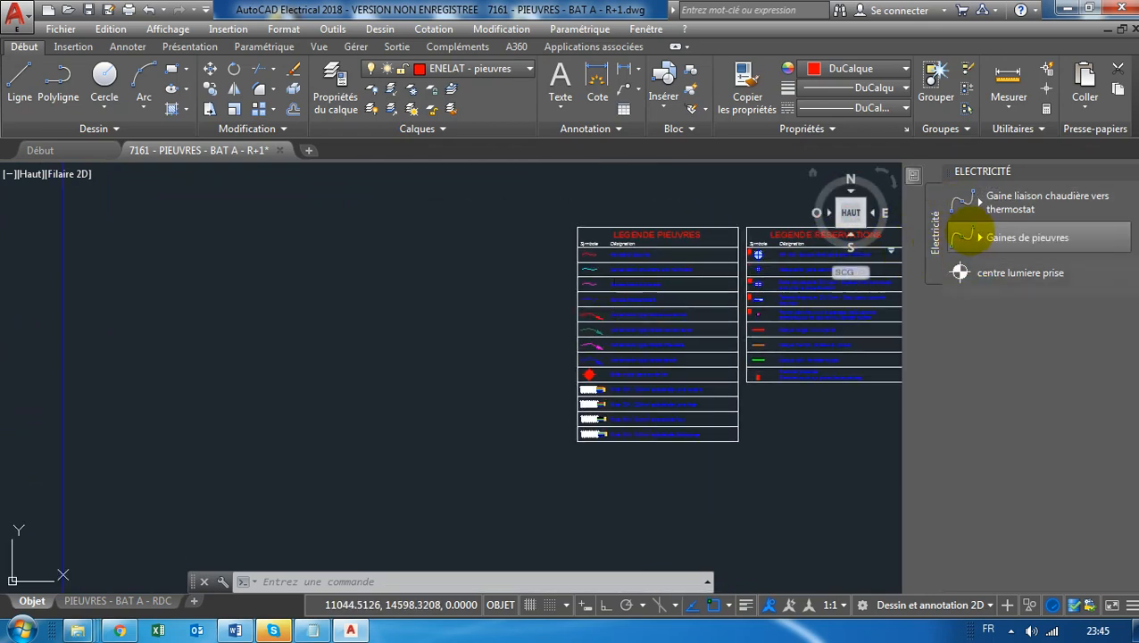
left_click(963, 234)
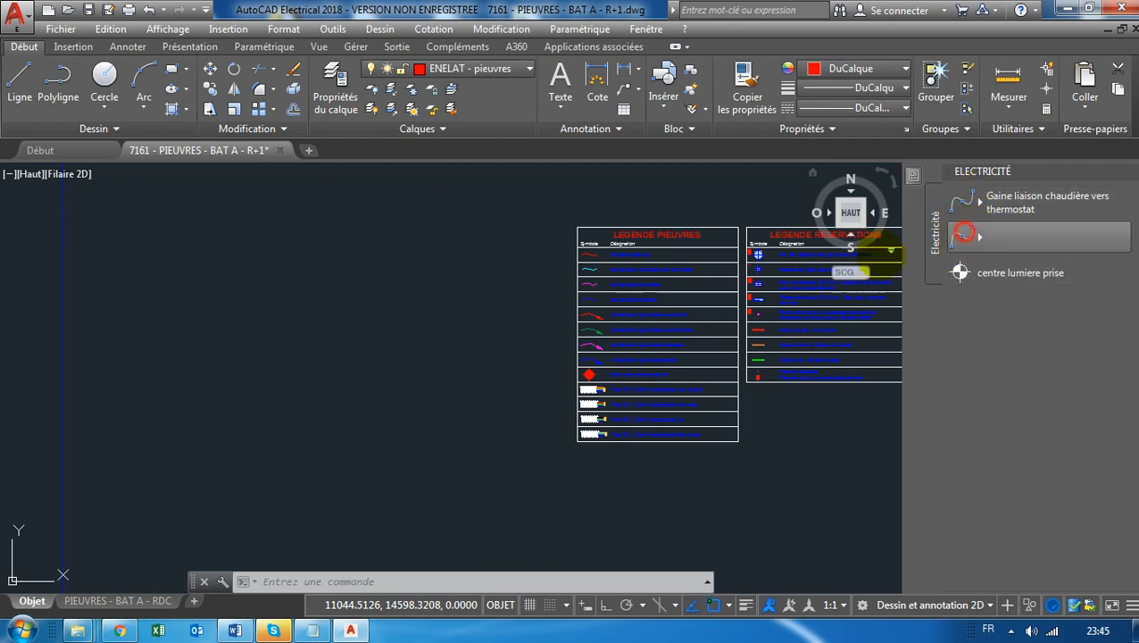
left_click(258, 395)
left_click(382, 319)
left_click(422, 305)
left_click(444, 411)
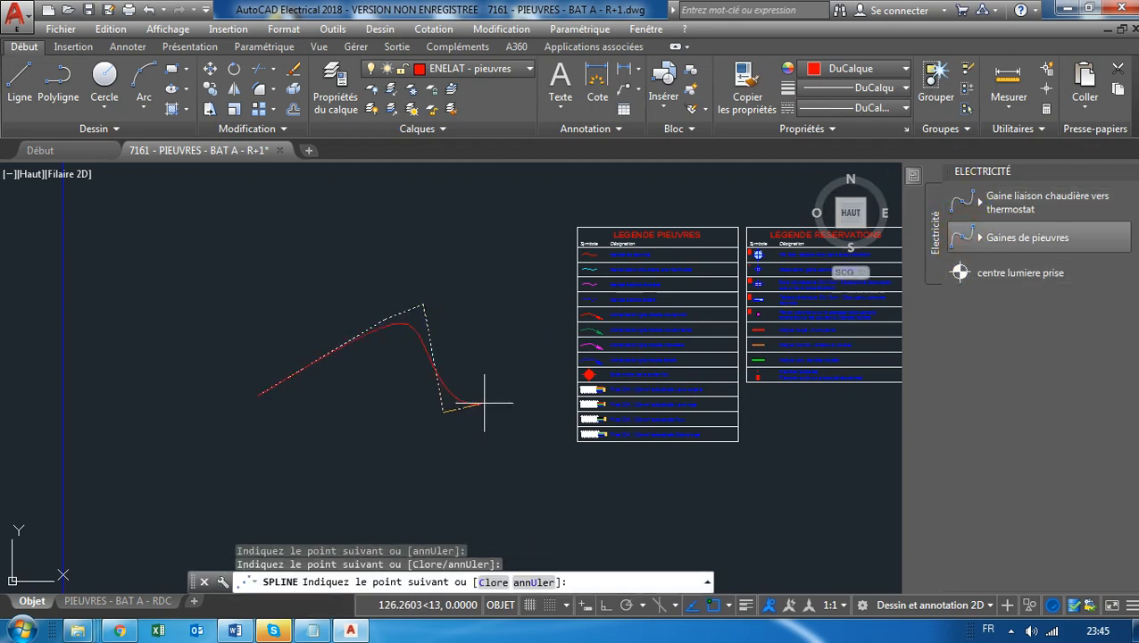
key("Return")
Draw a Gaine liaison chaudière vers thermostat spline above the red sample conduit and inspect its colour and layer.
left_click(981, 200)
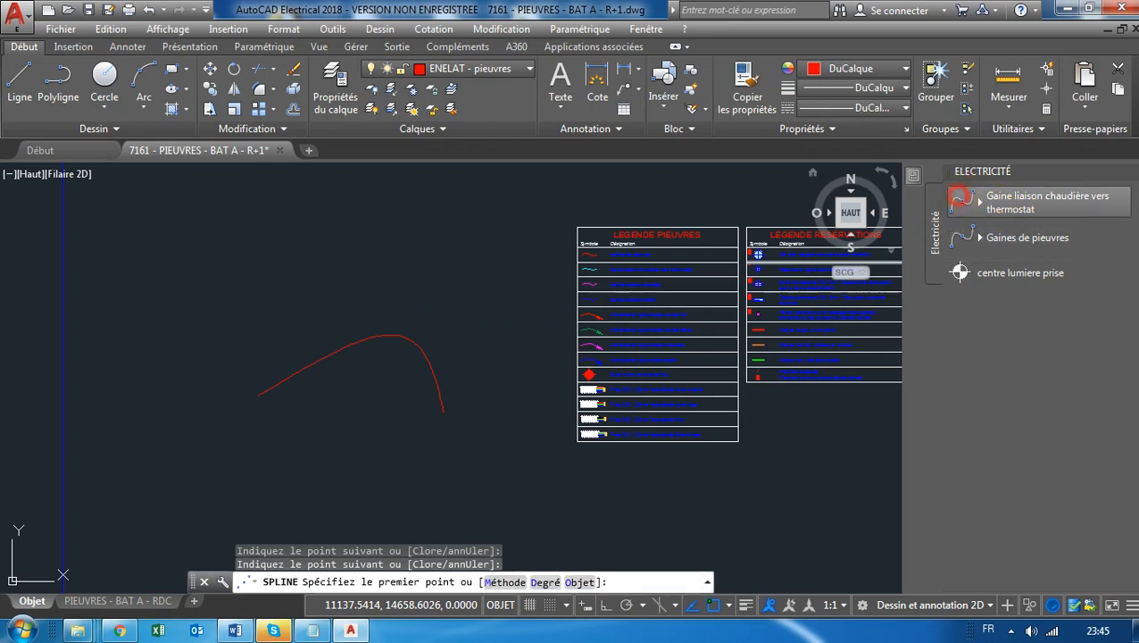
left_click(276, 296)
left_click(425, 310)
left_click(463, 262)
left_click(464, 236)
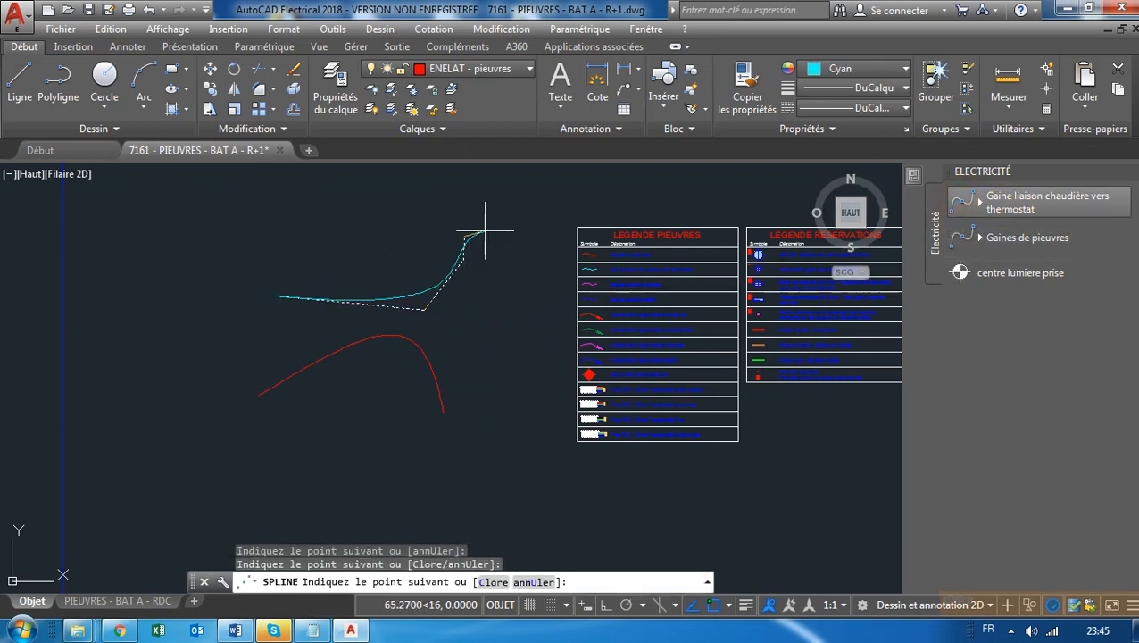
key("Return")
scroll(428, 267, "up", 3)
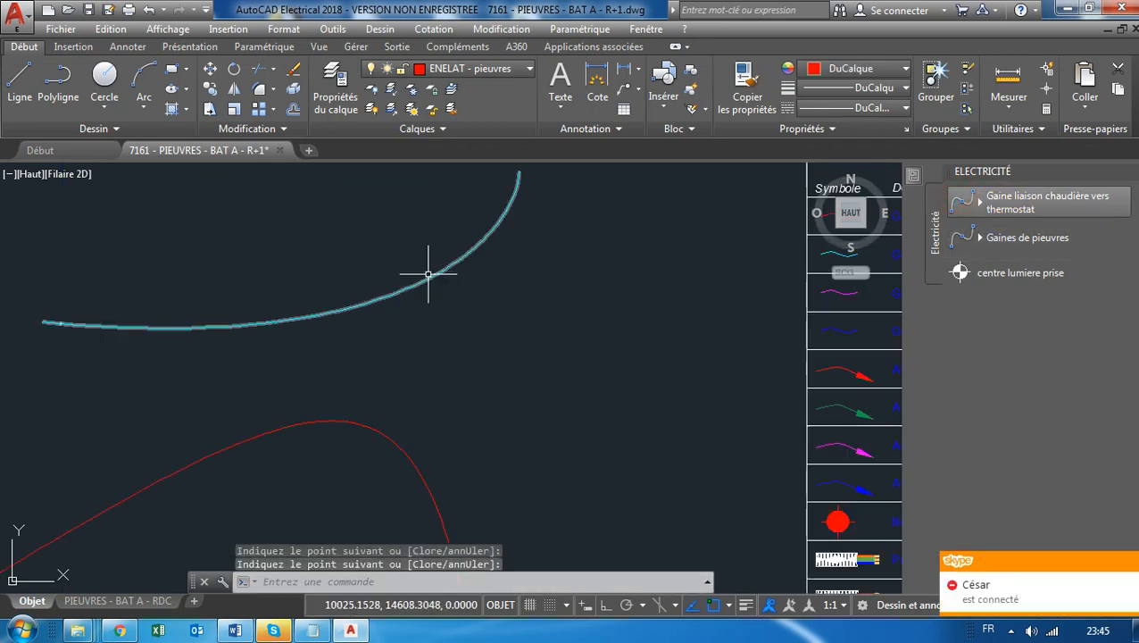
scroll(440, 280, "down", 1)
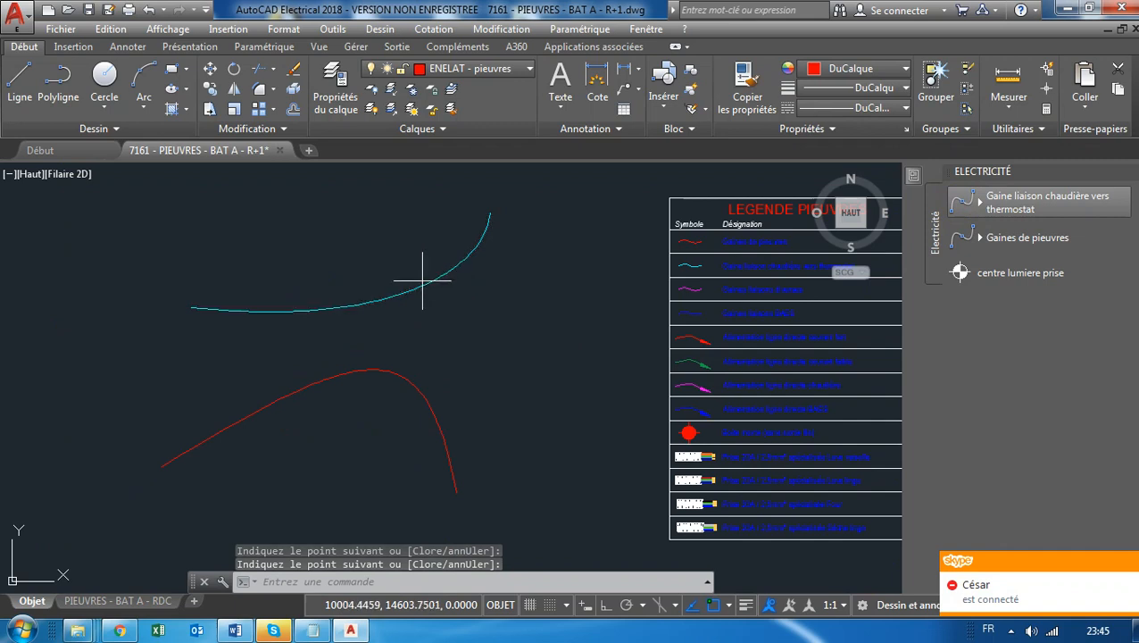
left_click(409, 297)
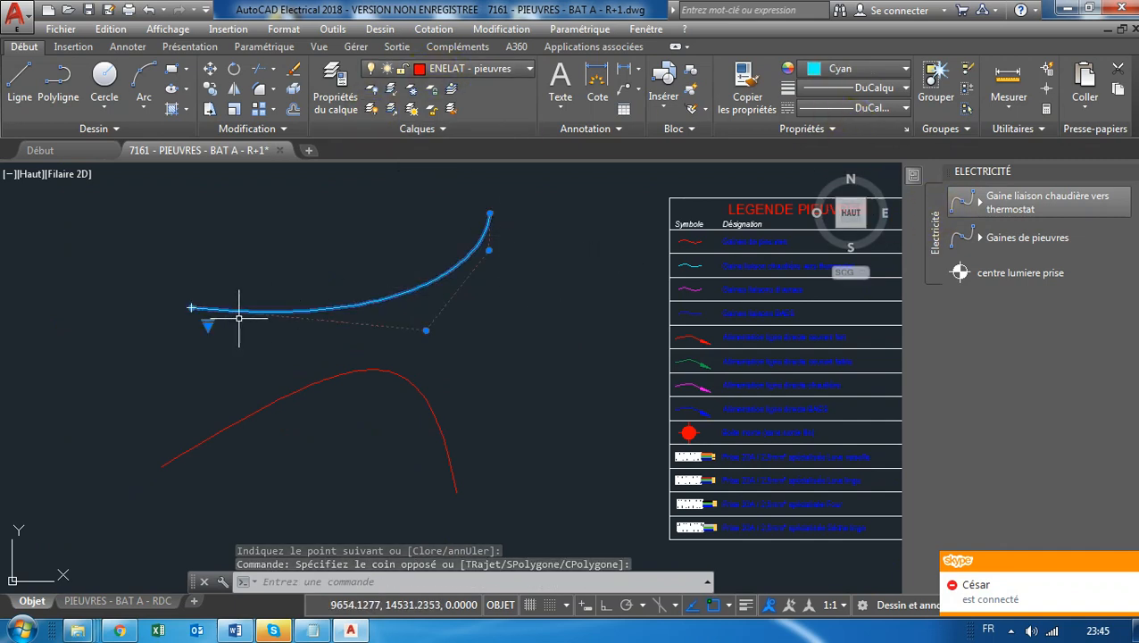
key("Escape")
key("Escape")
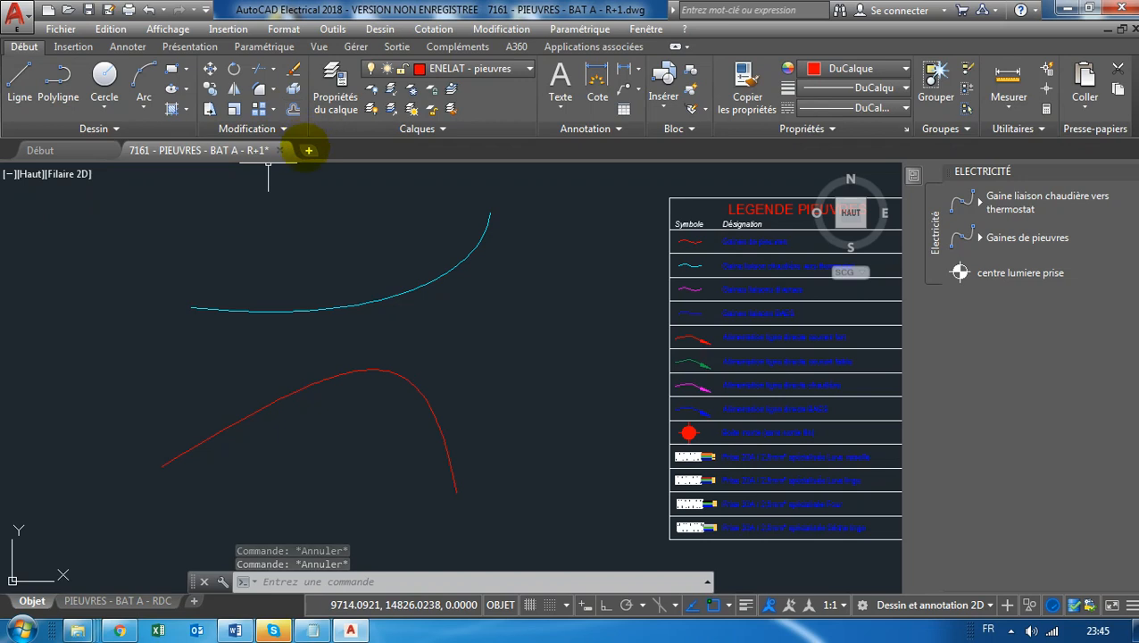
Start a new drawing and create a second blank one from a Gabarit de dessin (*.dwt) template.
left_click(308, 150)
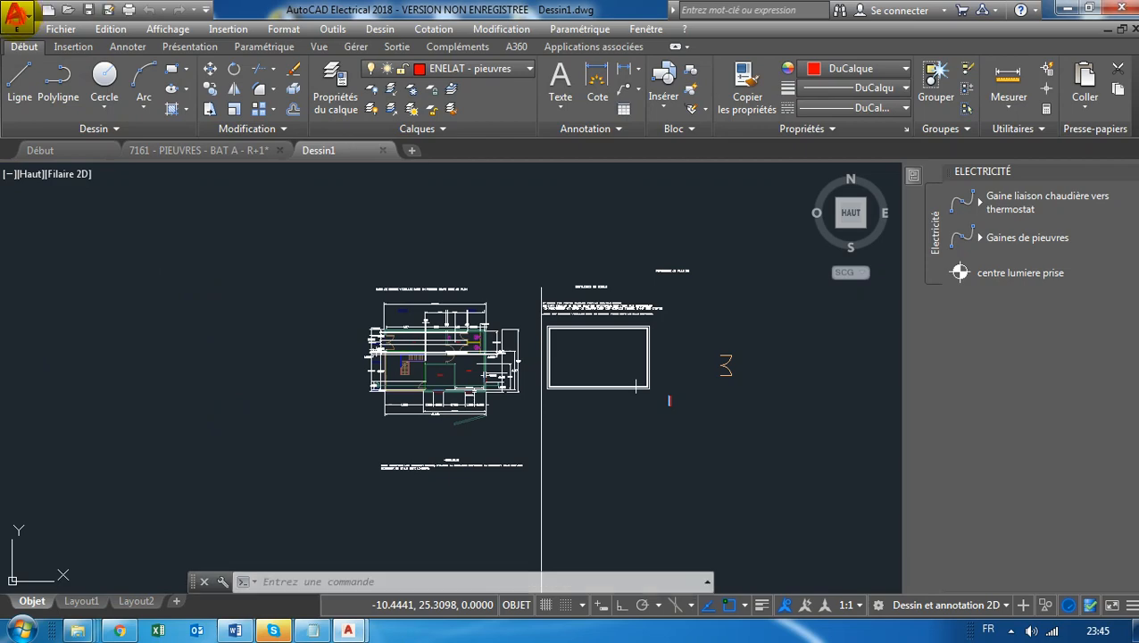
left_click(16, 18)
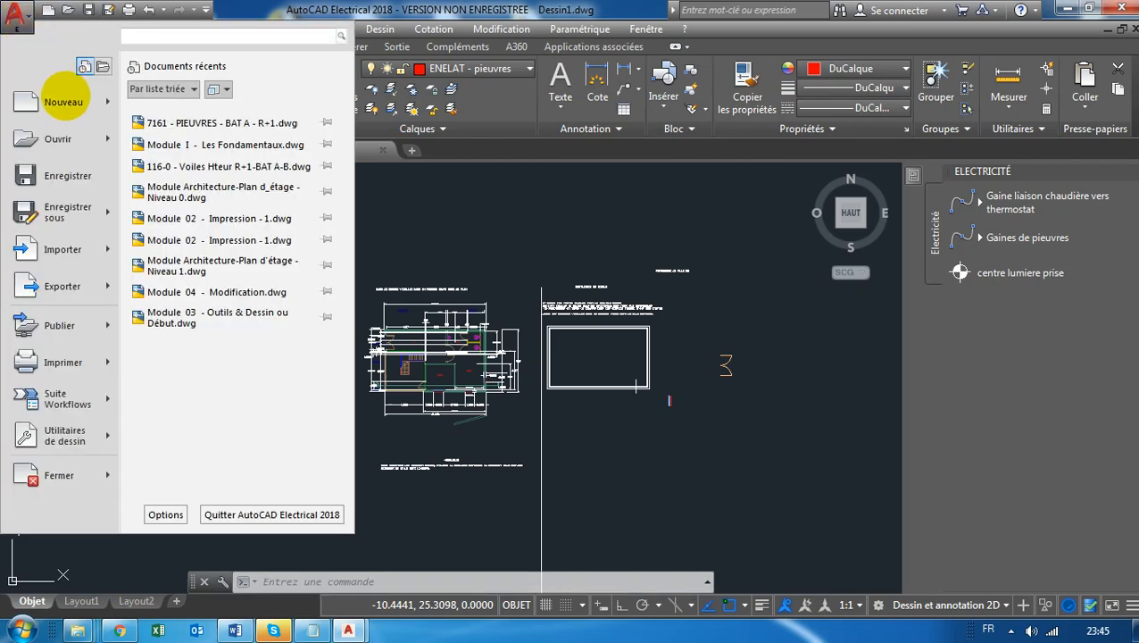
left_click(66, 96)
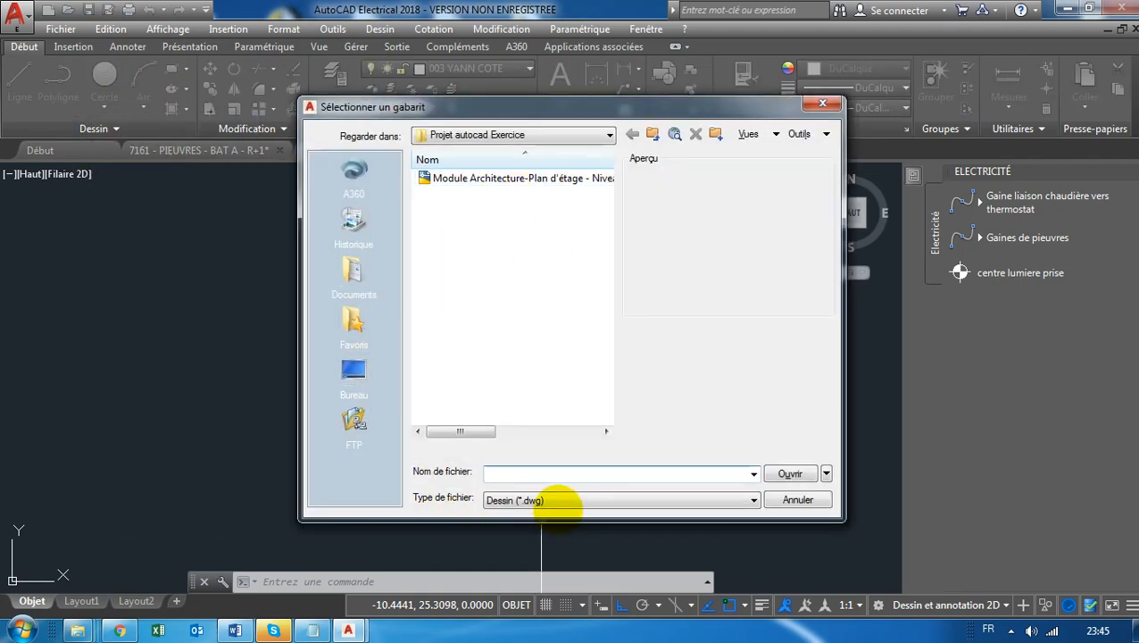
left_click(555, 502)
left_click(544, 515)
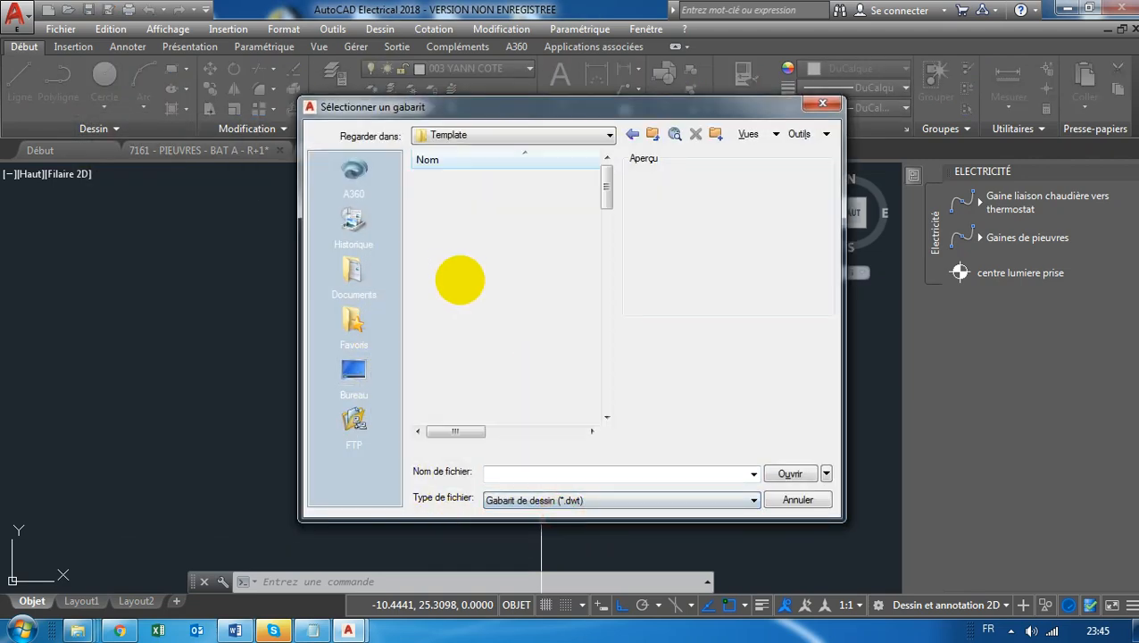
left_click(452, 242)
left_click(792, 473)
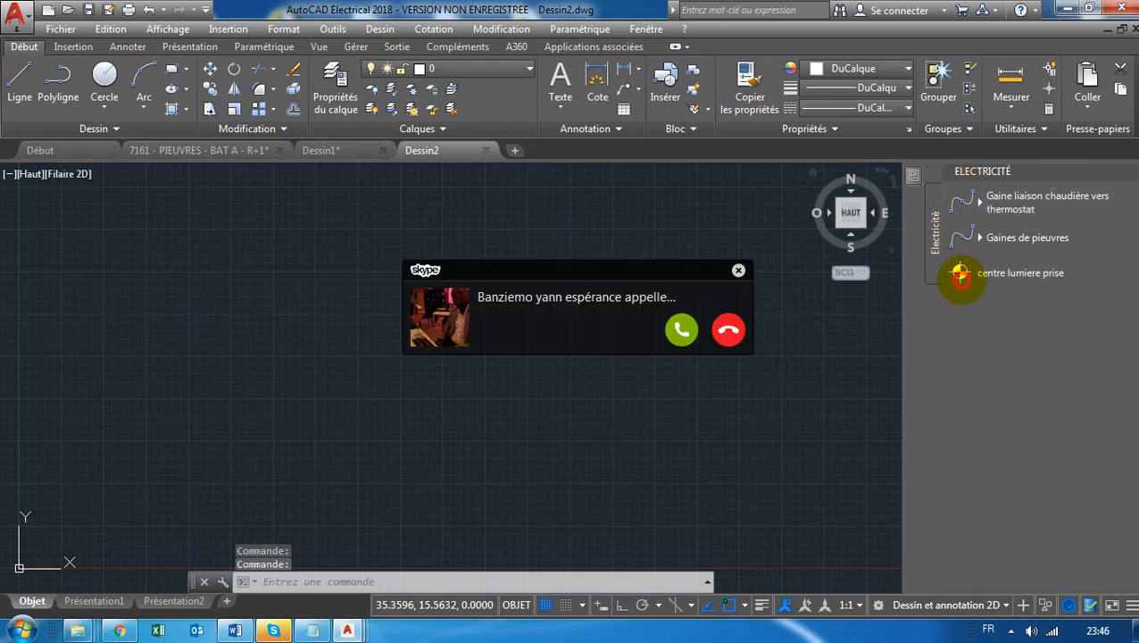
Dismiss the incoming call and draw a four-point Gaines de pieuvres spline starting at the centre of the light-point block.
left_click(737, 268)
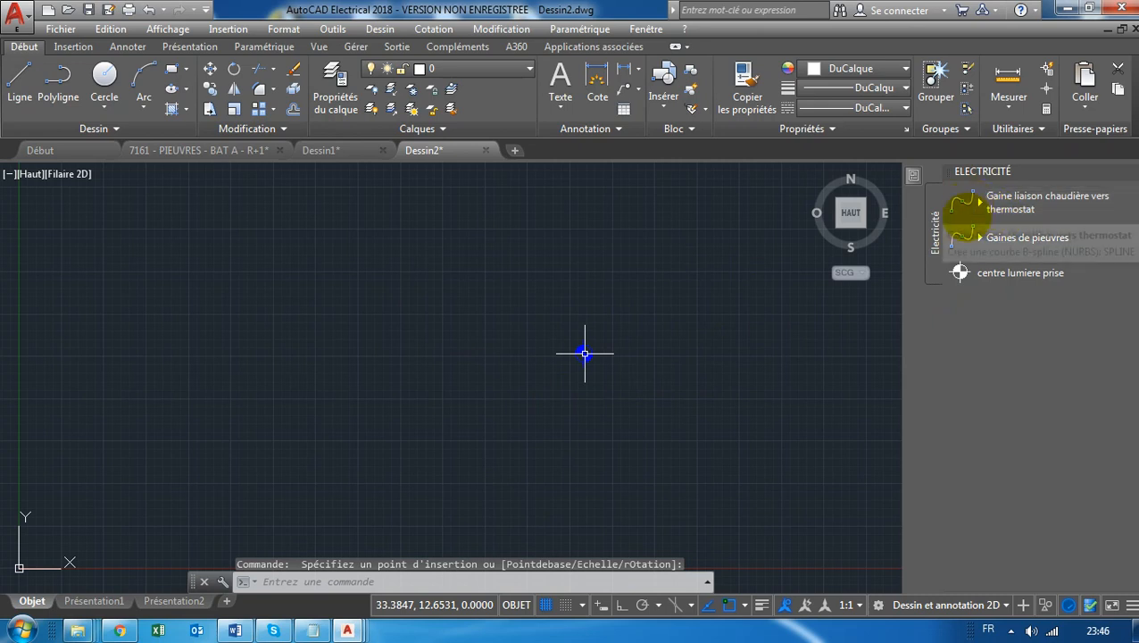
left_click(962, 230)
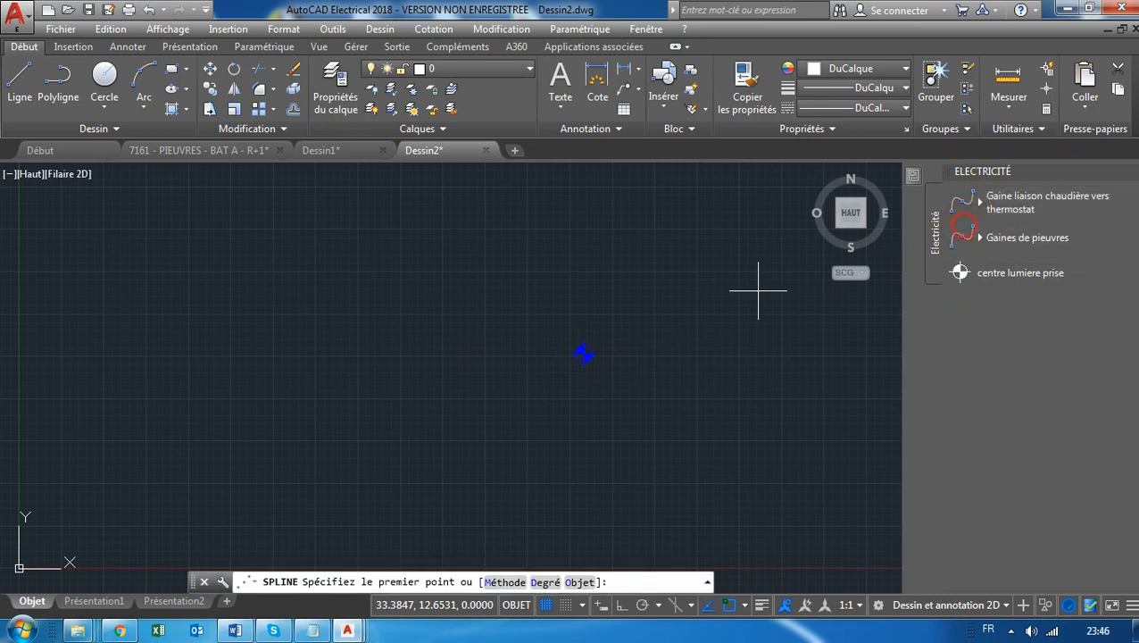
left_click(584, 353)
left_click(644, 340)
left_click(747, 331)
left_click(726, 246)
key("Return")
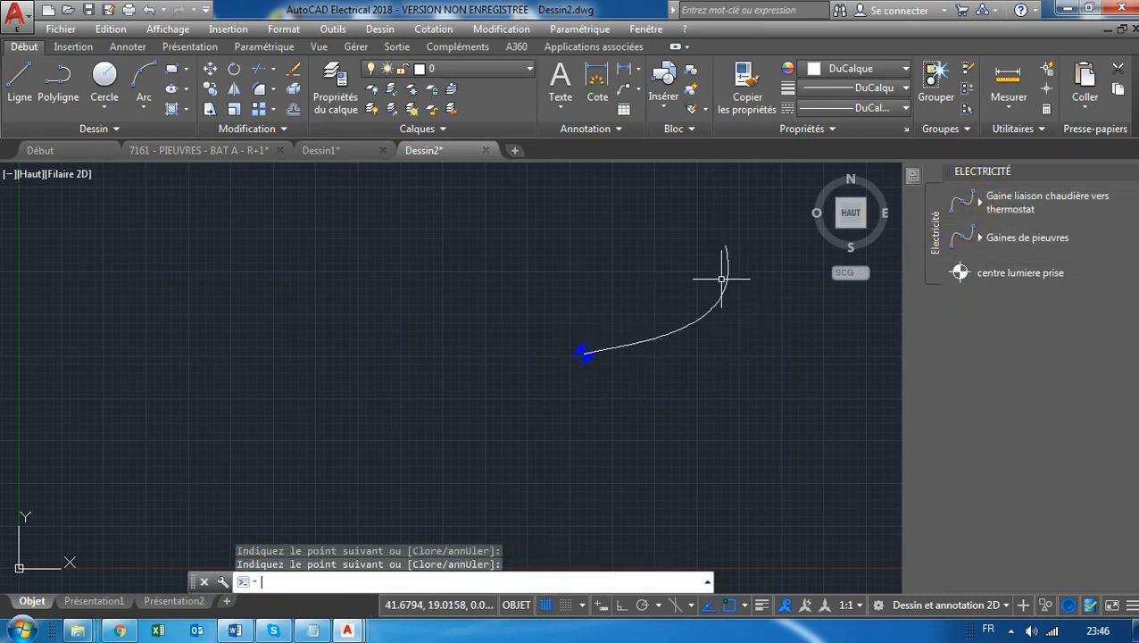
Select the spline attached to the light point and inspect its layer against the drawing's layer list.
scroll(723, 303, "up", 2)
scroll(616, 323, "up", 1)
left_click(595, 318)
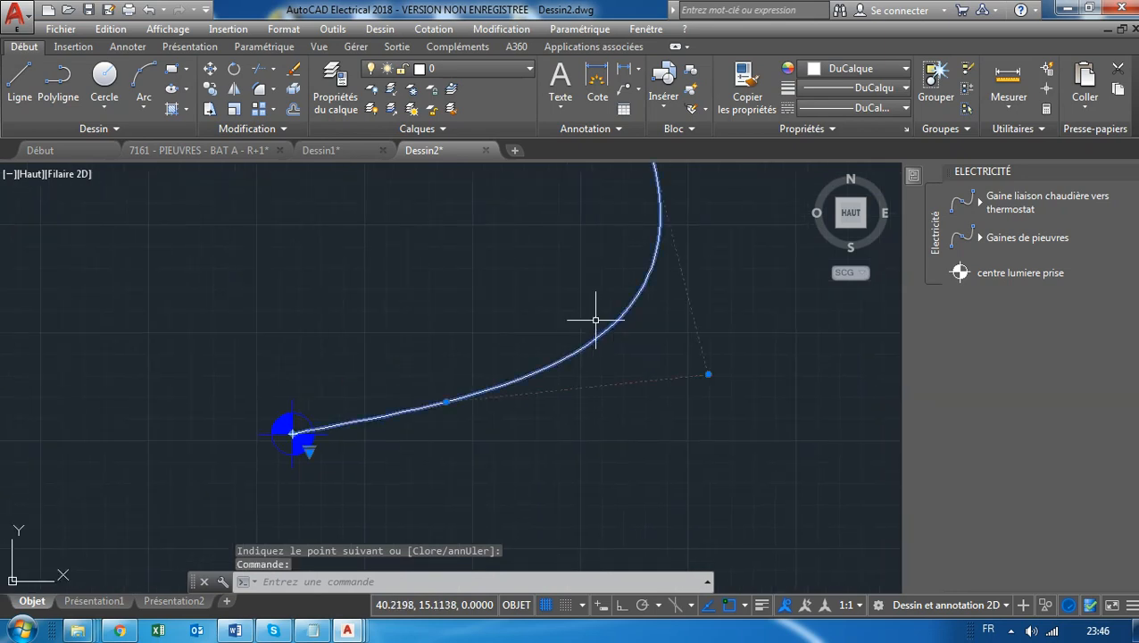
scroll(595, 319, "down", 4)
left_click(482, 68)
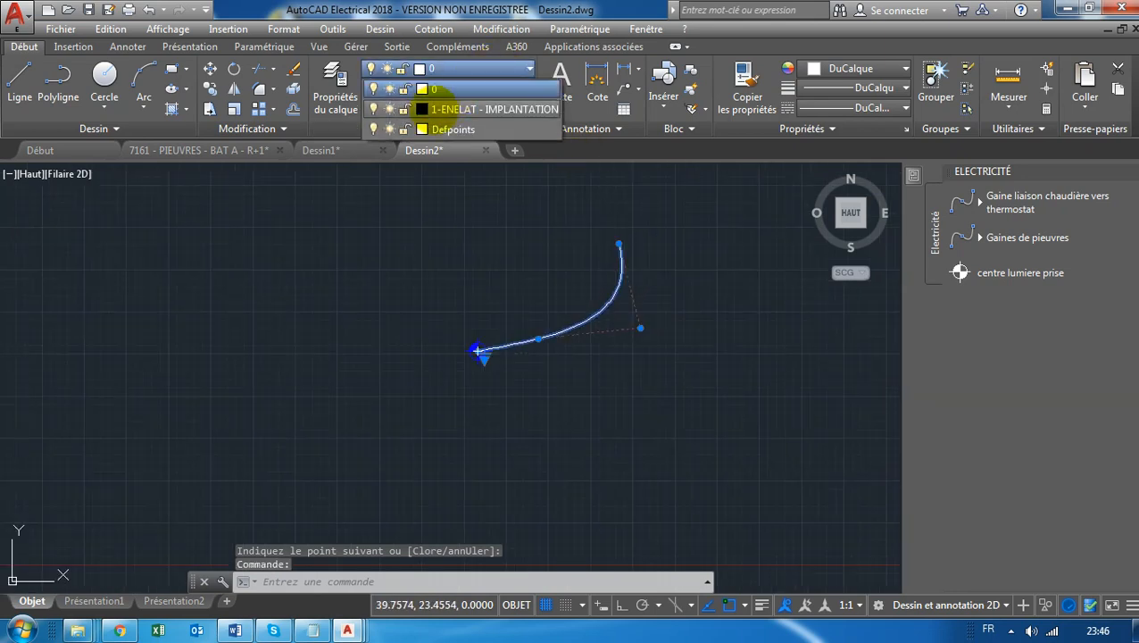
Draw a four-point Gaine liaison chaudière vers thermostat spline arching over the Gaines de pieuvres spline.
left_click(965, 205)
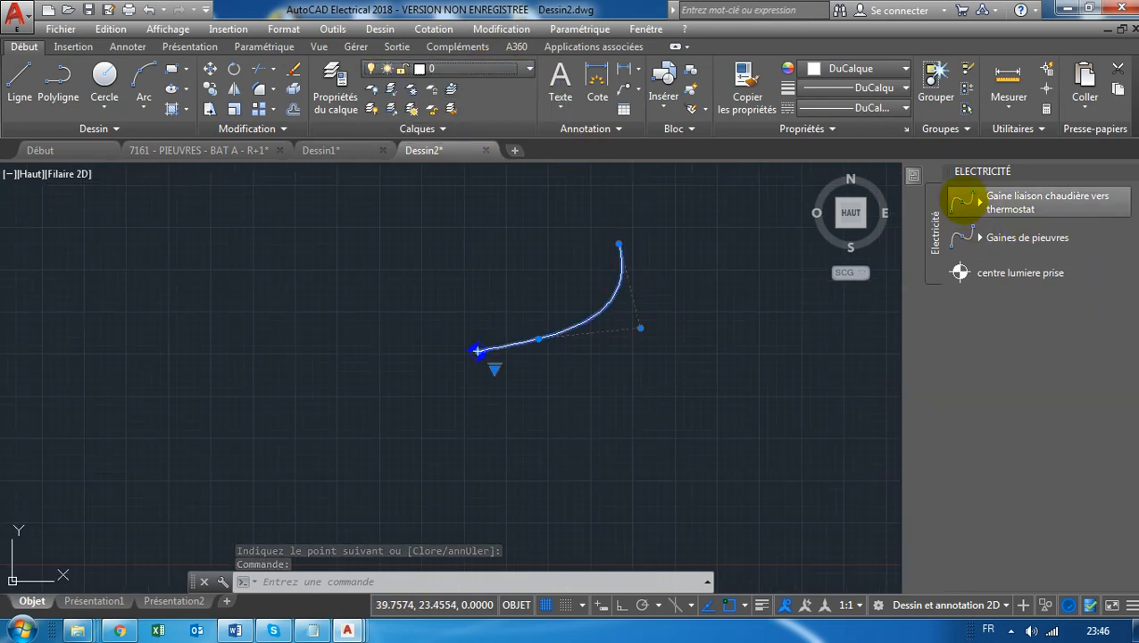
left_click(498, 264)
left_click(560, 204)
left_click(701, 217)
left_click(759, 296)
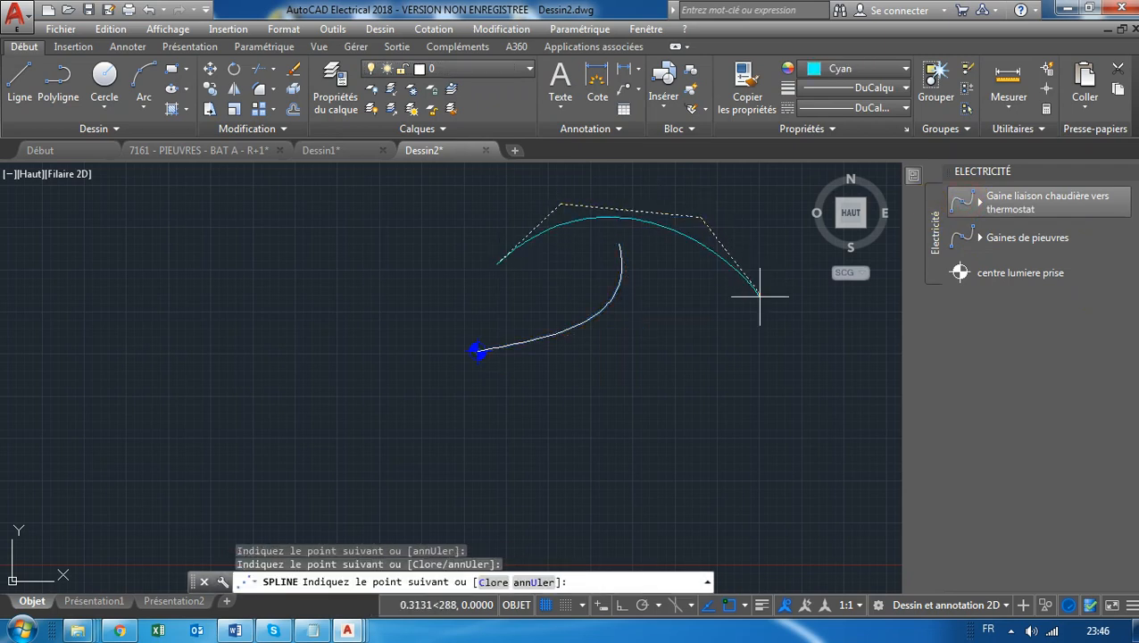
key("Return")
left_click(970, 238)
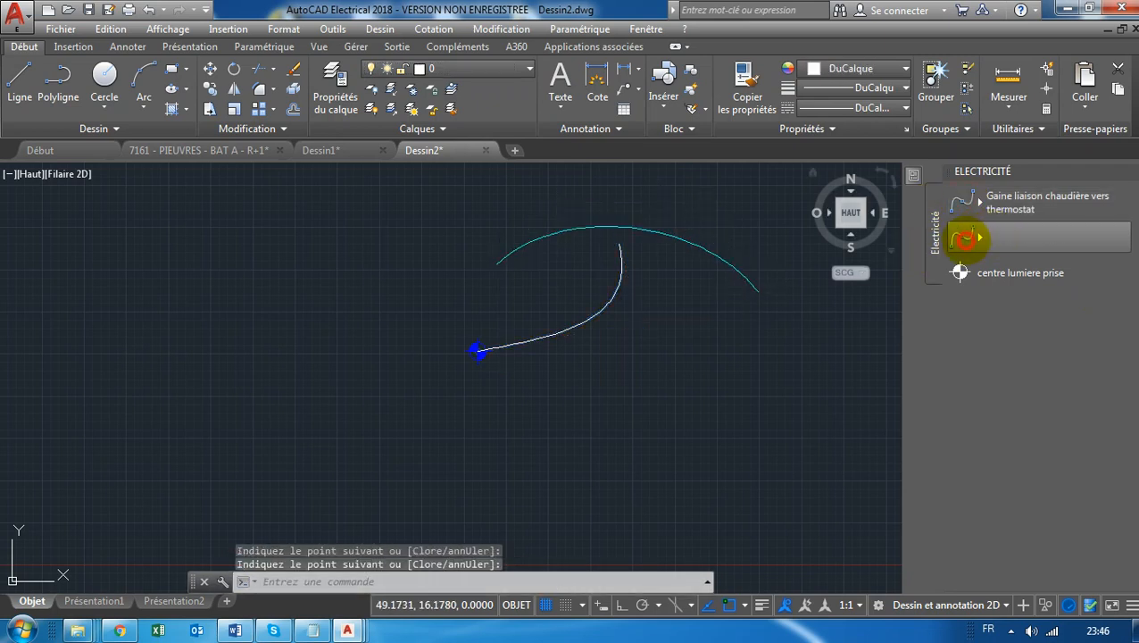
left_click(658, 366)
left_click(610, 414)
left_click(447, 418)
left_click(390, 419)
key("Escape")
key("Escape")
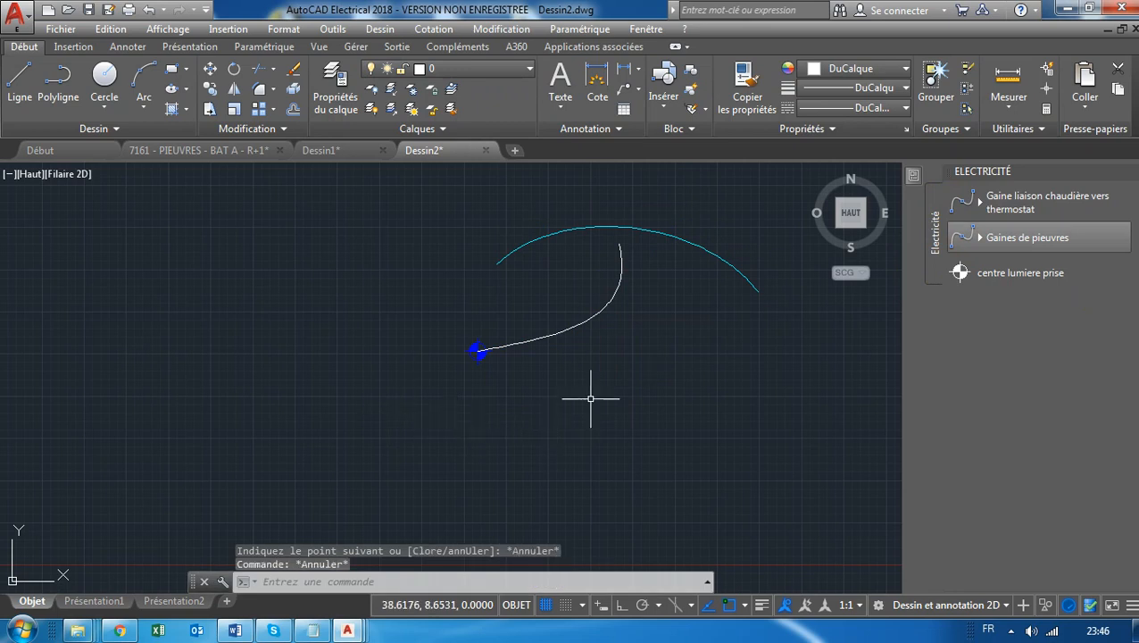
Compare Dessin2's layer list with the layer of the red sample spline beside the legend in drawing 7161 - PIEUVRES - BAT A - R+1.
left_click(490, 68)
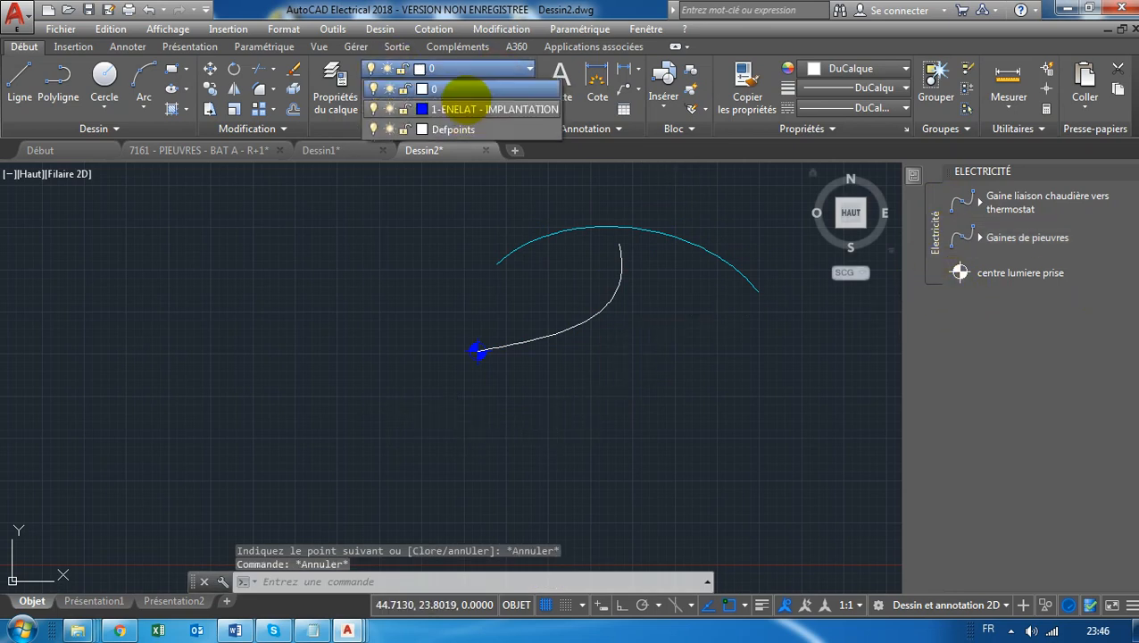
left_click(543, 239)
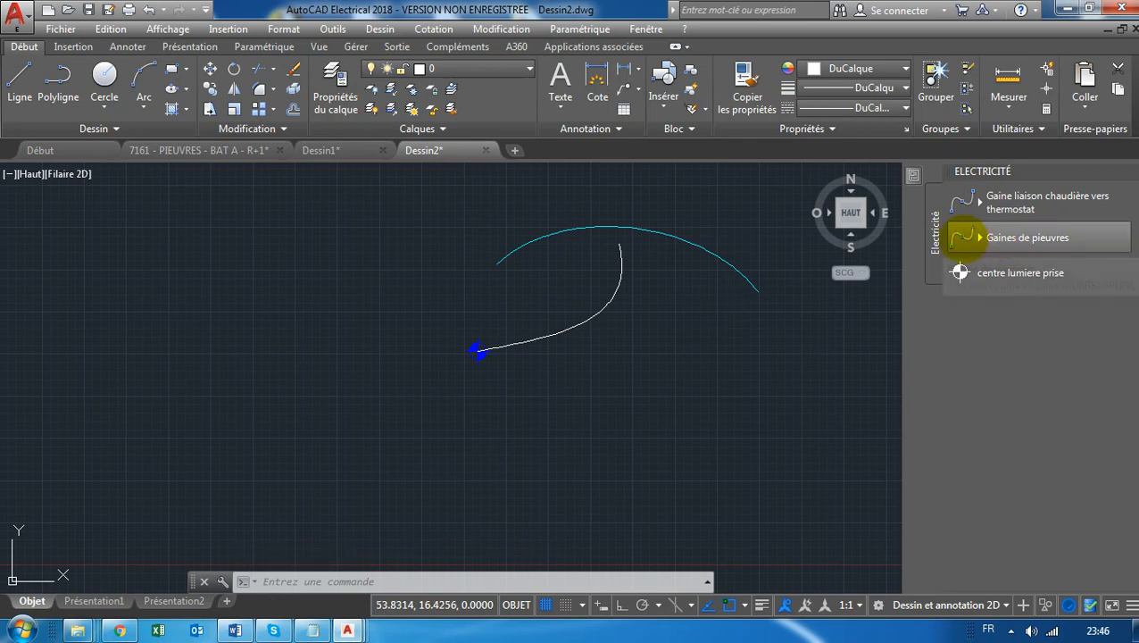
left_click(184, 155)
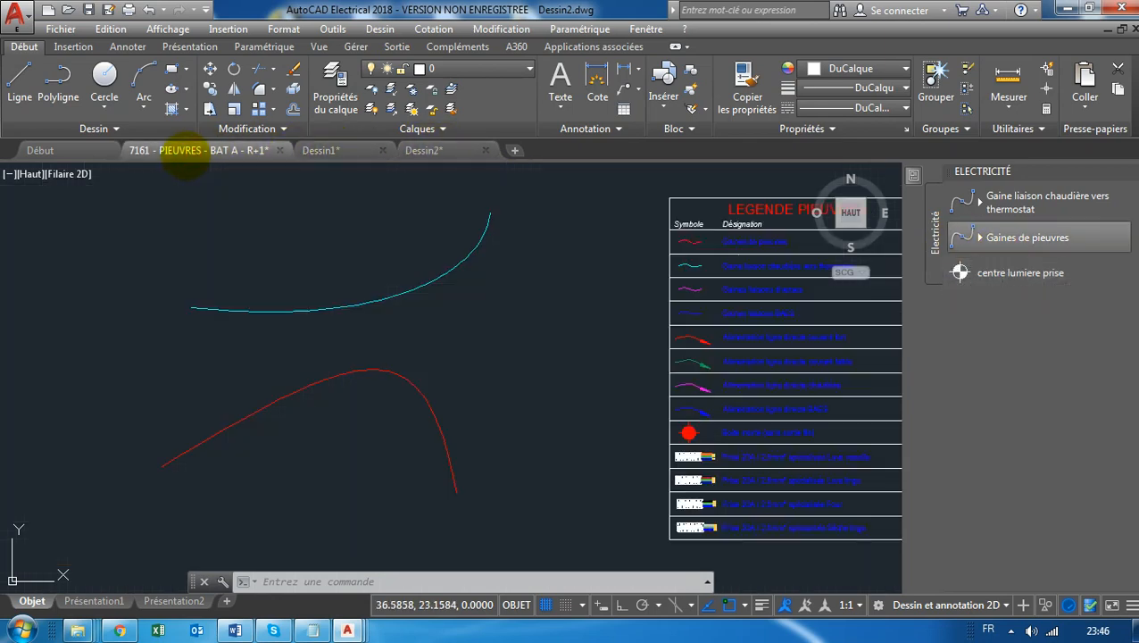
left_click(331, 375)
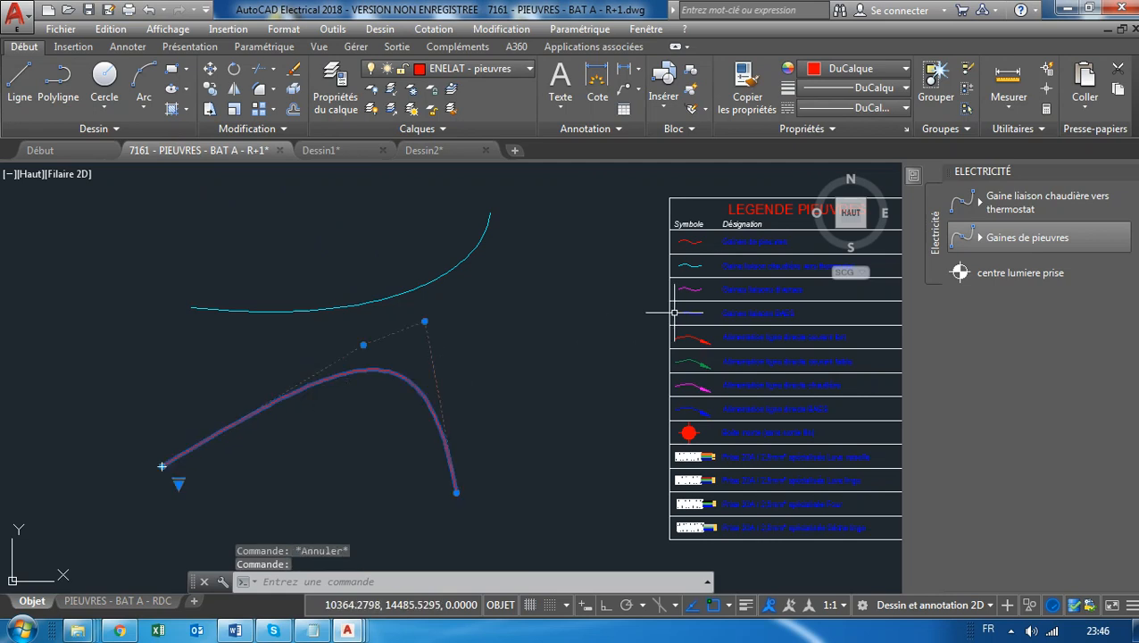
key("Escape")
left_click(702, 231)
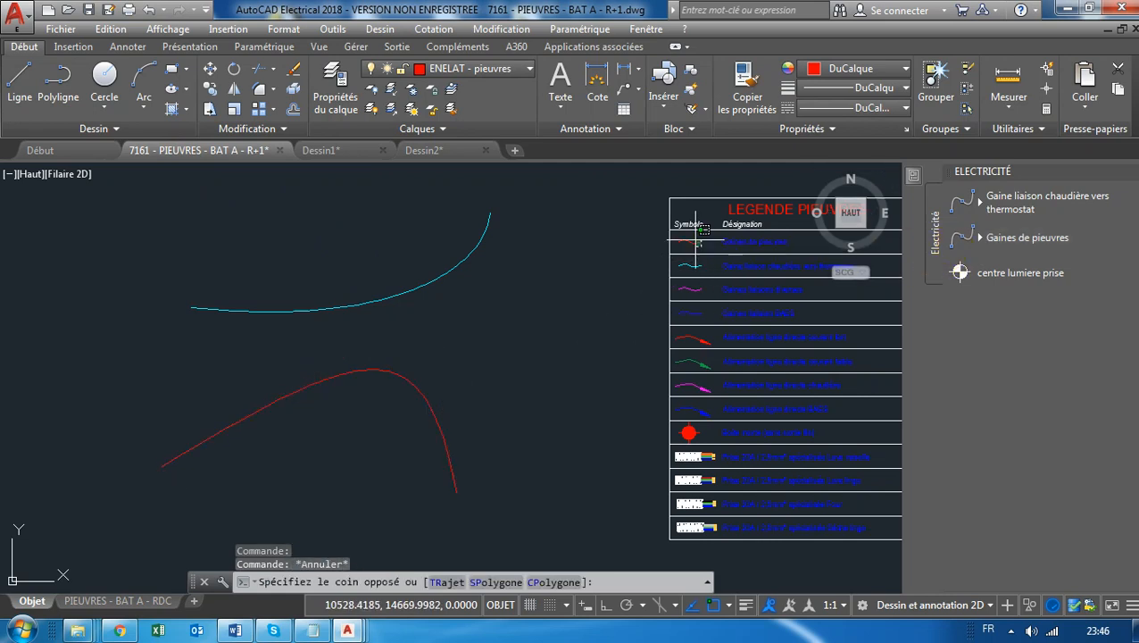
left_click(695, 240)
key("Escape")
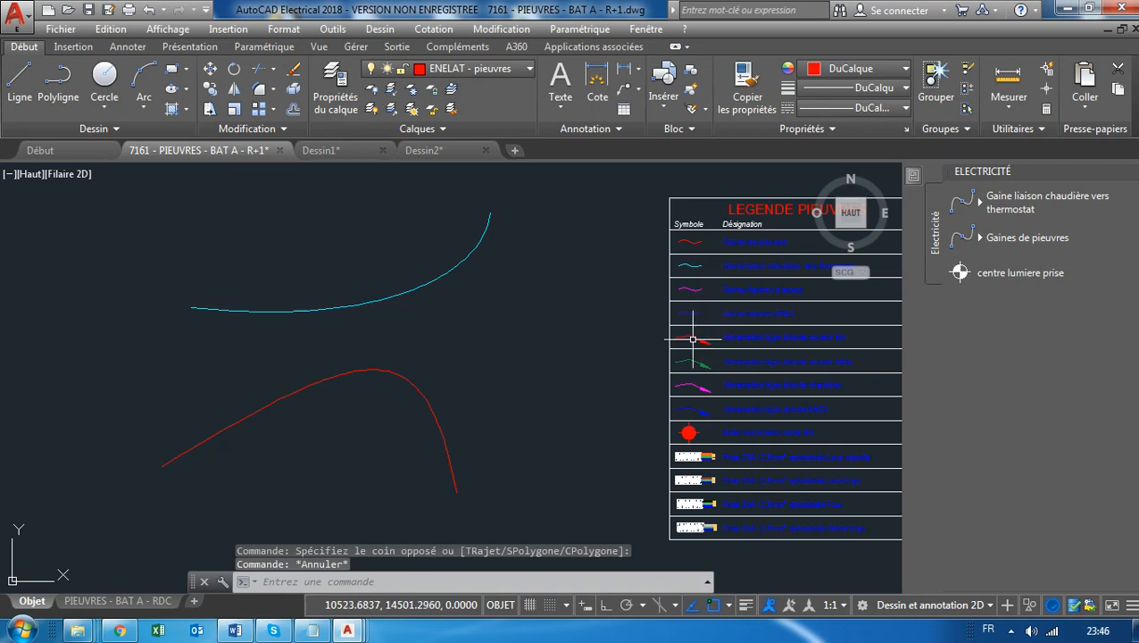